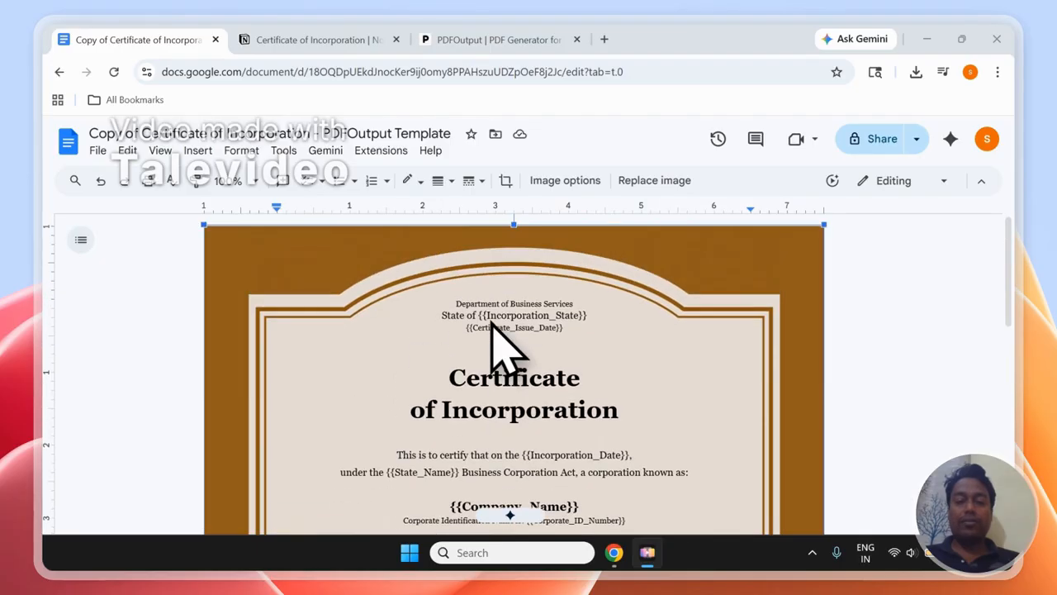
- Review the placeholders throughout the Certificate of Incorporation template in Google Docs
scroll(499, 351, "down", 6)
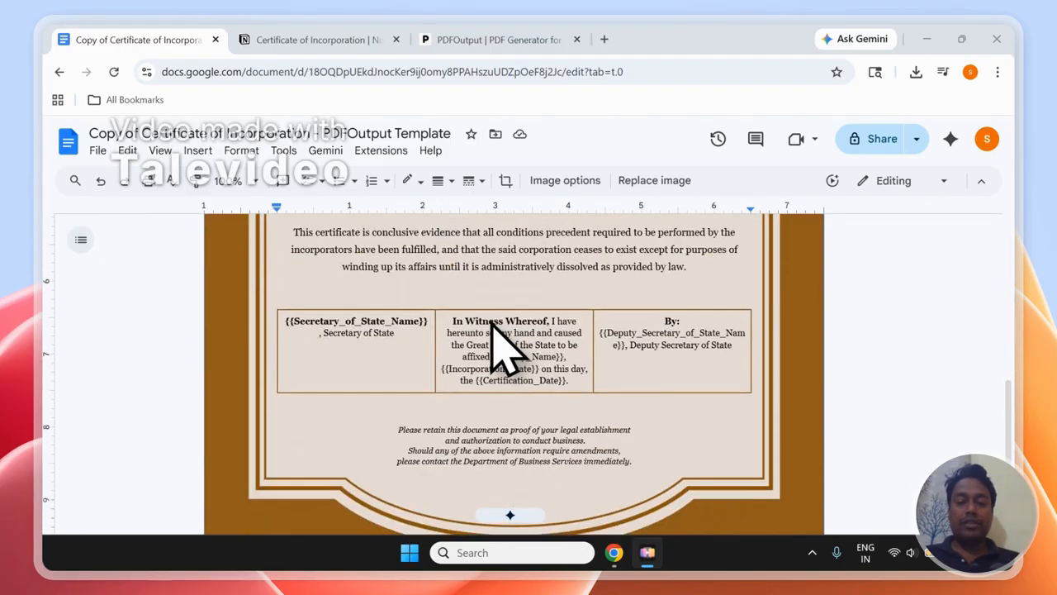
scroll(471, 382, "up", 7)
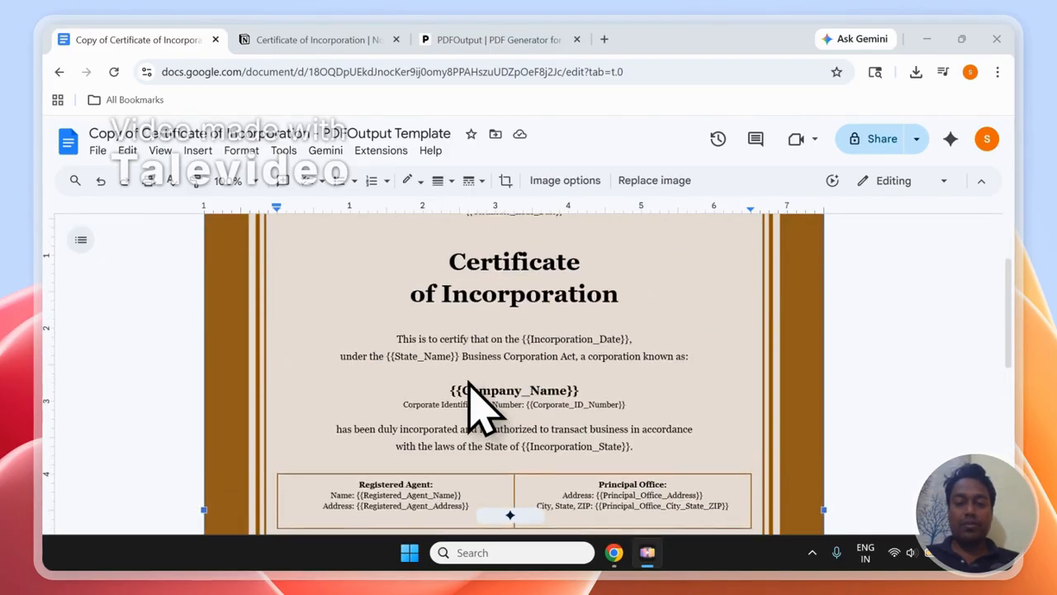
scroll(410, 388, "down", 1)
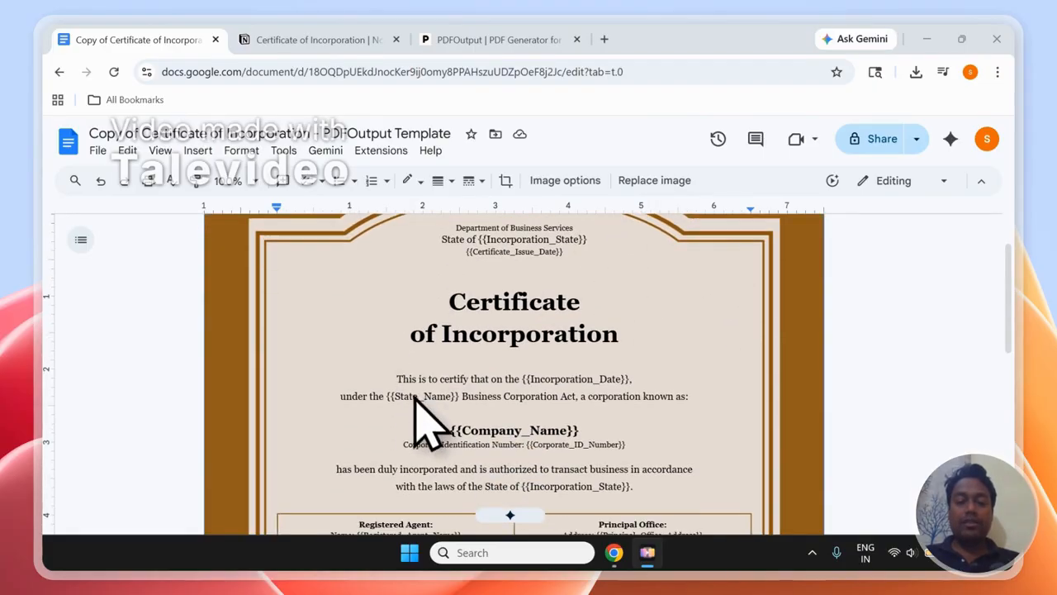
- Switch to the Certificate of Incorporation database in Notion and narrow its Incorporation_State column
left_click(342, 37)
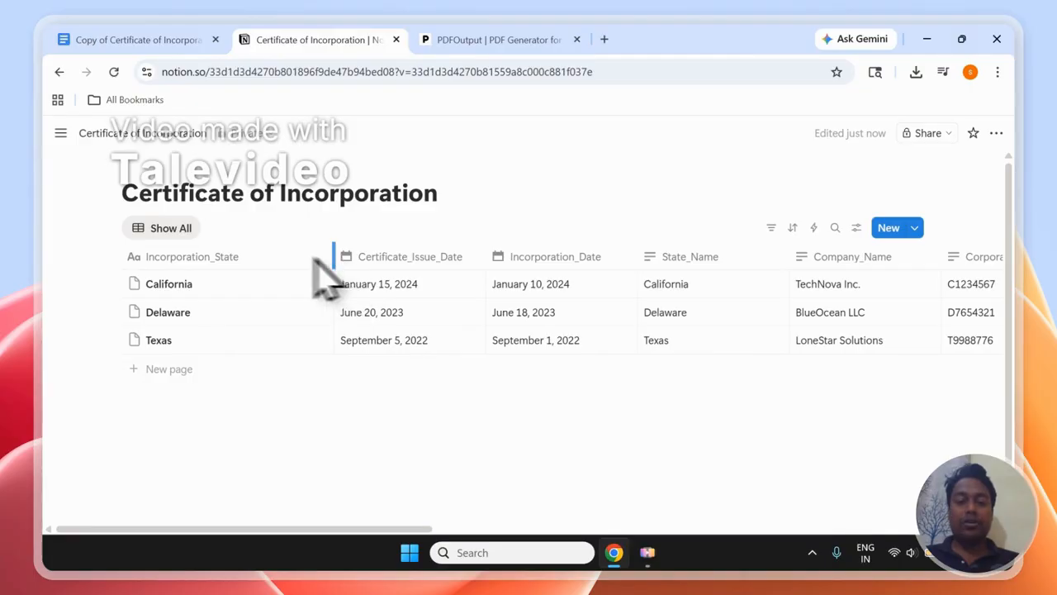
left_click_drag(334, 279, 265, 273)
- Examine the database title and the California, Delaware and Texas records, leaving no record selected
left_click(108, 283)
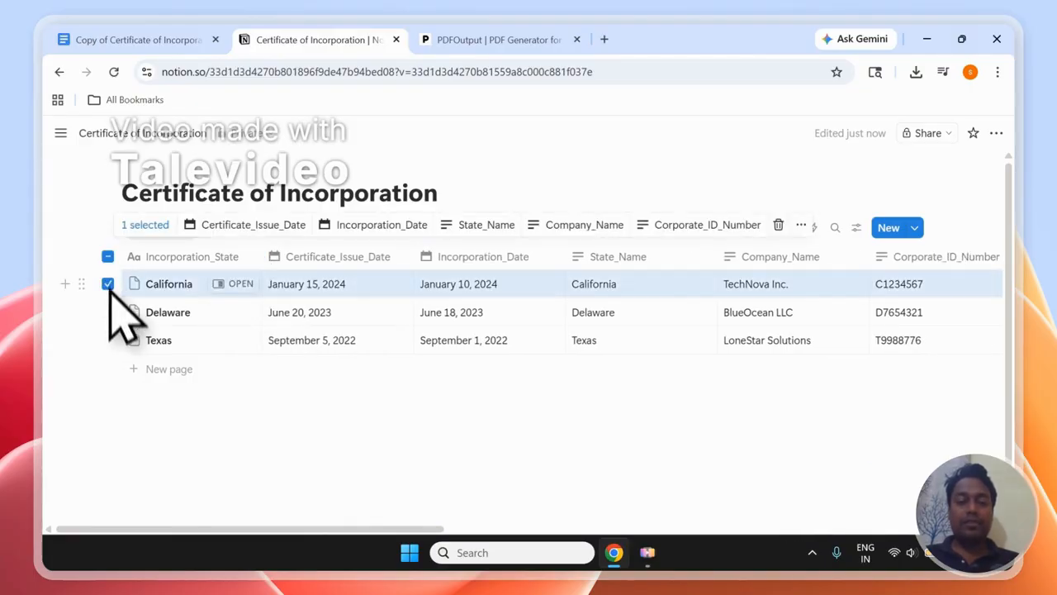
left_click(108, 312)
left_click(107, 340)
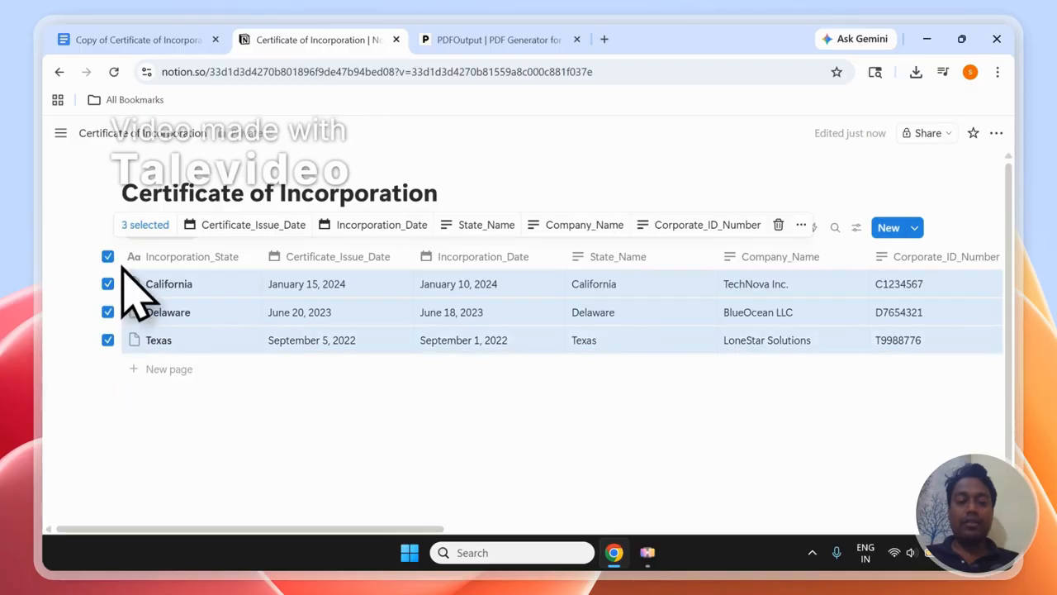
key("Escape")
left_click_drag(132, 194, 416, 198)
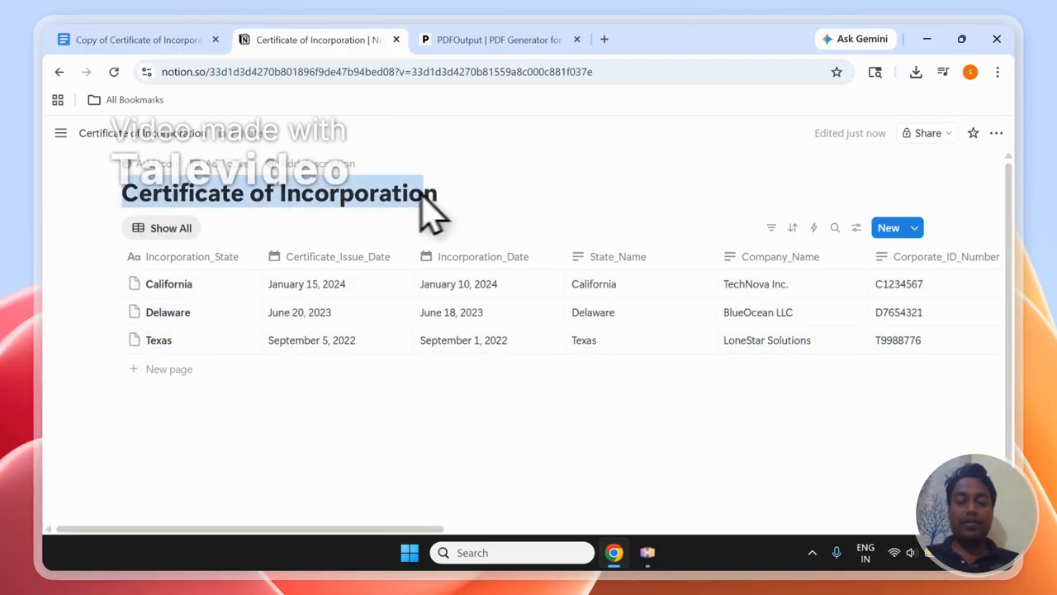
left_click(107, 283)
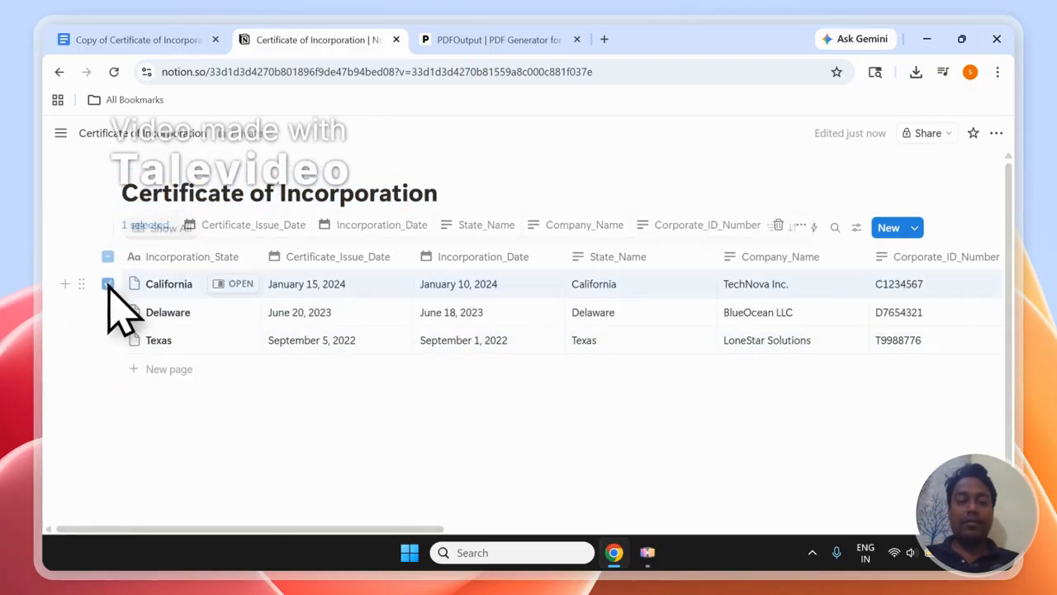
left_click(107, 311)
left_click(108, 339)
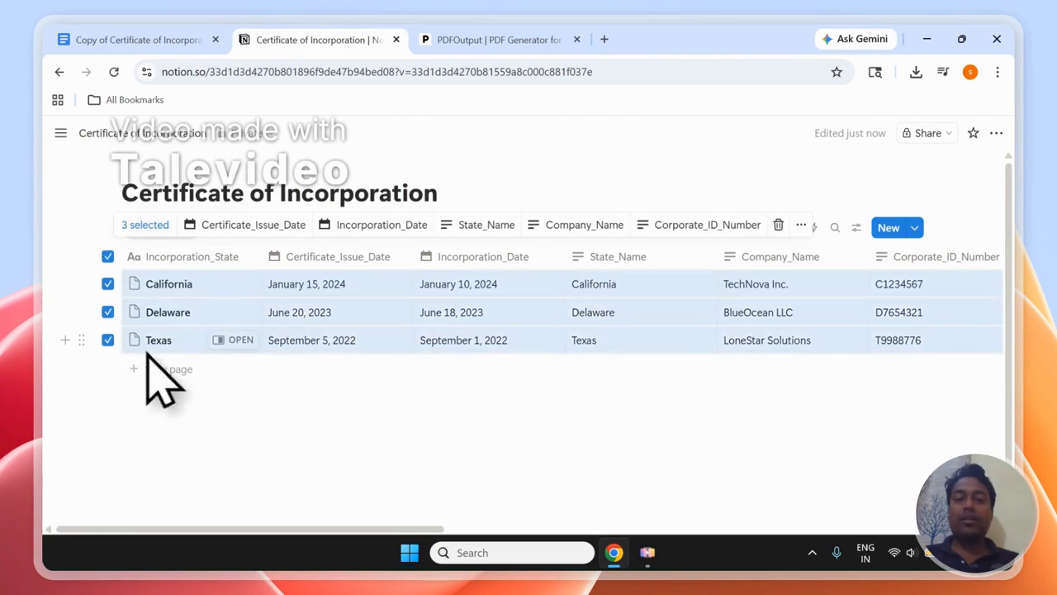
left_click(142, 403)
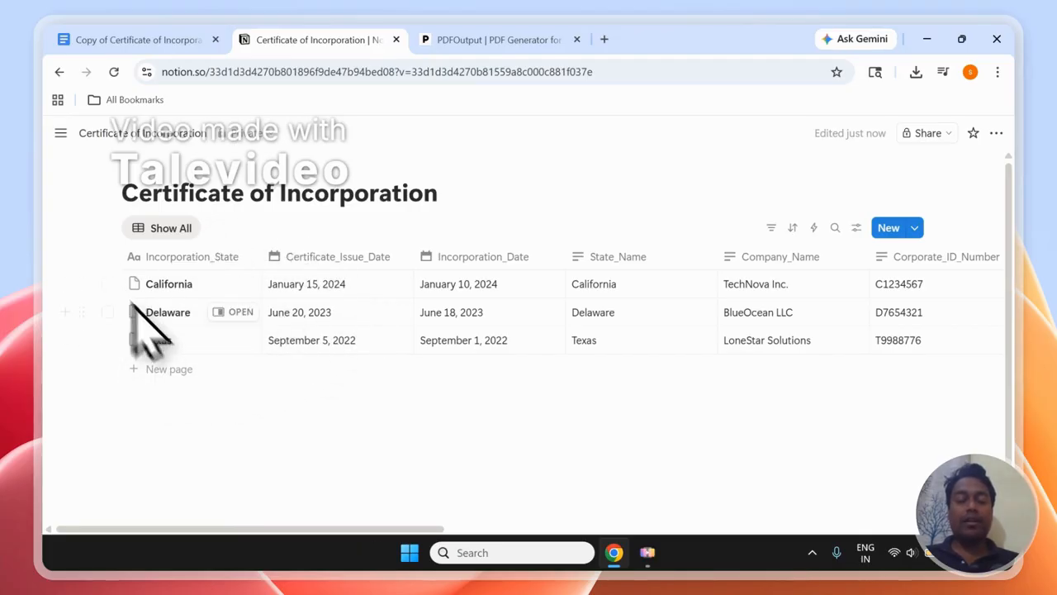
- Switch to the PDFOutput website and read its homepage headline about generating PDFs from Google Docs
left_click(541, 38)
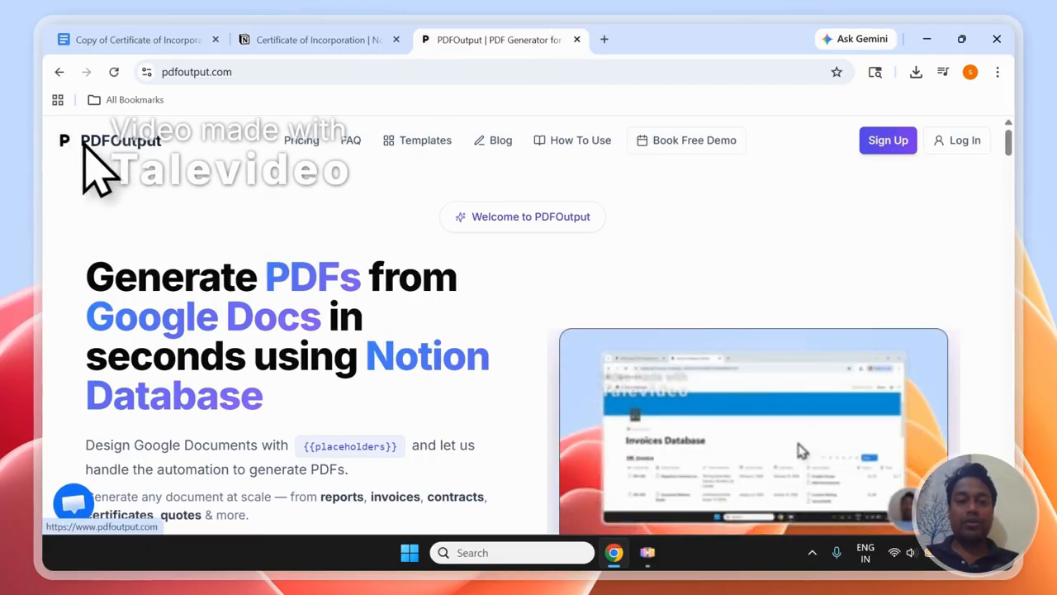
left_click_drag(88, 280, 373, 289)
left_click_drag(86, 323, 377, 368)
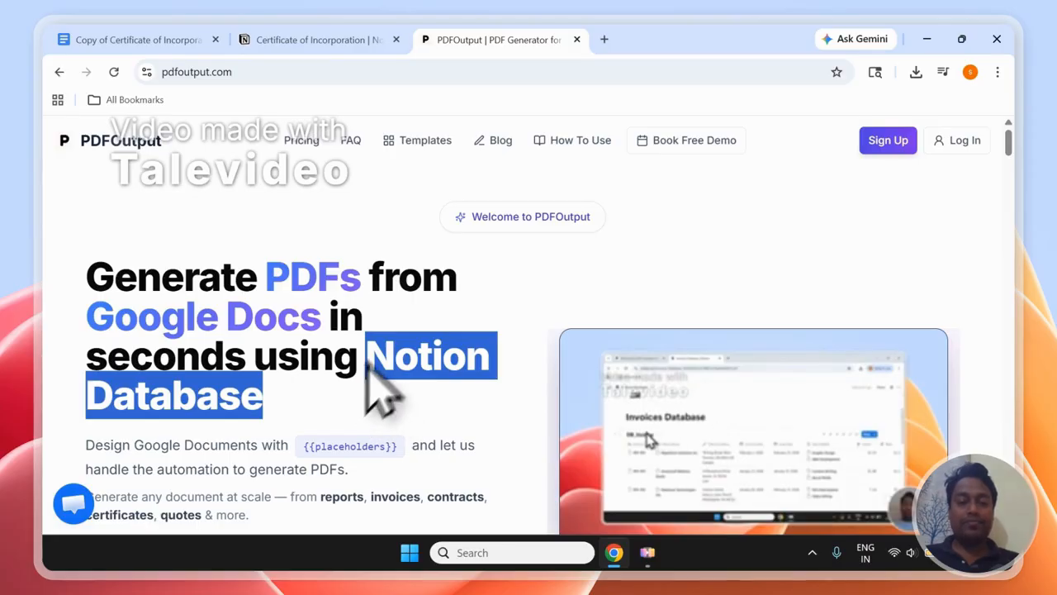
left_click(376, 396)
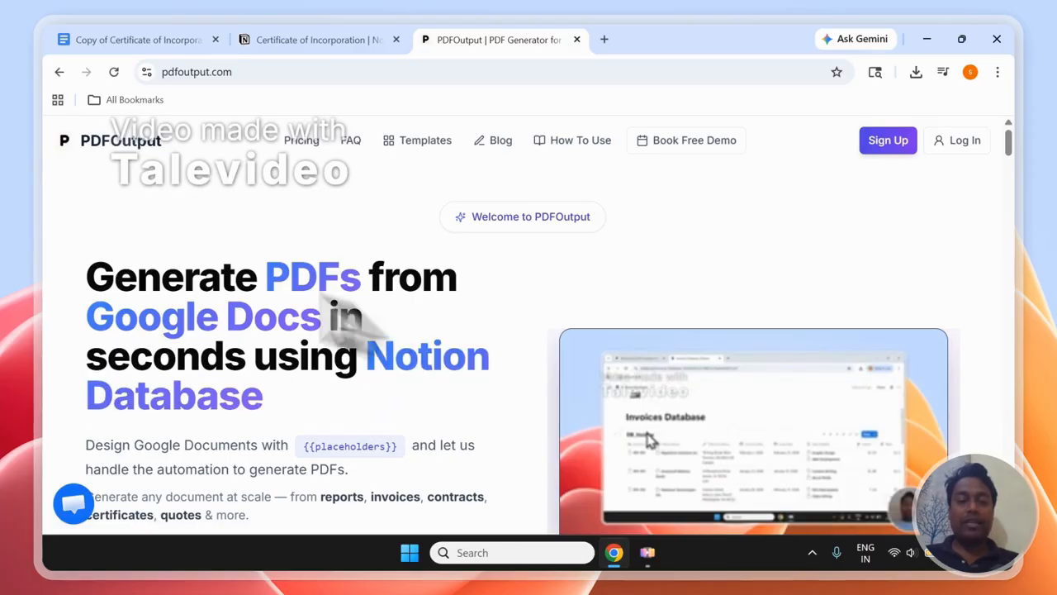
- Log in to PDFOutput with its Google account and grant the requested account access
left_click(963, 144)
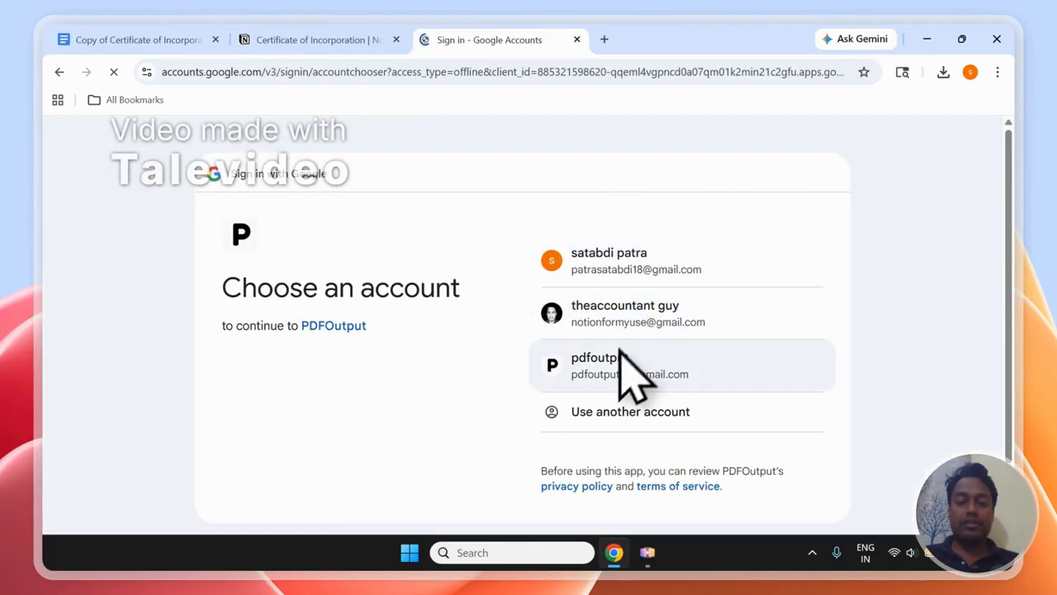
left_click(615, 356)
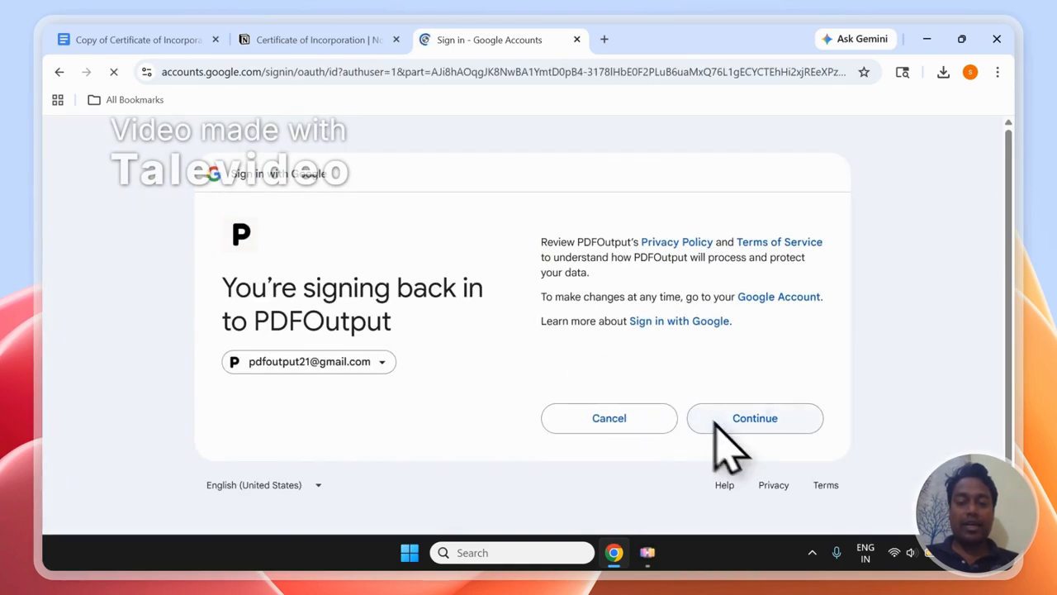
left_click(711, 426)
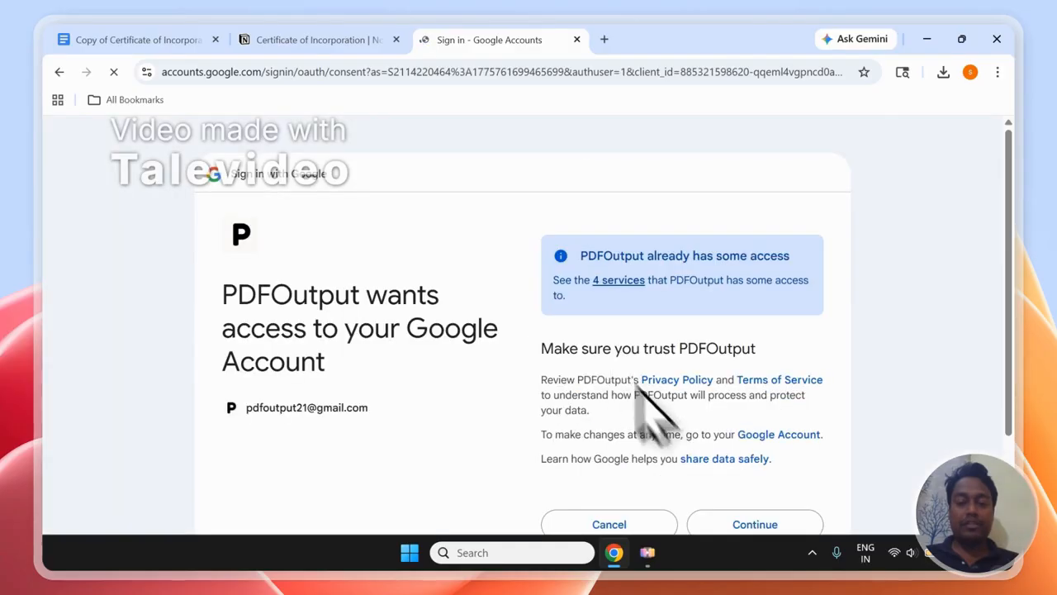
left_click(752, 522)
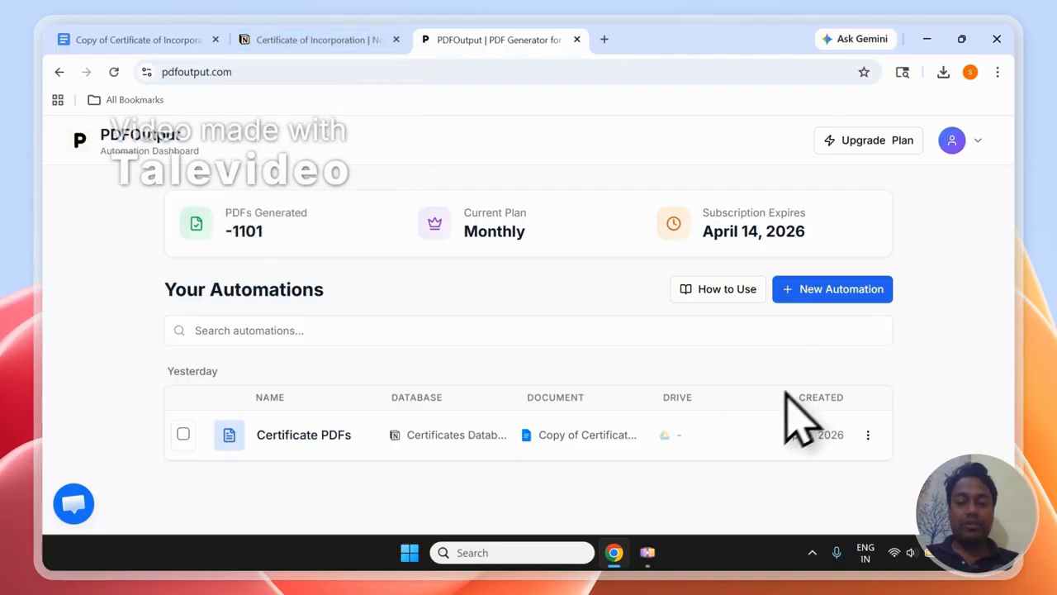
- Create a new automation named Certificates
left_click(848, 311)
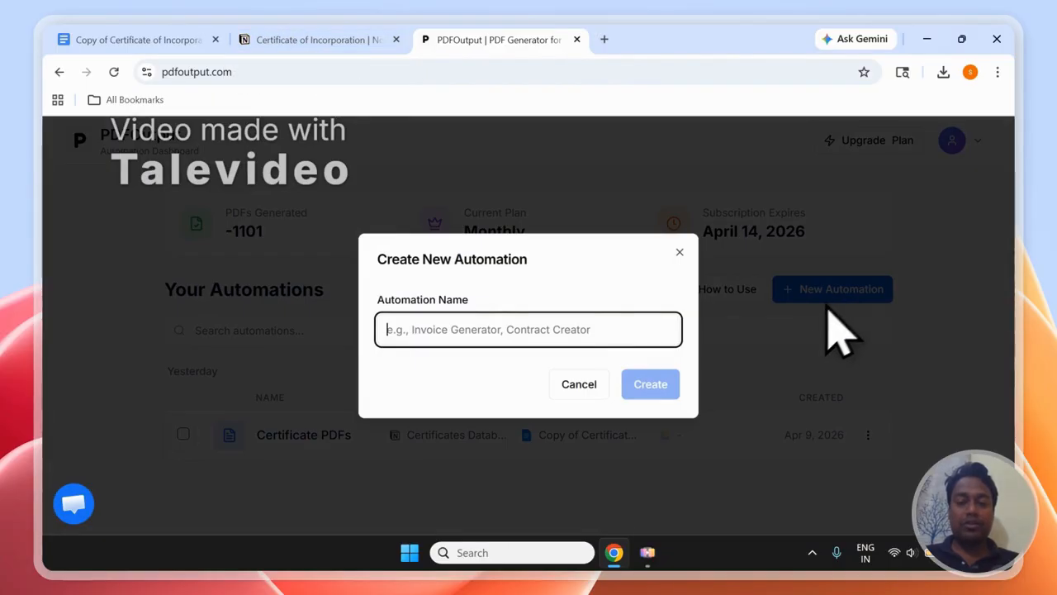
type("Ce")
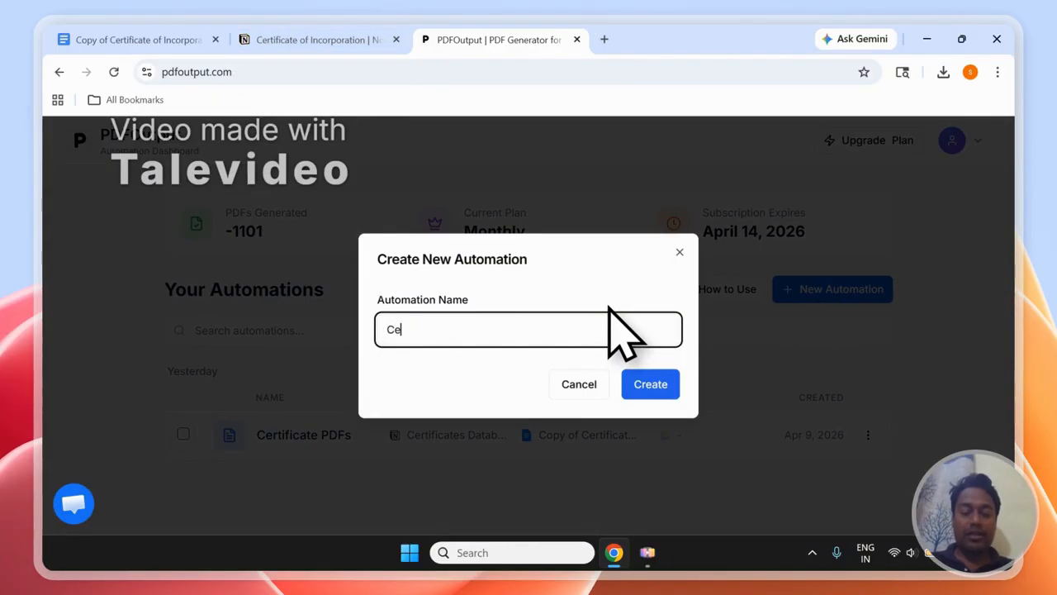
type("rtificates")
key("Tab")
key("Tab")
left_click(637, 388)
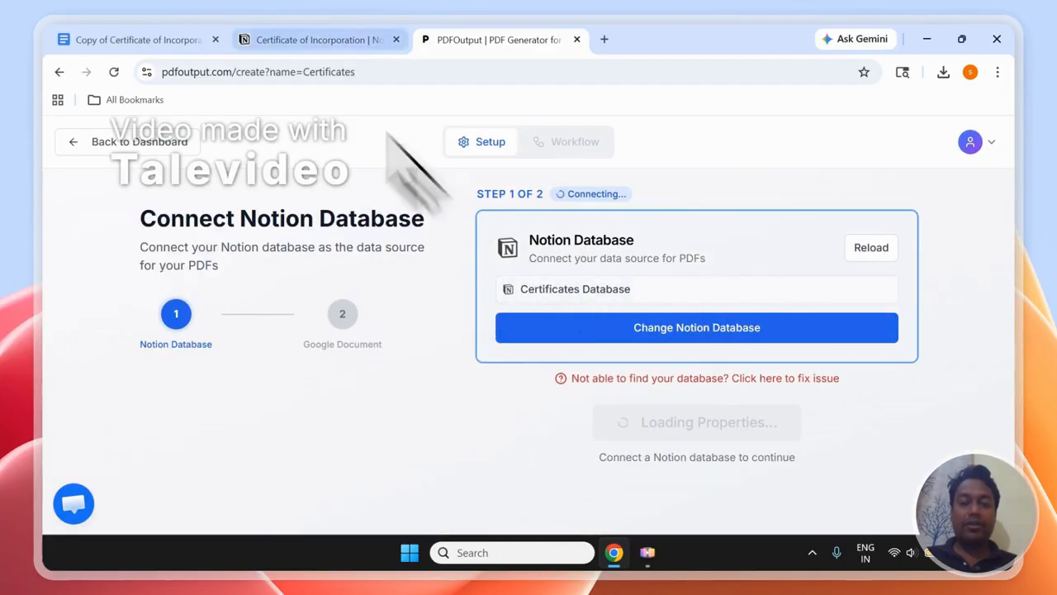
- Check the target database in Notion, and in PDFOutput change the automation's database by adding a new one
left_click(304, 38)
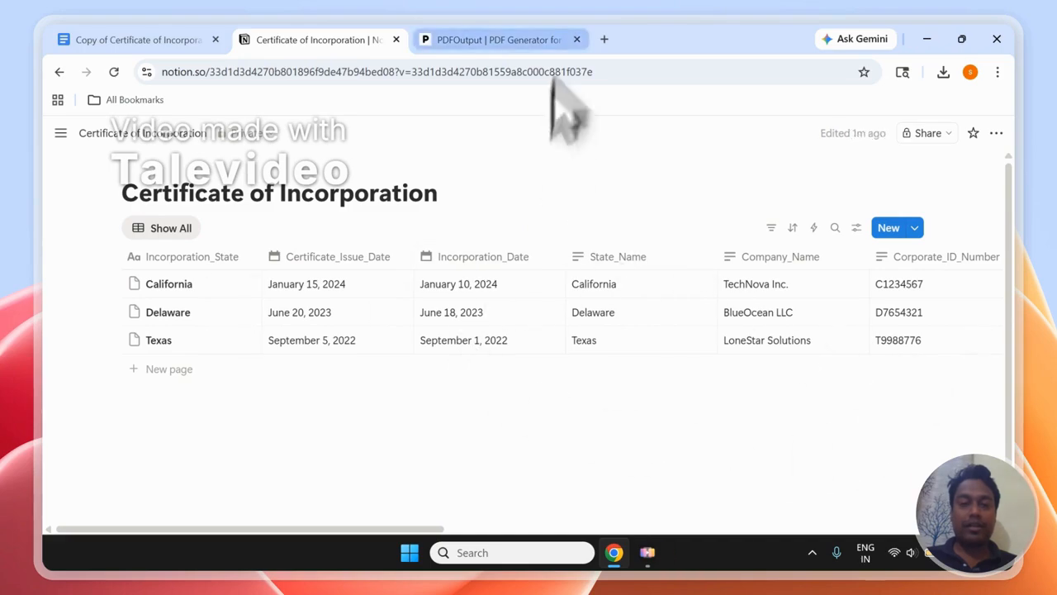
left_click(567, 40)
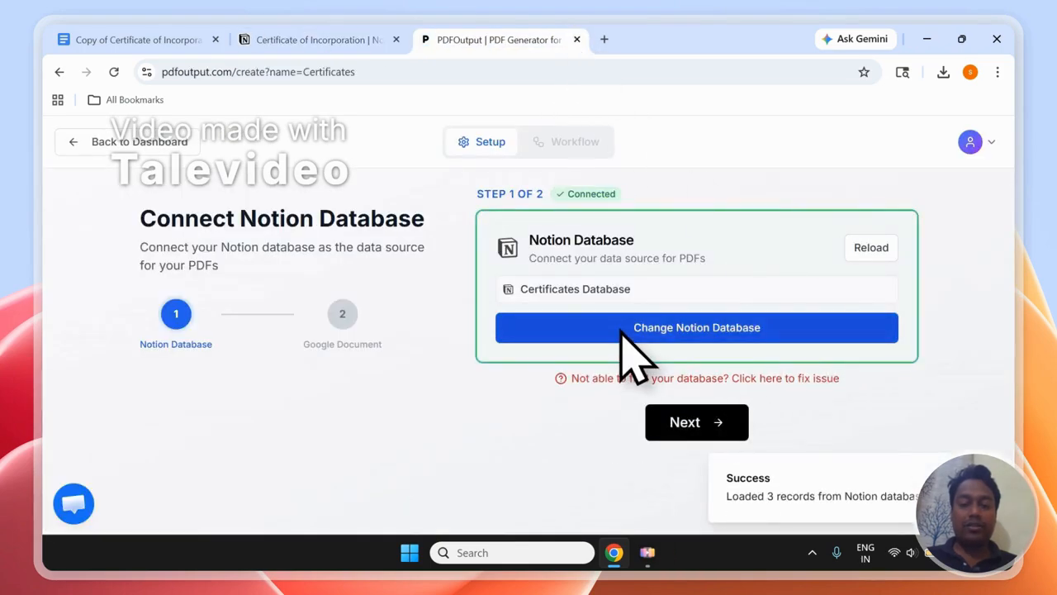
left_click(634, 339)
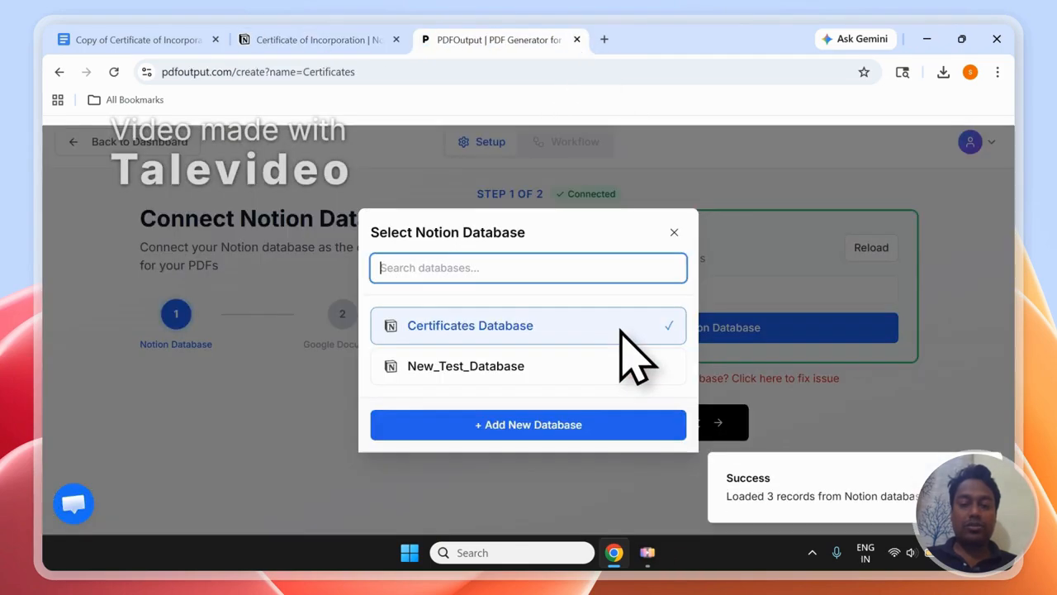
left_click(388, 426)
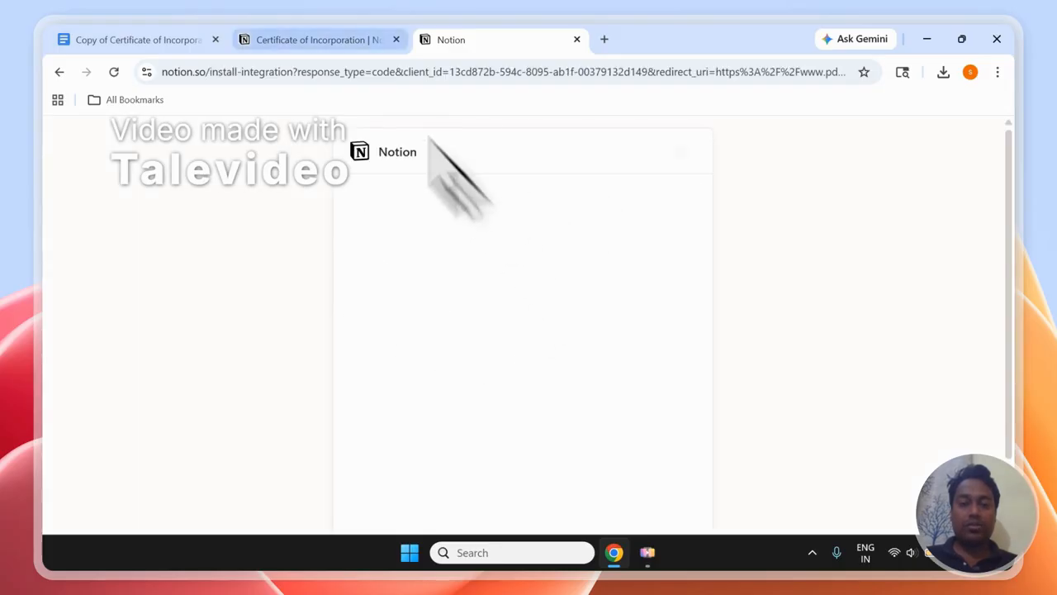
- Copy the database title "Certificate of Incorporation" in Notion and return to the PDFOutput access authorization page
left_click(307, 39)
left_click(494, 35)
left_click(288, 39)
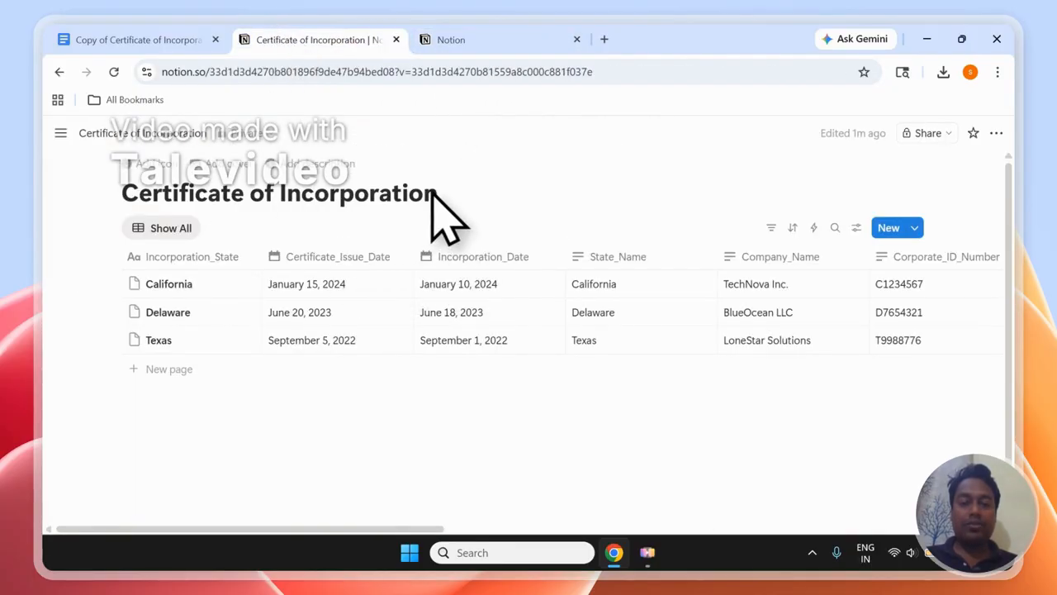
left_click_drag(441, 194, 151, 204)
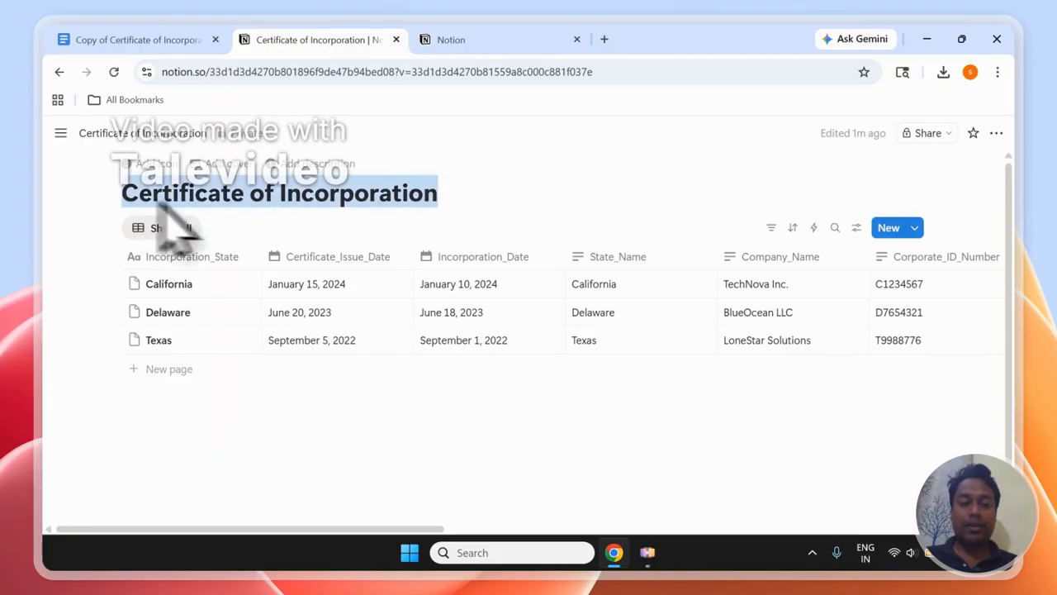
right_click(207, 217)
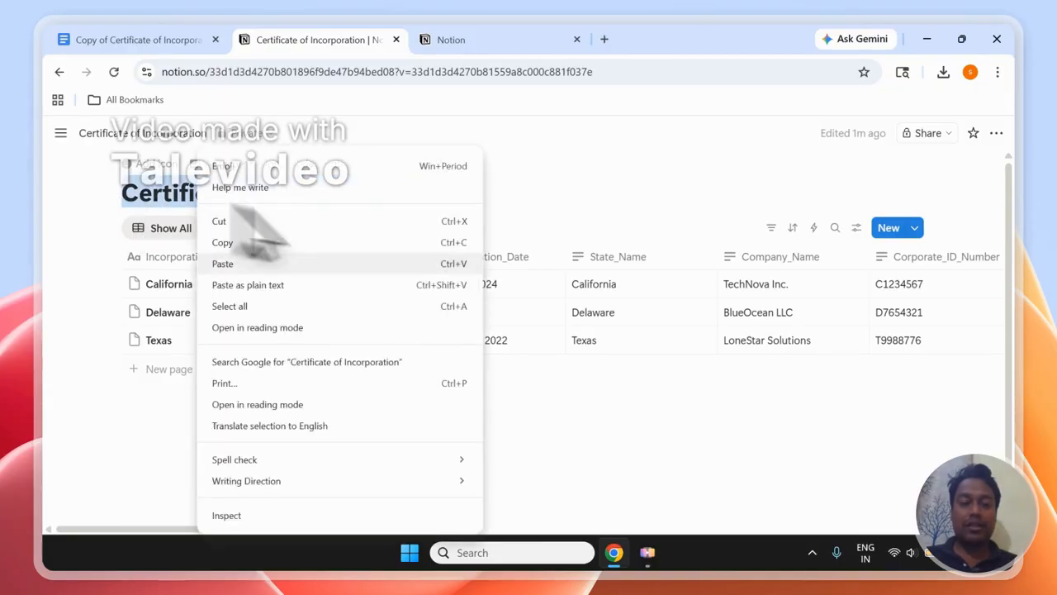
left_click(227, 239)
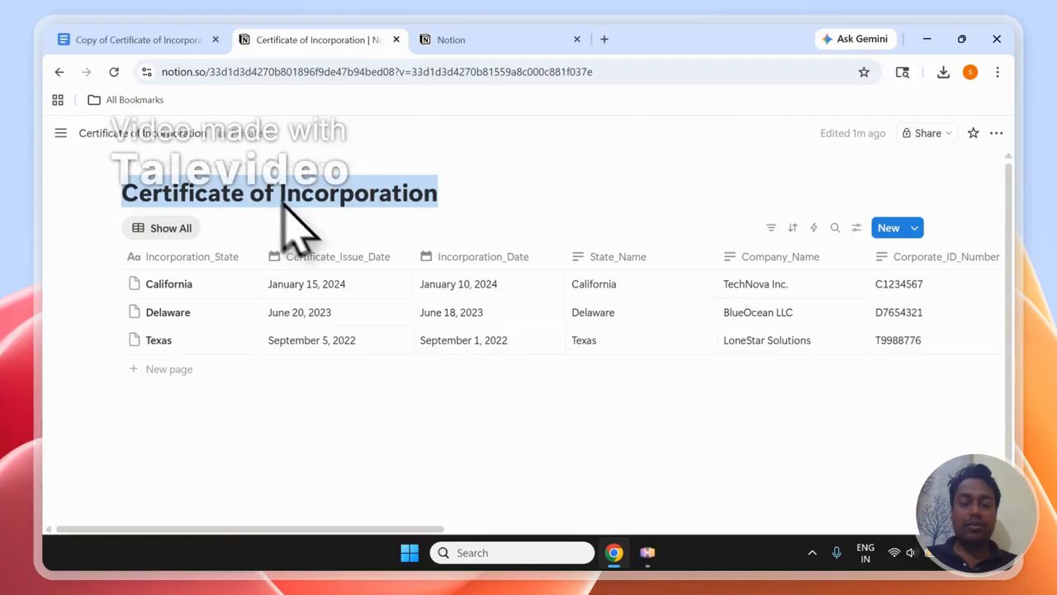
left_click(492, 37)
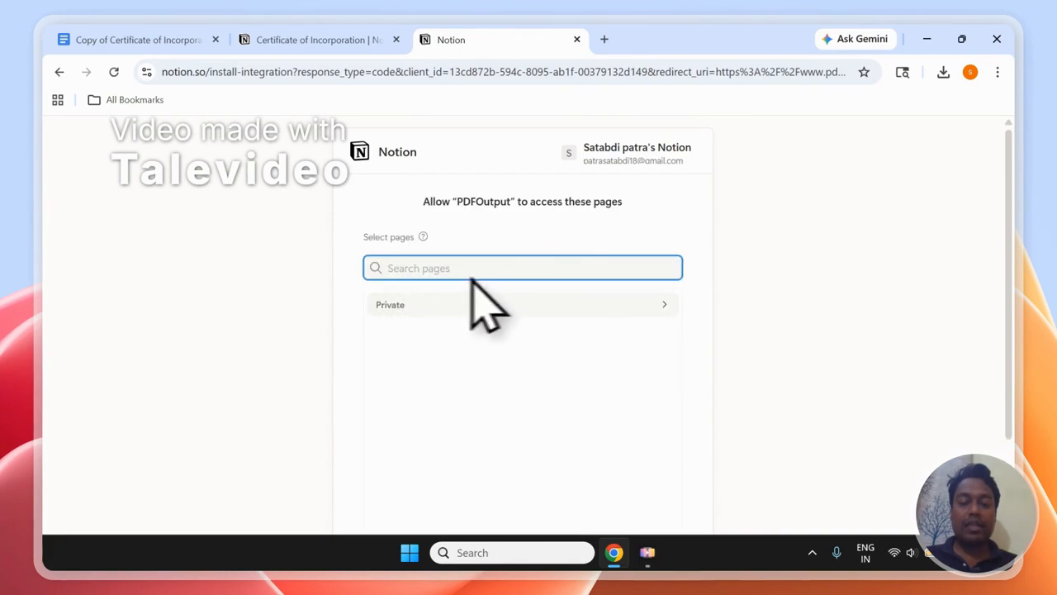
- Search the pages for the copied title, select the Certificate of Incorporation database and allow PDFOutput to access it
right_click(421, 278)
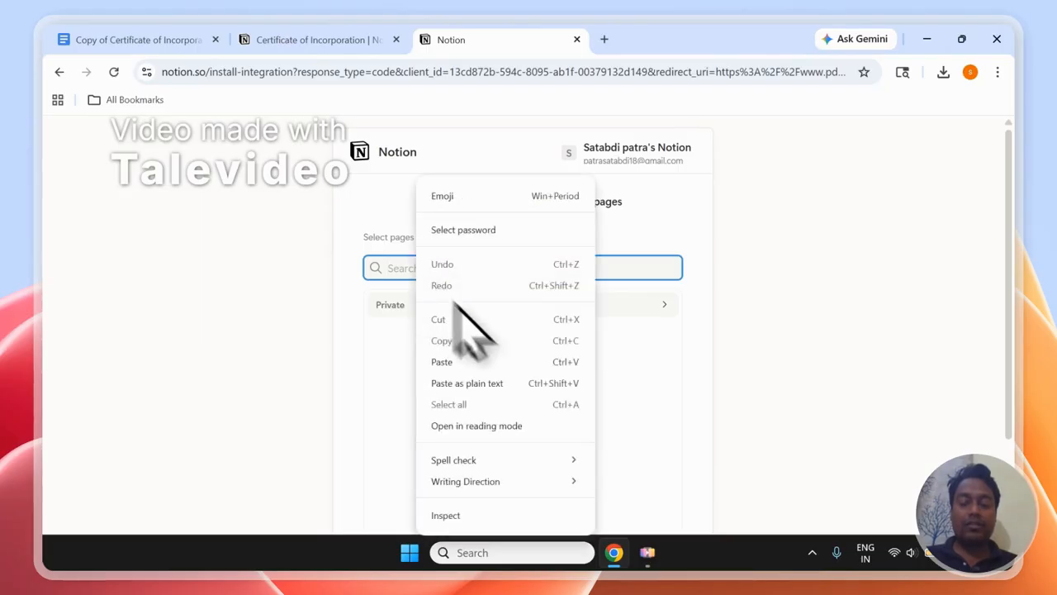
left_click(467, 372)
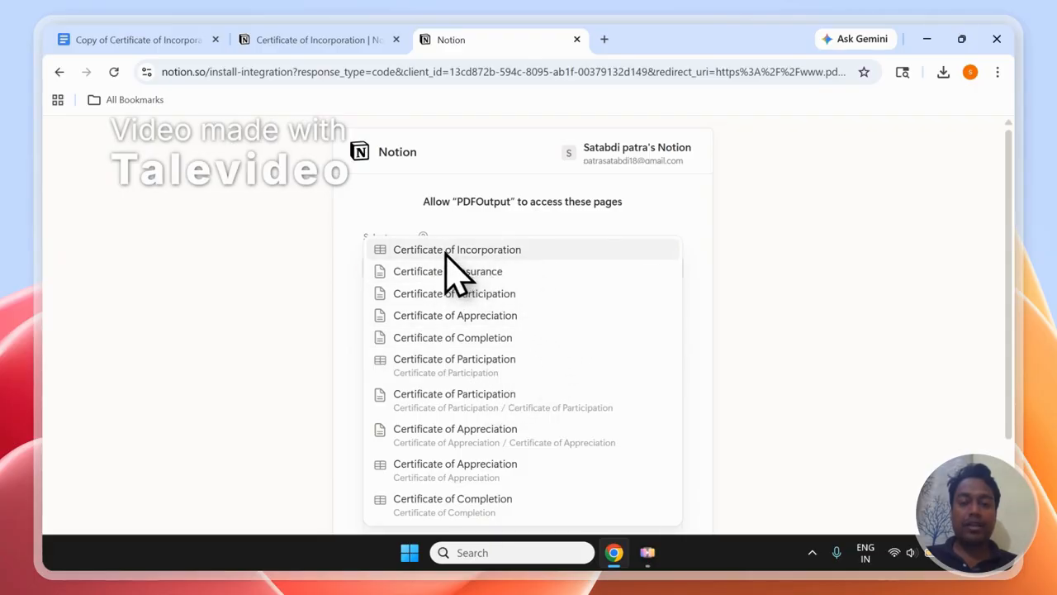
left_click(447, 252)
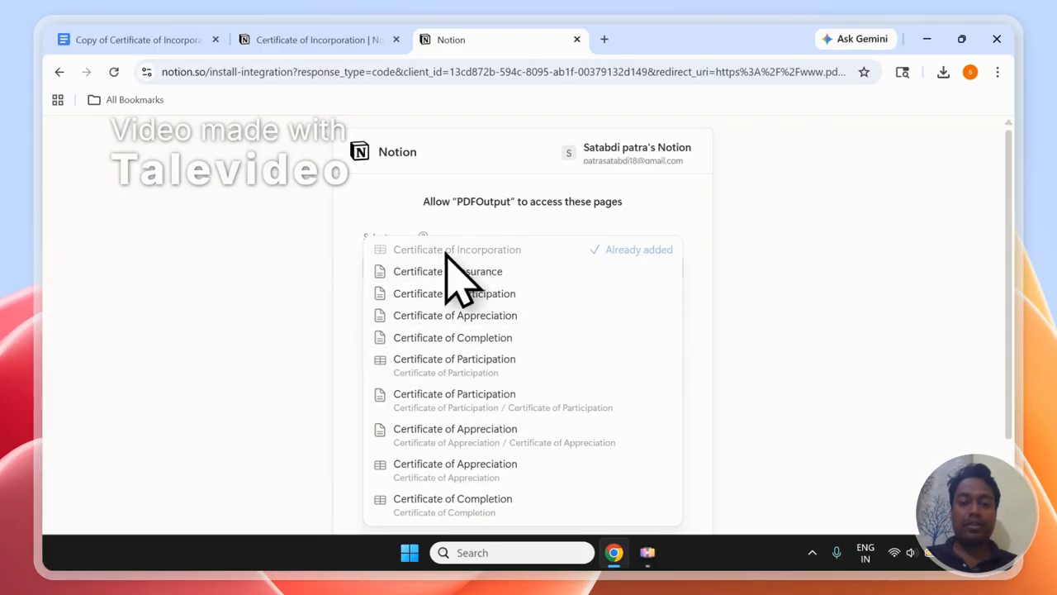
left_click(670, 224)
left_click_drag(1009, 240, 1013, 359)
left_click(568, 484)
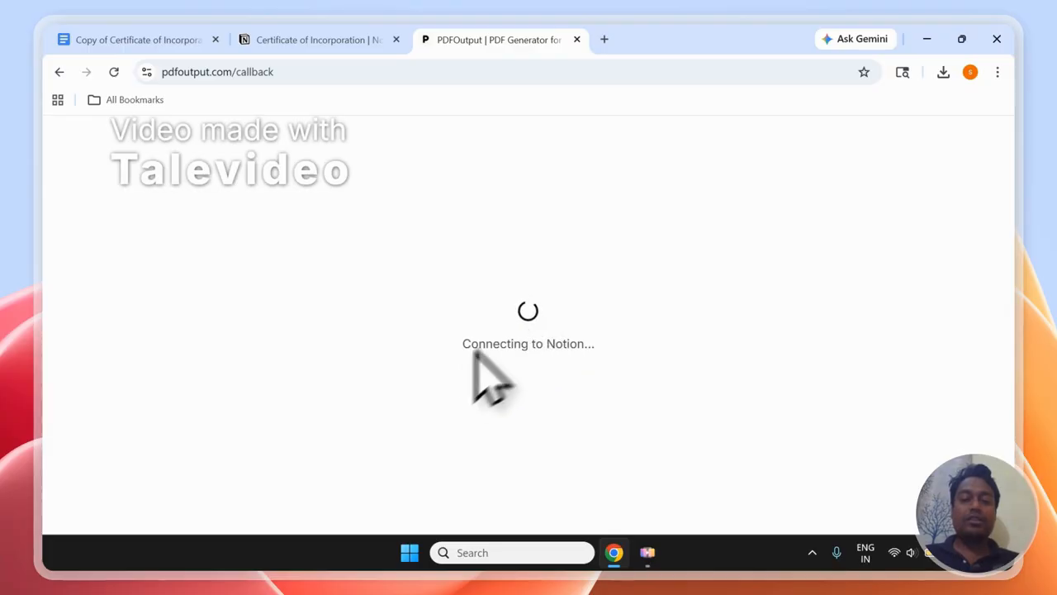
- Create a new automation named Certificates and select Certificate of Incorporation as its Notion database
left_click_drag(458, 353, 581, 350)
left_click(588, 353)
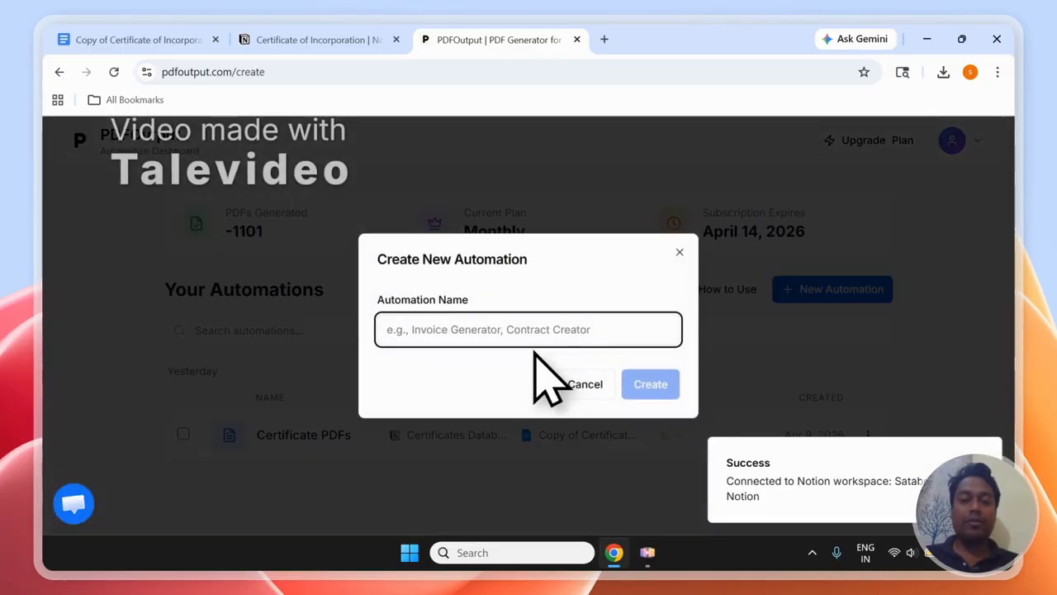
type("Certificates")
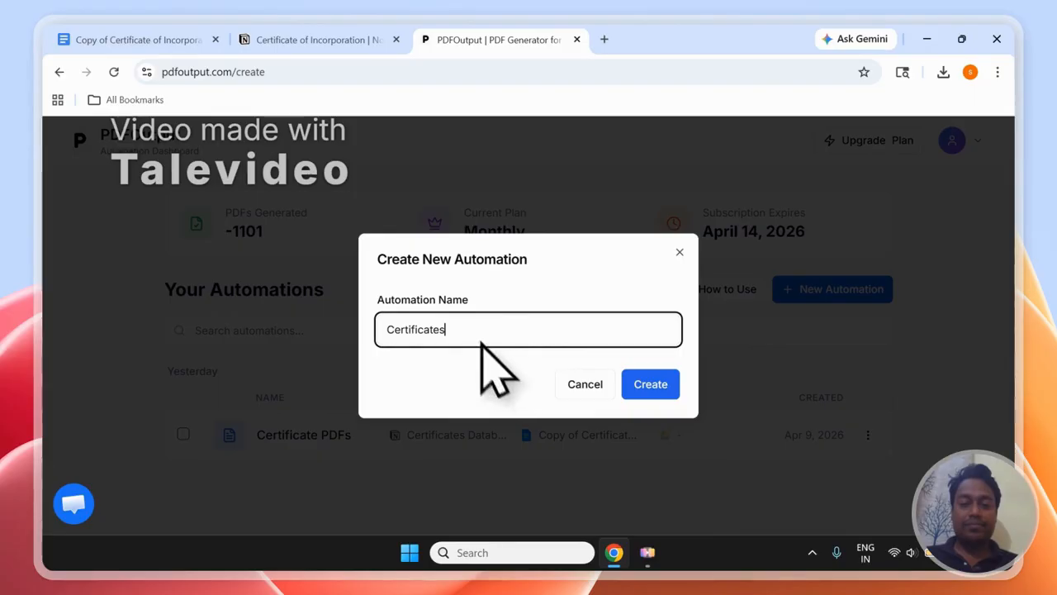
left_click(661, 387)
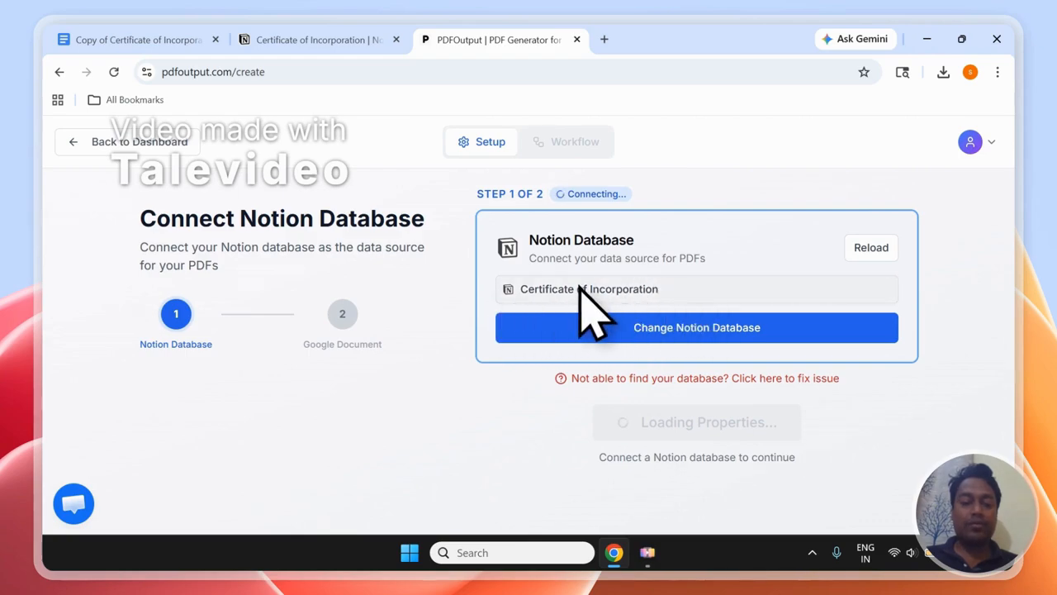
left_click(552, 291)
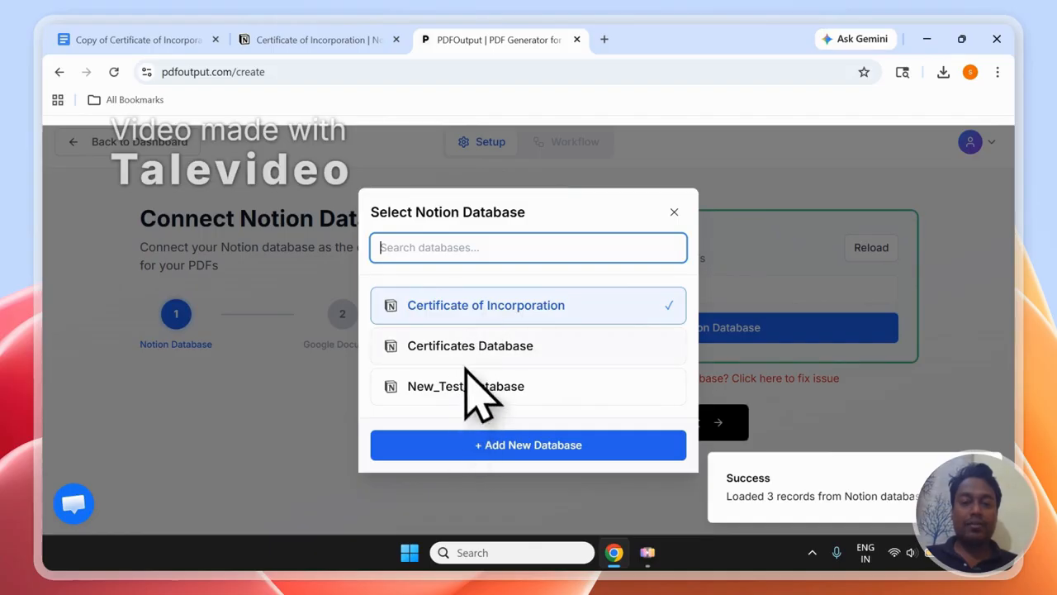
left_click(496, 304)
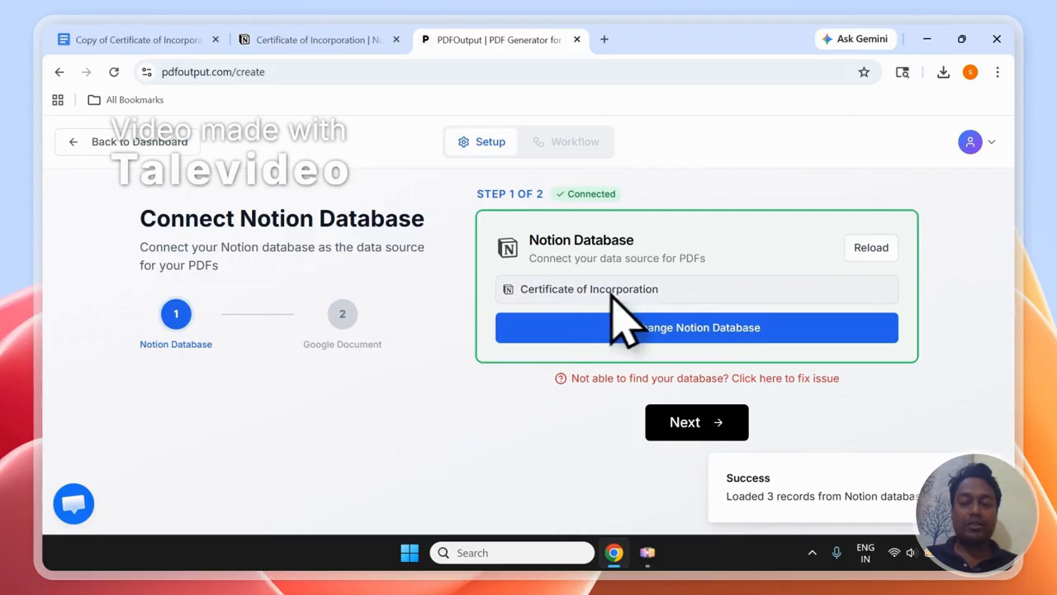
- Examine the GeneratePDF, PDFFiles and google_drive_file columns of the Certificate of Incorporation database in Notion, and return to PDFOutput
left_click(318, 39)
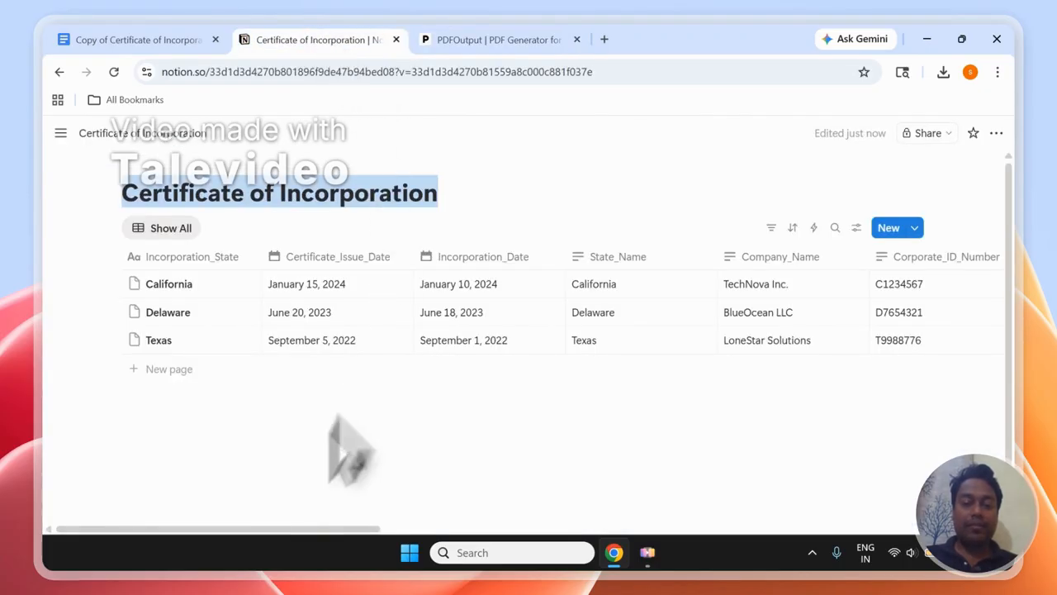
left_click_drag(251, 532, 859, 536)
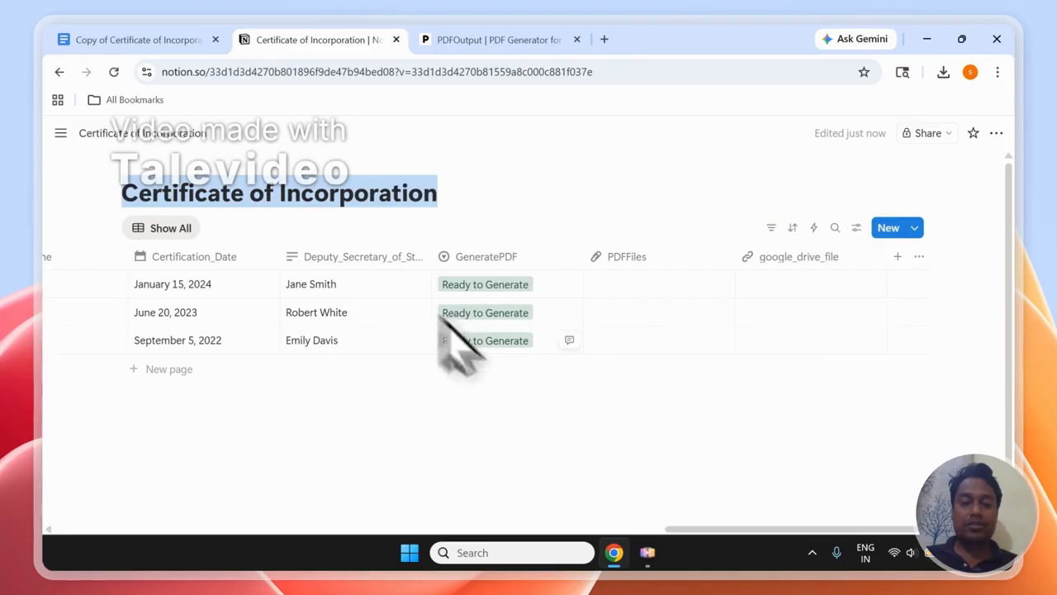
left_click(492, 239)
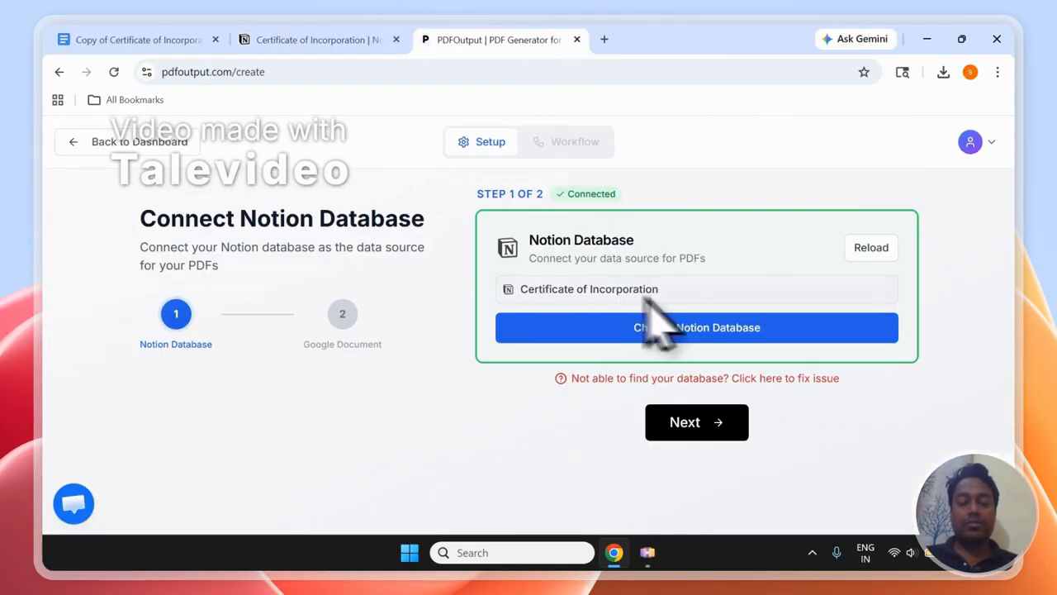
- Proceed to the Google Document setup step, look over the certificate template in Google Docs and return to PDFOutput
left_click(684, 435)
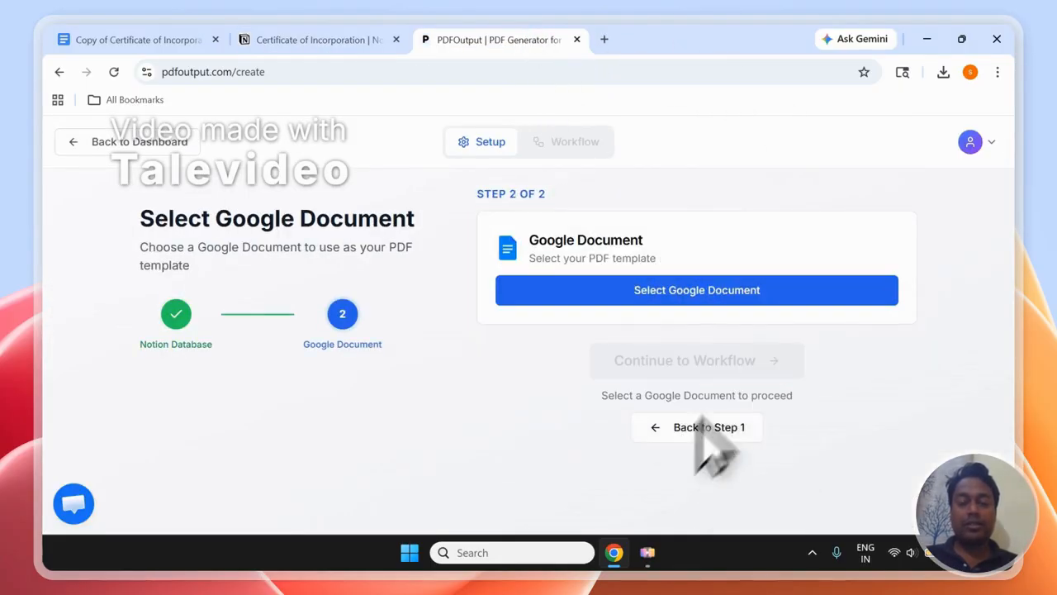
left_click_drag(530, 240, 639, 241)
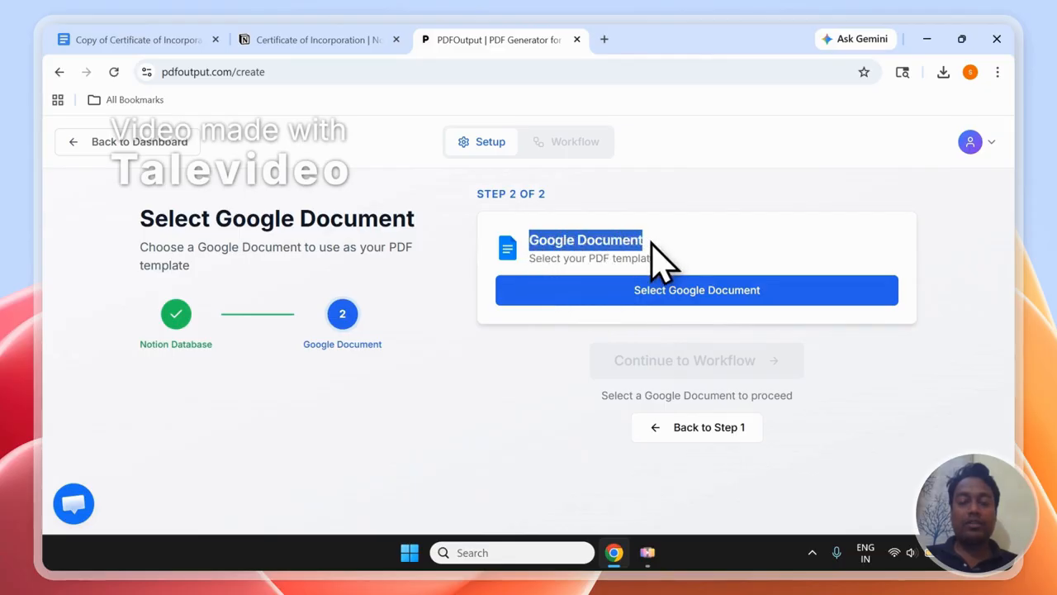
left_click(157, 39)
scroll(507, 330, "down", 10)
scroll(491, 378, "up", 10)
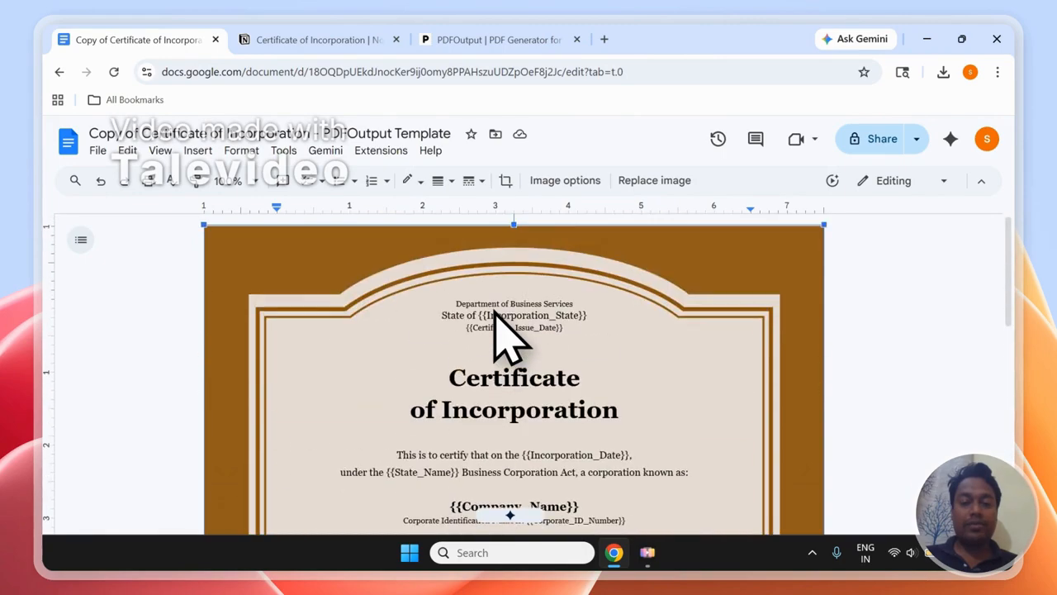
left_click(467, 39)
- Search the document templates for "Certificate of In", make a copy of the Certificate of Incorporation template in Google Drive and close the copy's window
left_click(712, 304)
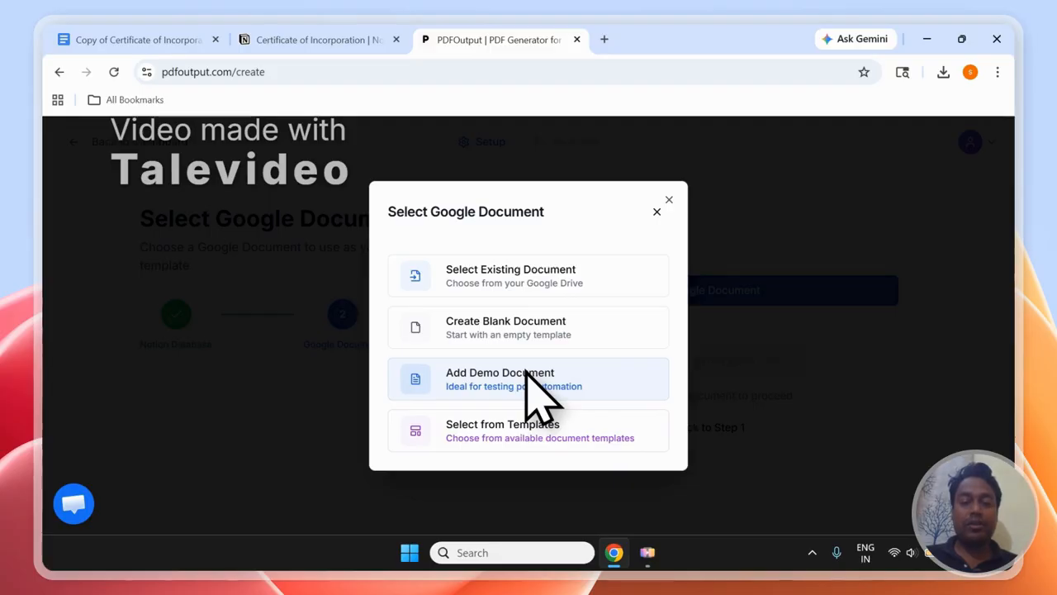
left_click(408, 446)
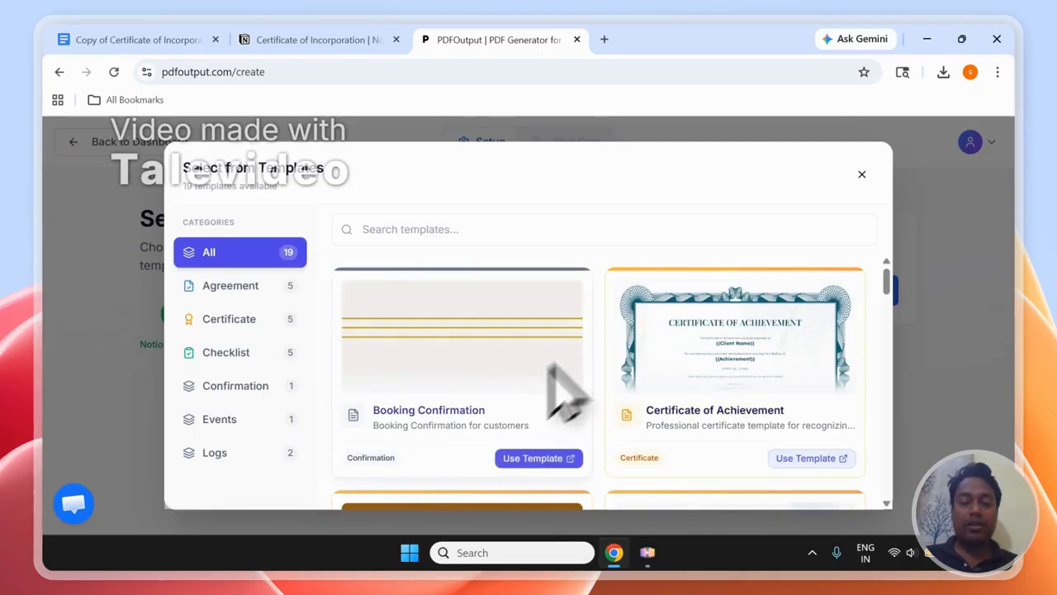
scroll(570, 380, "down", 3)
scroll(572, 345, "up", 3)
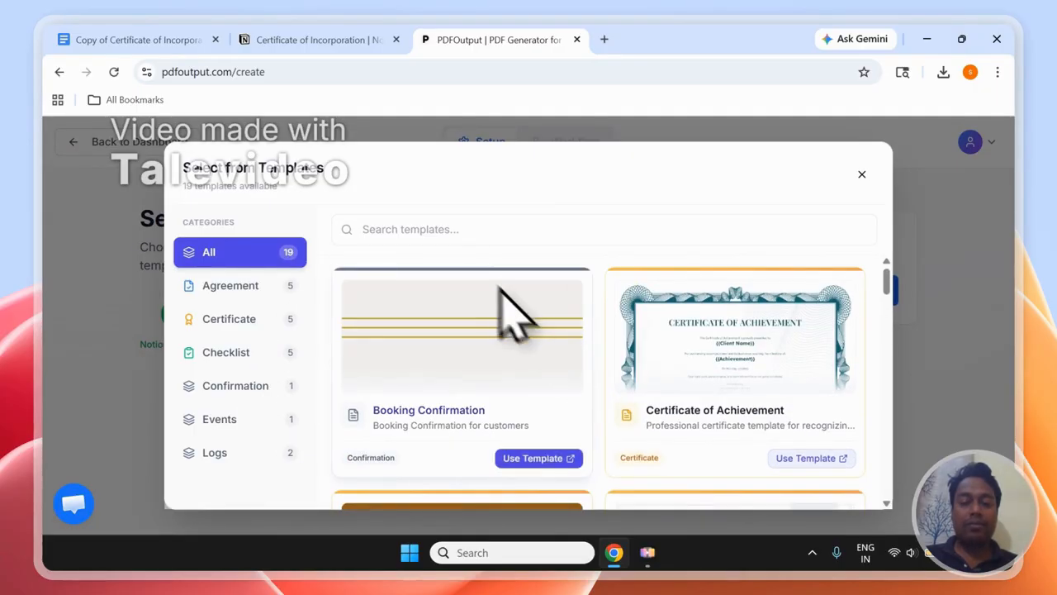
left_click(450, 233)
type("Certificate of In")
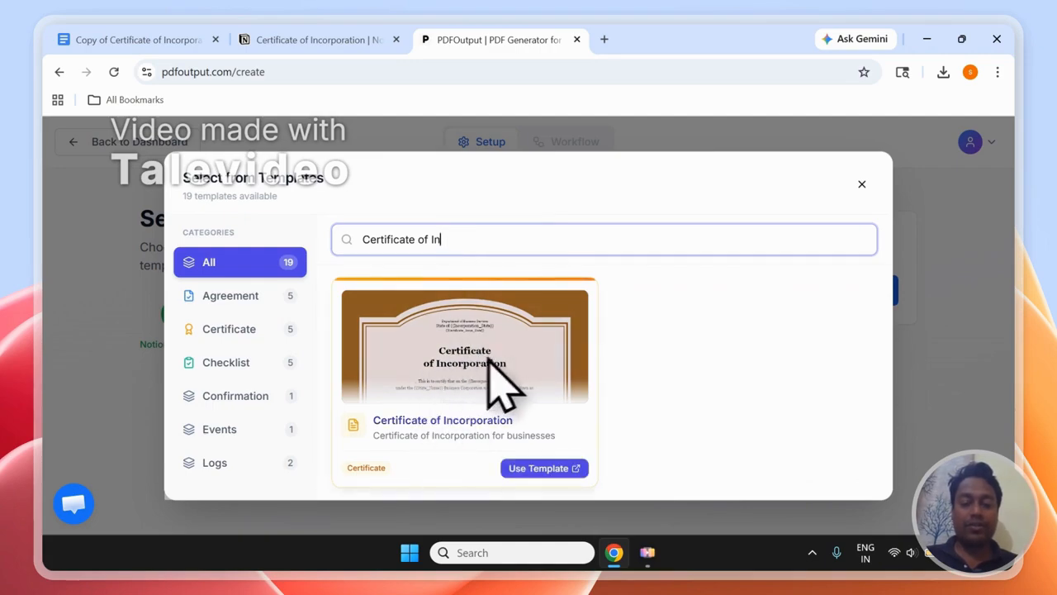
left_click(539, 468)
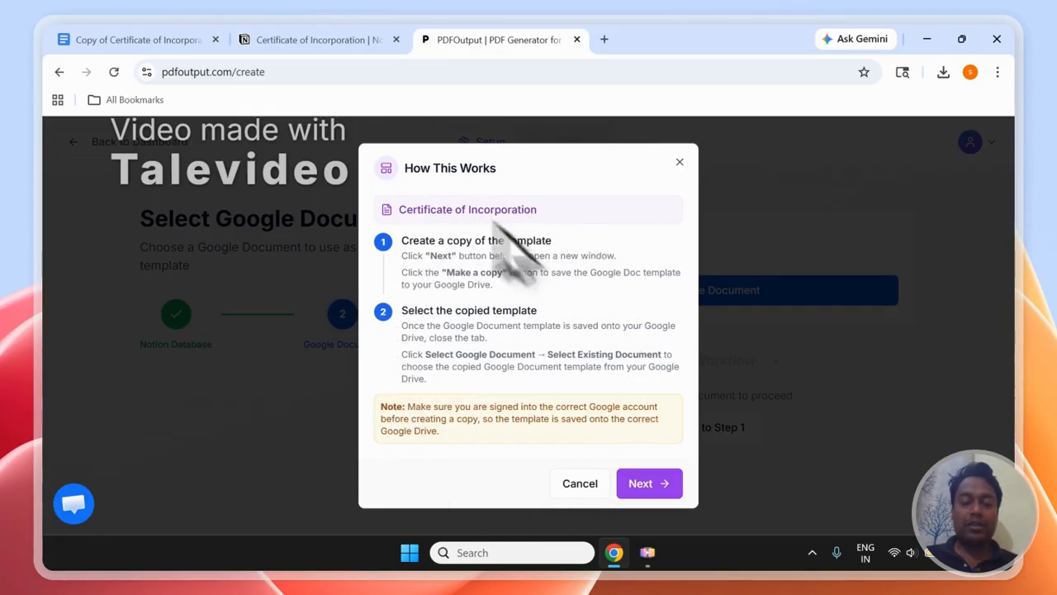
left_click(650, 484)
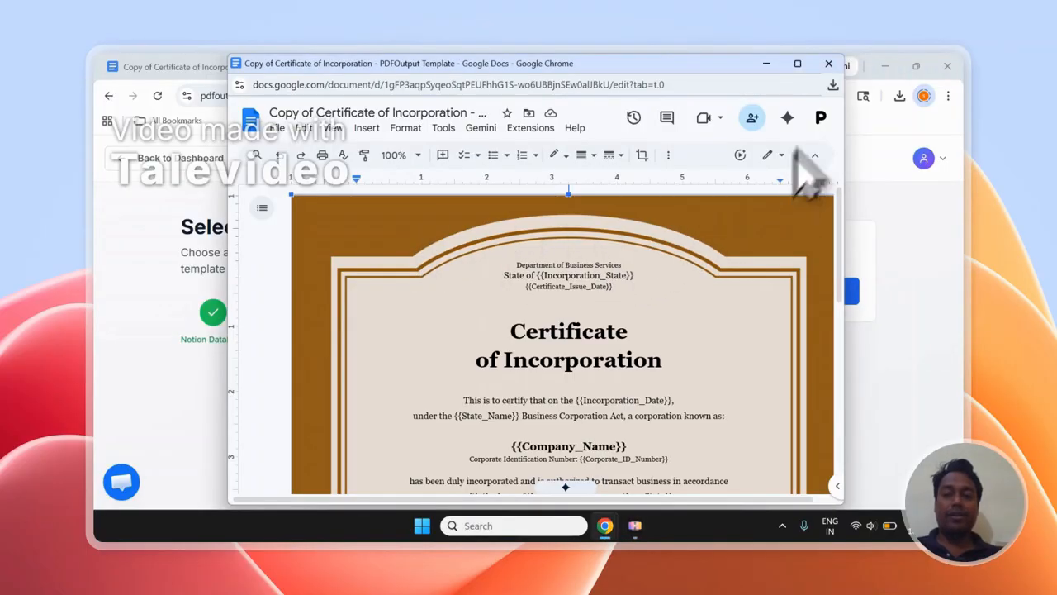
left_click(829, 62)
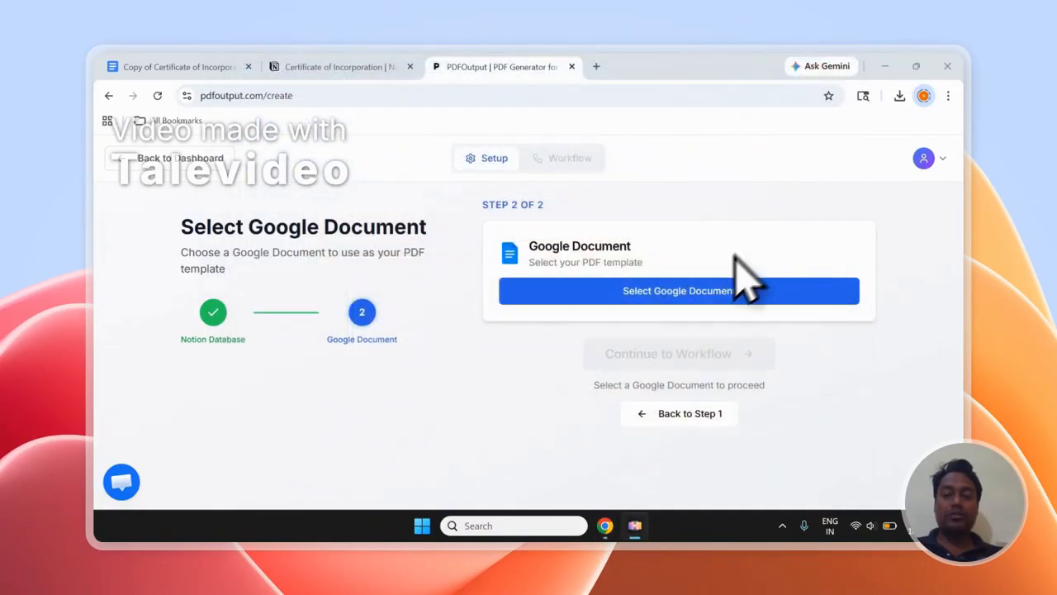
- Select the document "Copy of Certificate of Incorporation - PDFOutput Template" as the PDF template and continue to the workflow
left_click(686, 289)
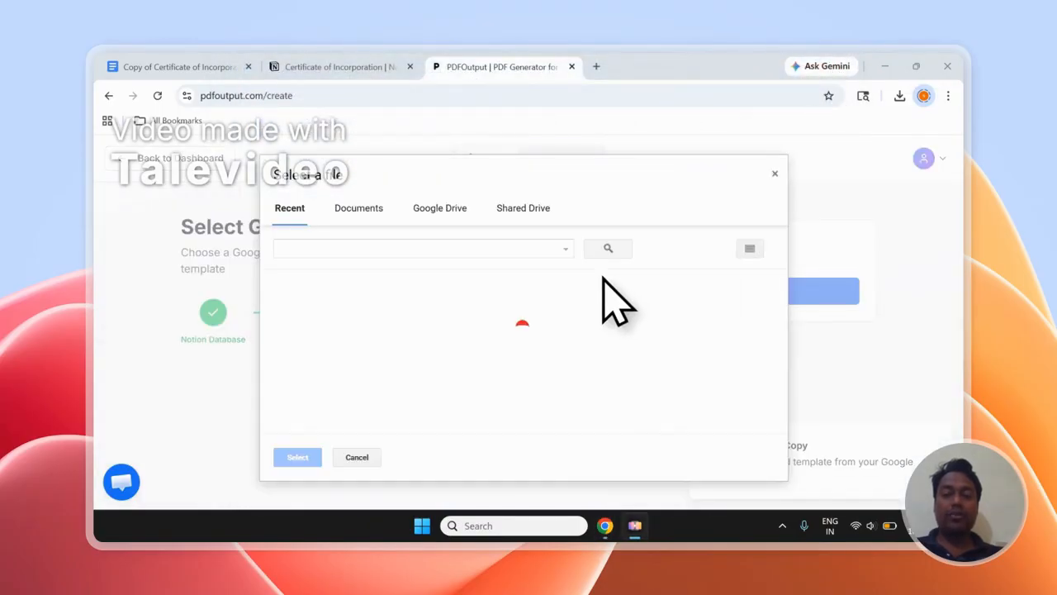
left_click(354, 221)
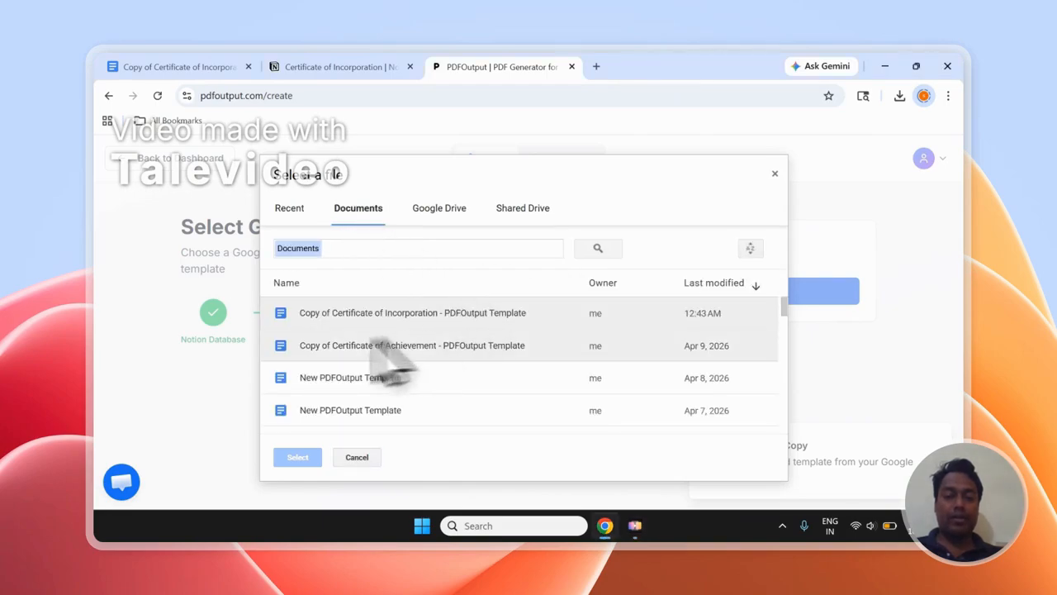
left_click(381, 322)
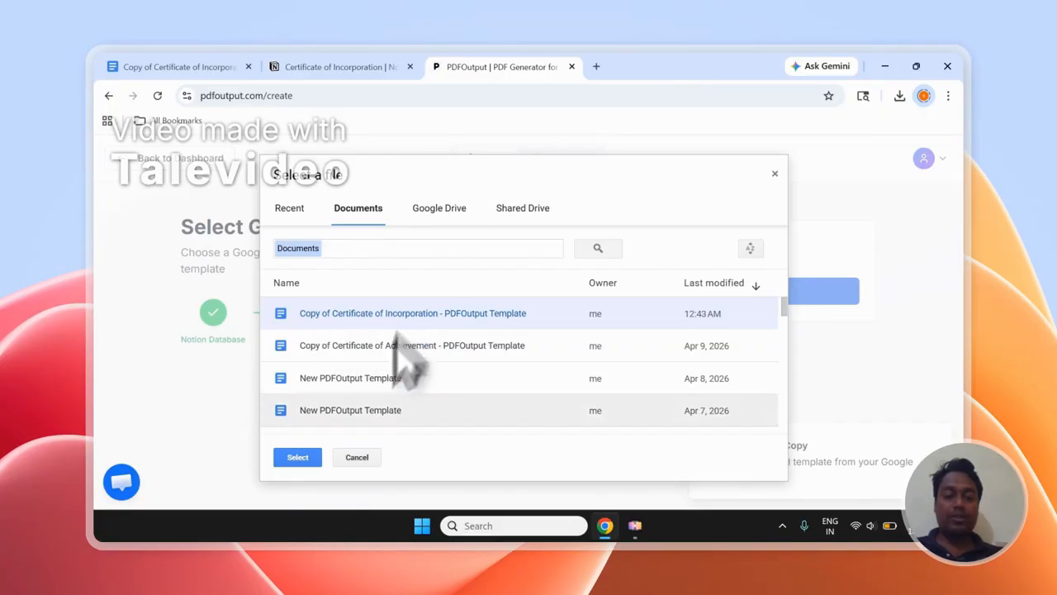
left_click(299, 457)
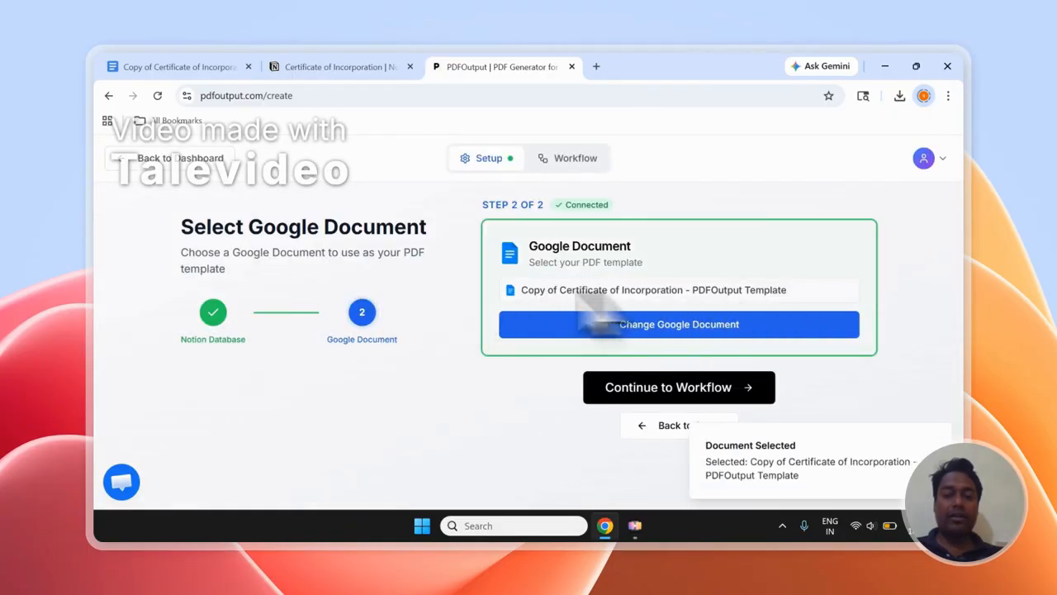
left_click(693, 392)
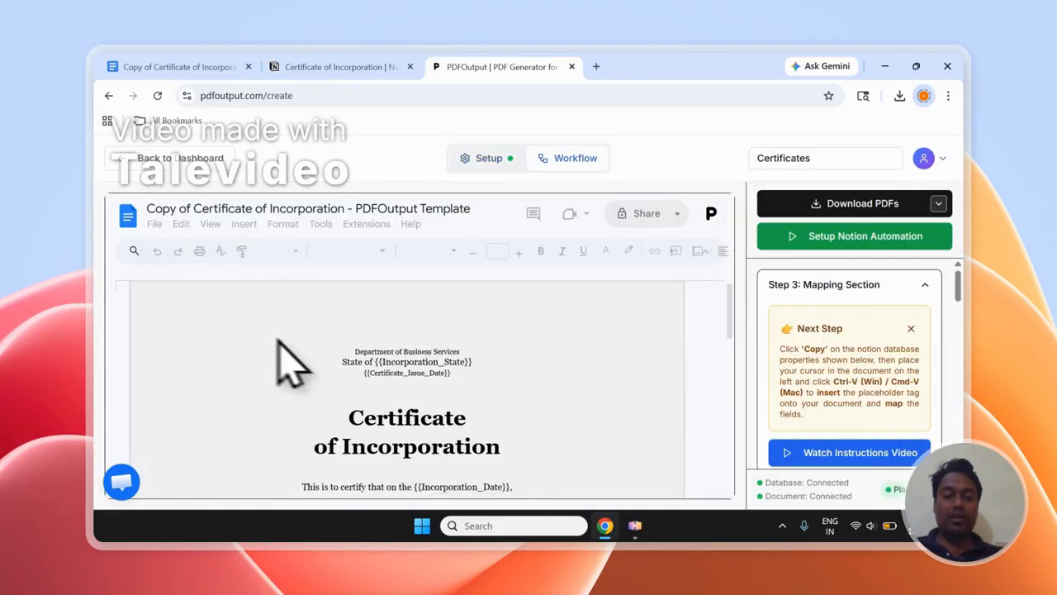
- Look through the embedded certificate template and the list of Certificate of Incorporation properties in the mapping section
scroll(294, 330, "down", 10)
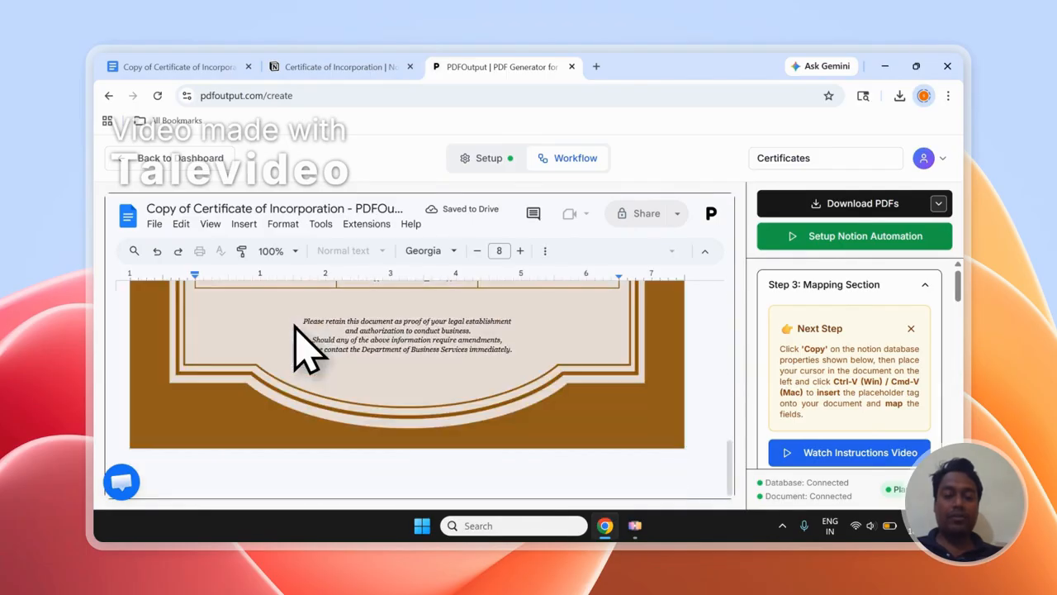
scroll(294, 330, "up", 8)
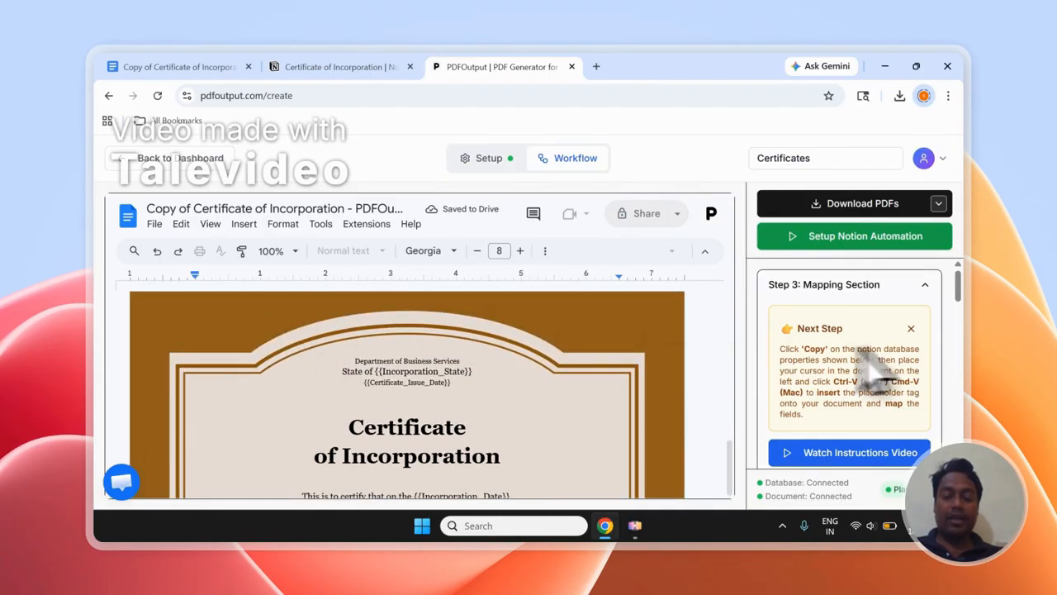
scroll(875, 355, "down", 2)
scroll(826, 363, "down", 8)
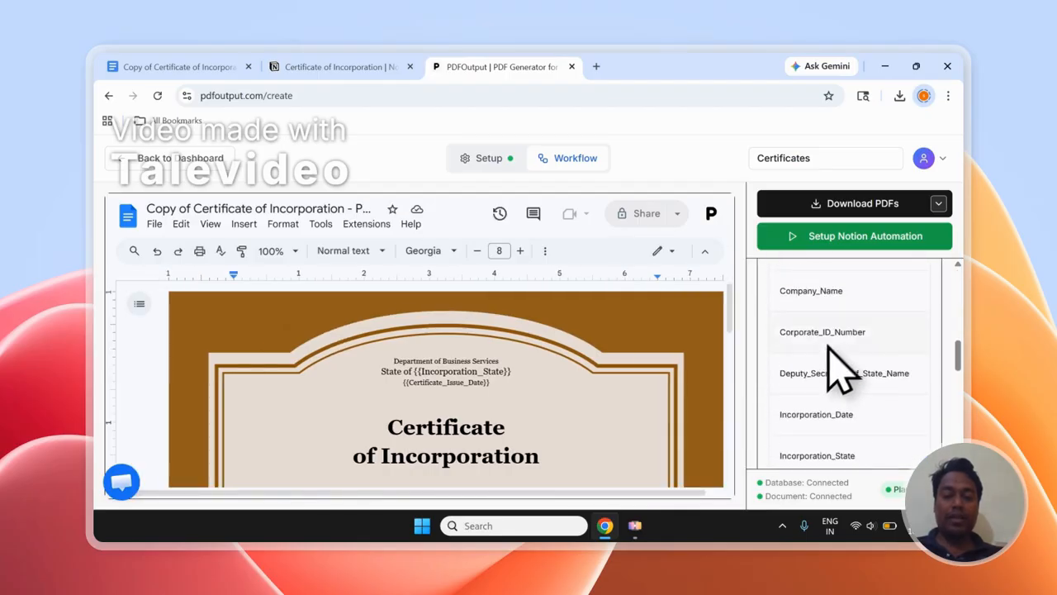
scroll(826, 366, "down", 5)
scroll(821, 366, "up", 15)
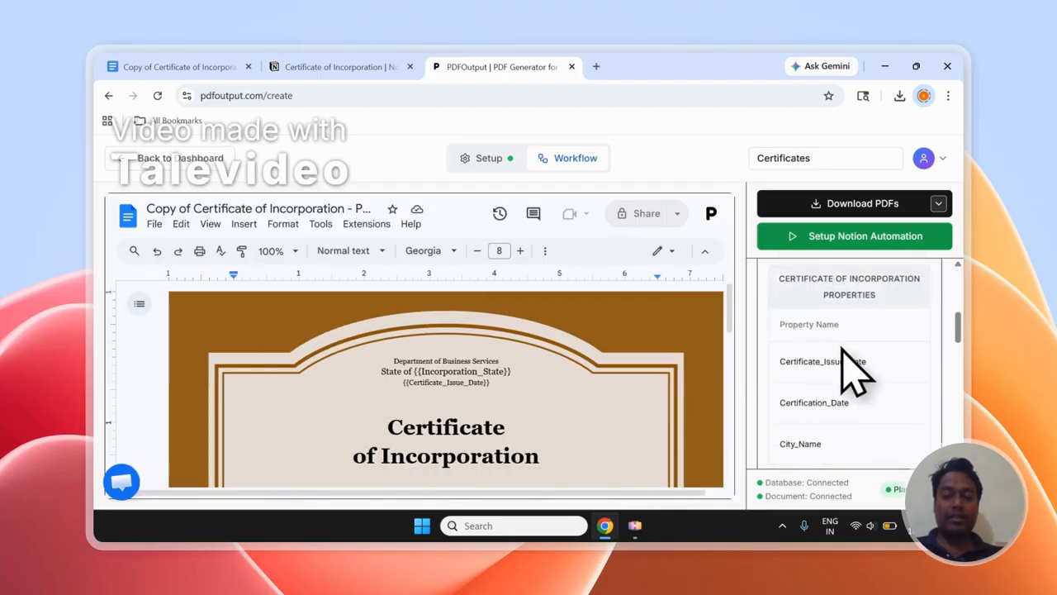
- Examine the placeholder tags in the certificate template, such as {{Incorporation_State}} and {{Certificate_Issue_Date}}, along with the mapping instructions
scroll(538, 349, "down", 3)
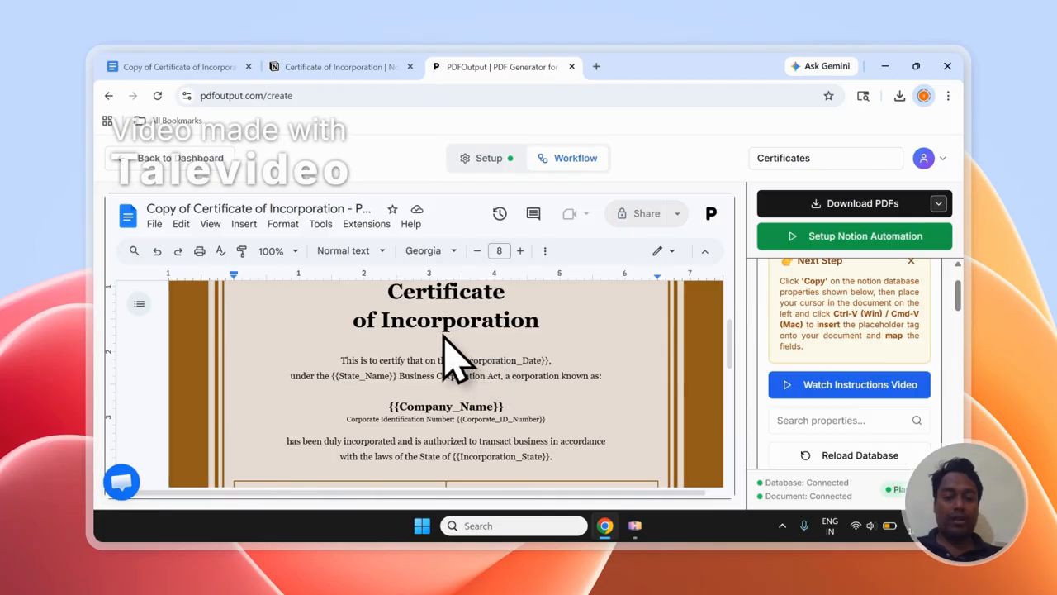
scroll(457, 401, "up", 3)
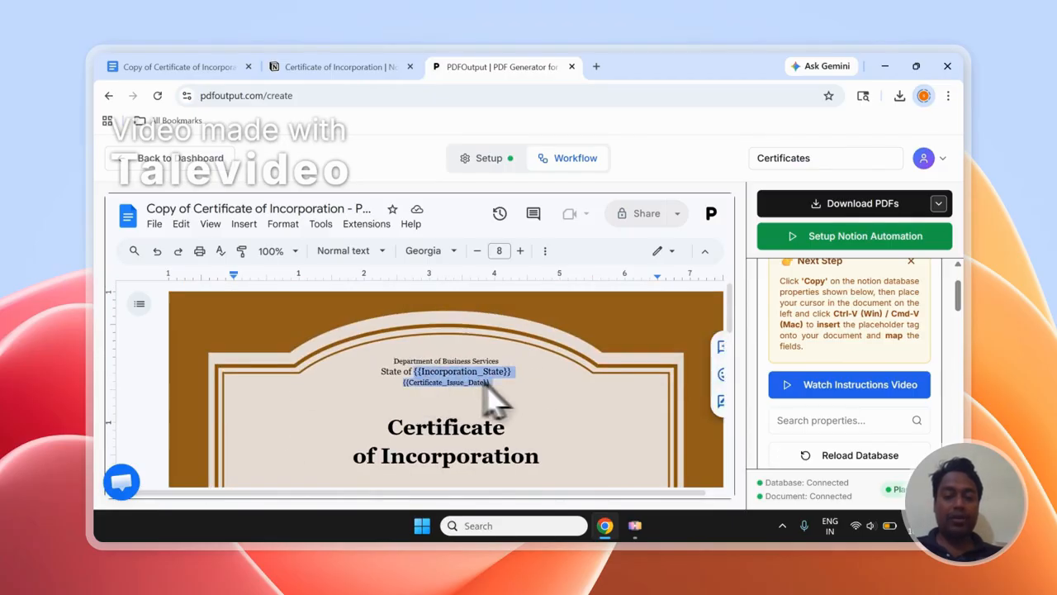
left_click(444, 382)
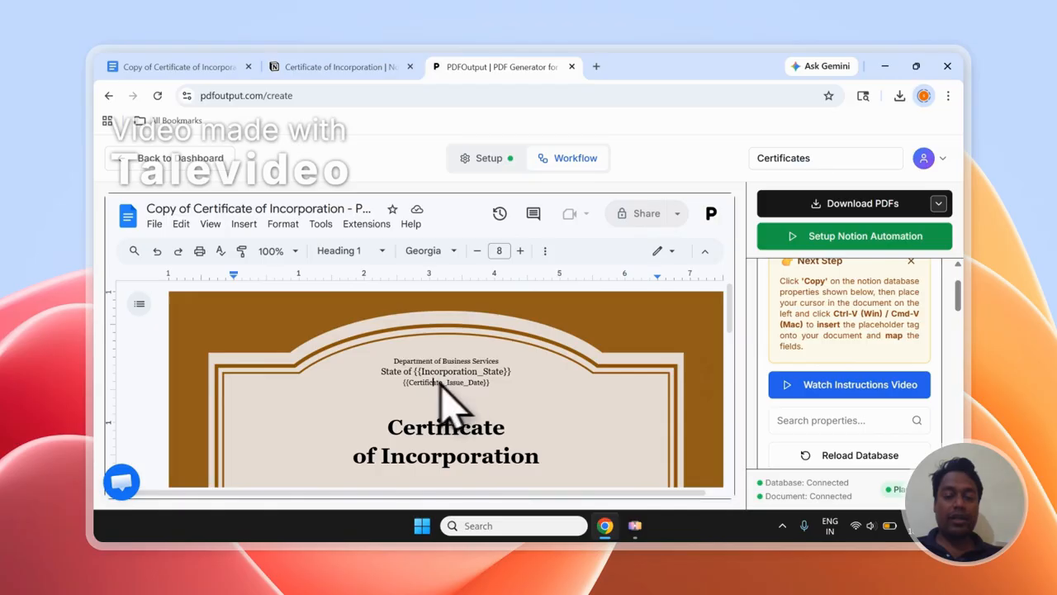
scroll(496, 400, "down", 3)
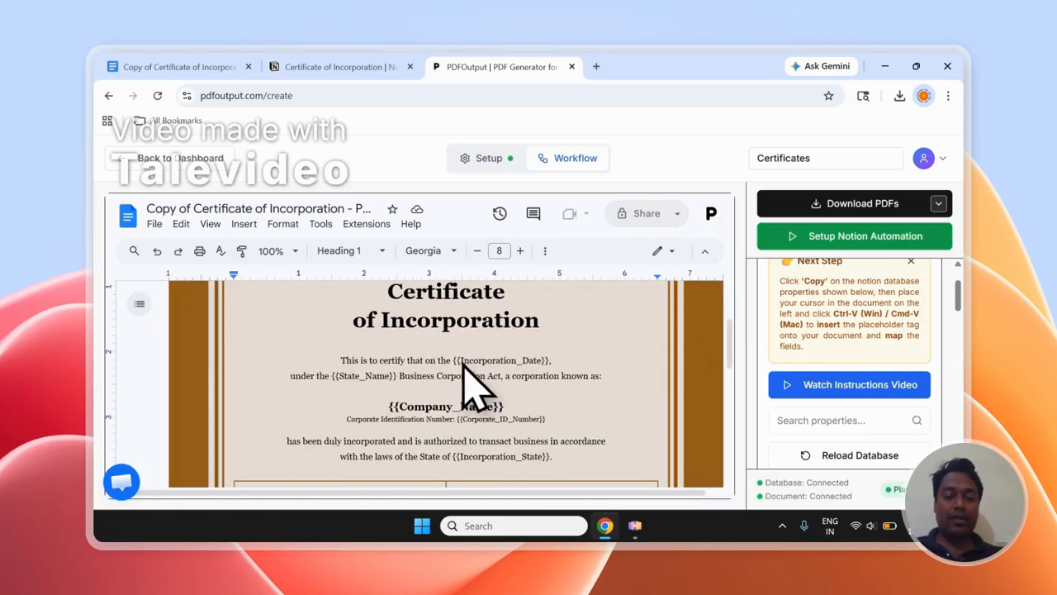
scroll(420, 362, "down", 2)
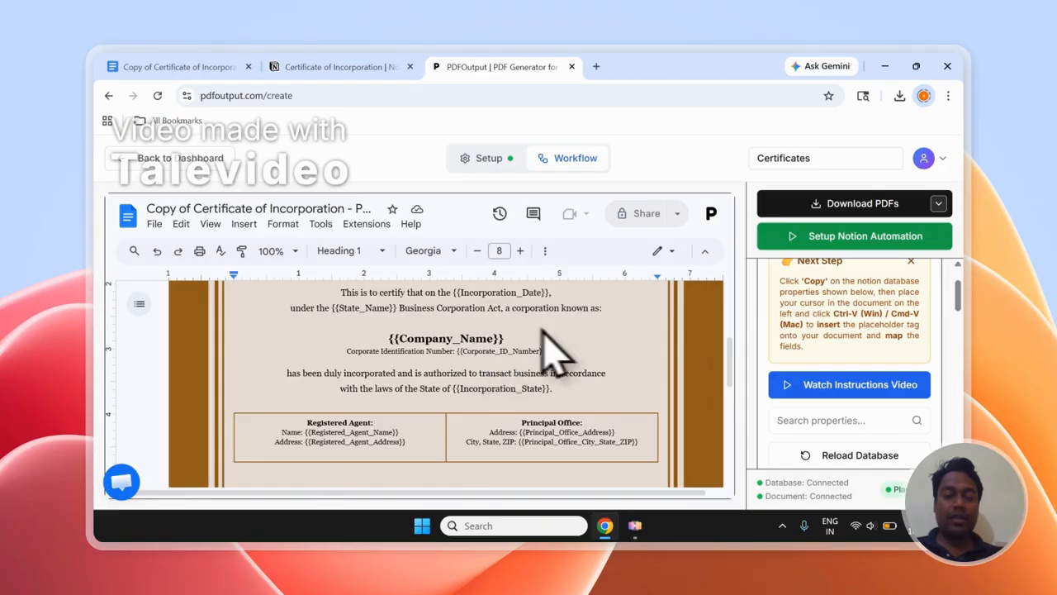
scroll(562, 345, "up", 5)
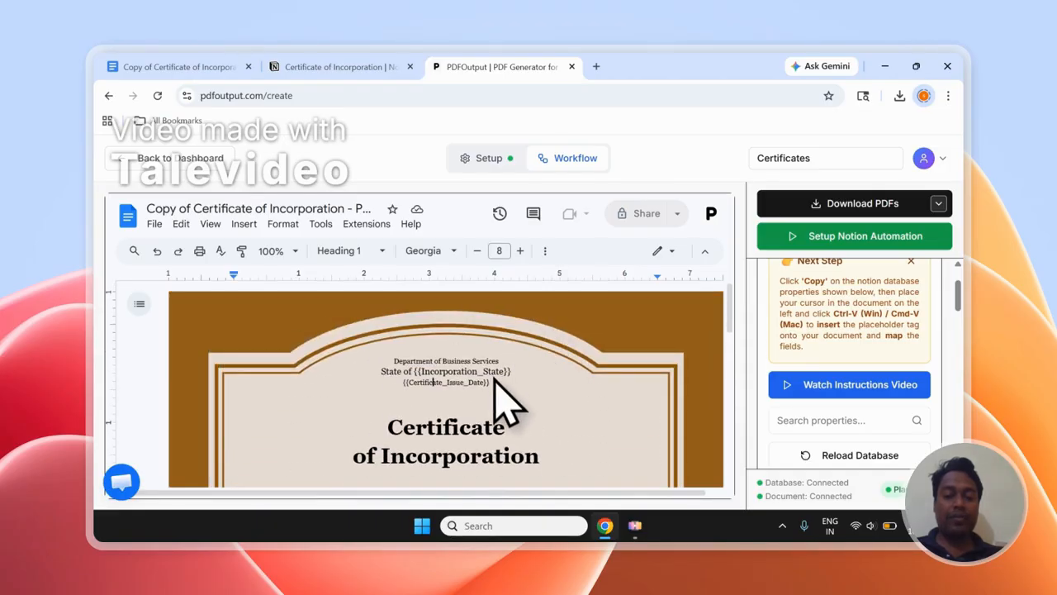
scroll(916, 356, "up", 2)
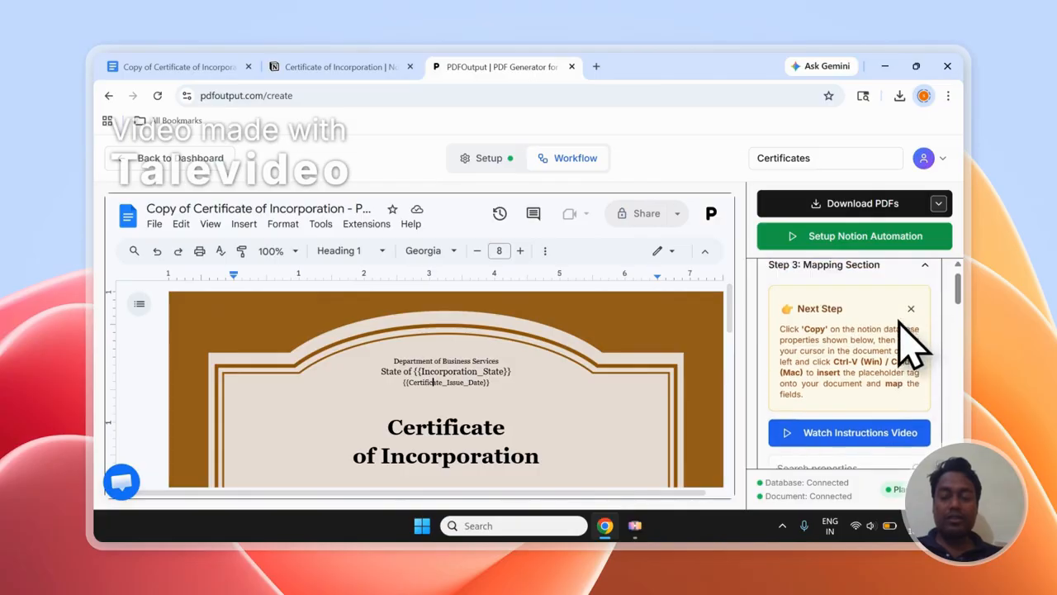
scroll(459, 411, "down", 4)
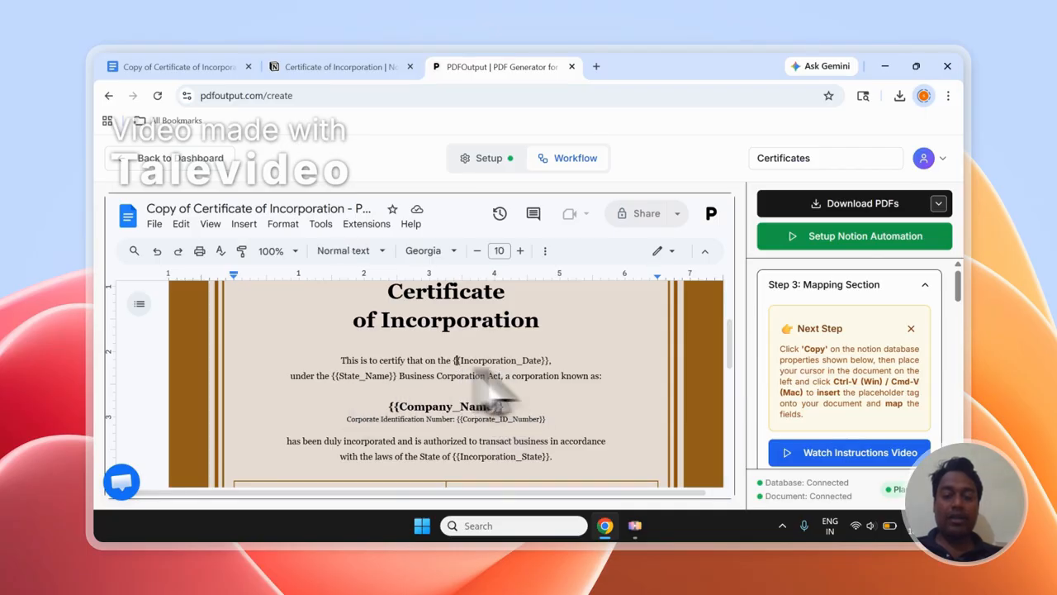
- Filter the database properties in the mapping section by "Incorpora" and locate the Incorporation_Date property
scroll(814, 347, "down", 5)
left_click(821, 291)
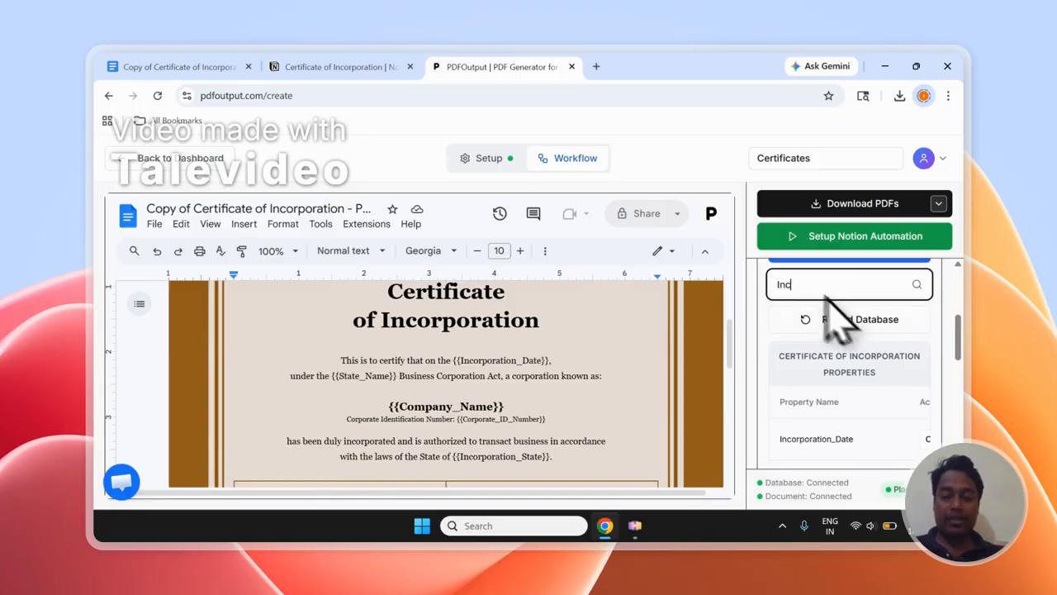
scroll(867, 397, "down", 2)
scroll(834, 380, "down", 5)
scroll(838, 388, "up", 1)
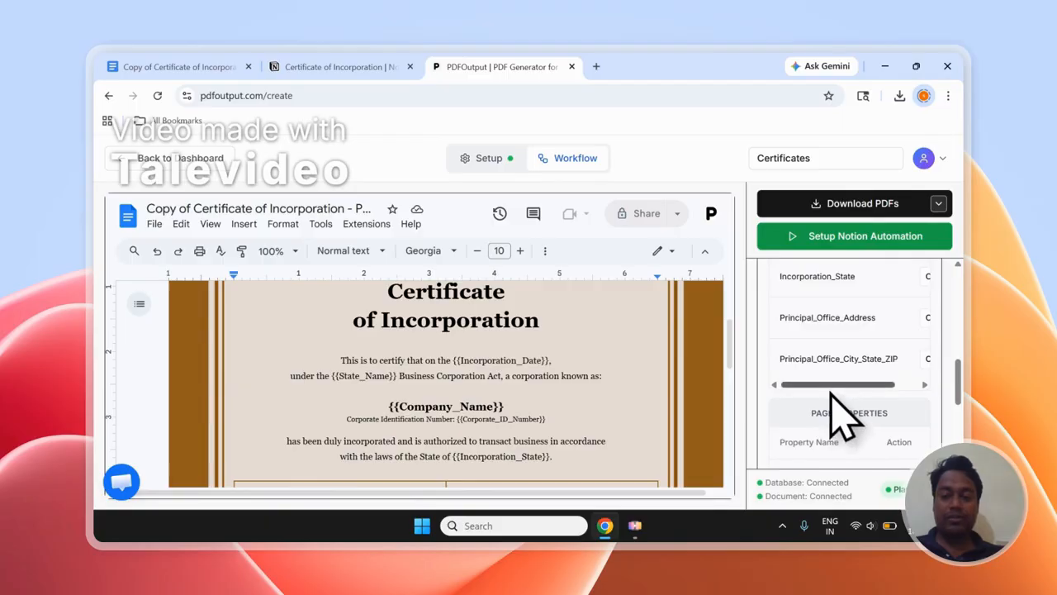
scroll(838, 396, "up", 5)
scroll(843, 397, "down", 2)
scroll(826, 413, "up", 2)
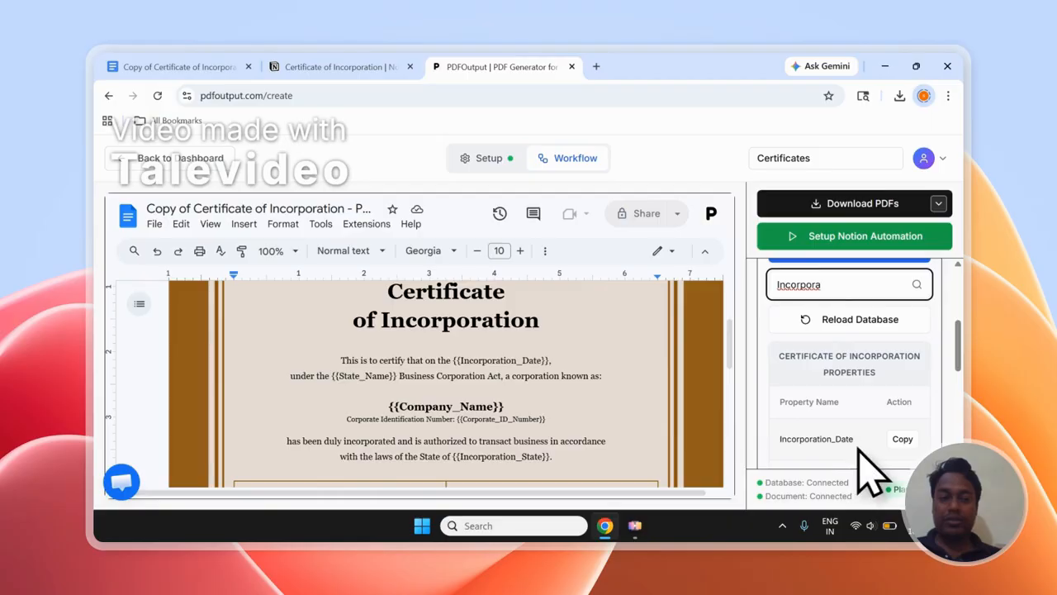
- Replace the {{Incorporation_Date}} tag after "This is to certify that on the" with the placeholder copied from the Incorporation_Date property
left_click(547, 359)
left_click(551, 362)
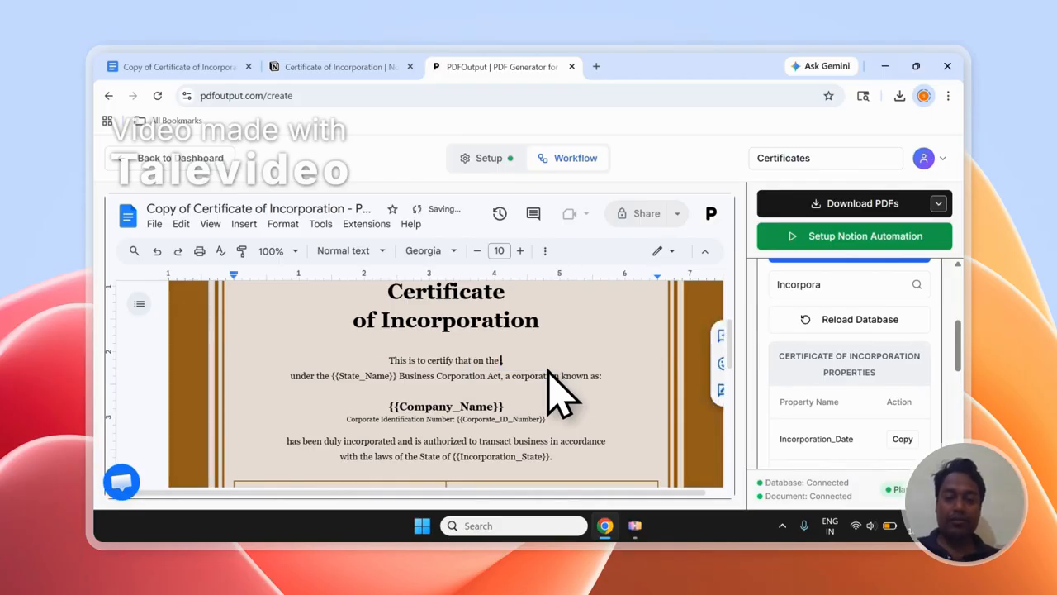
left_click(912, 441)
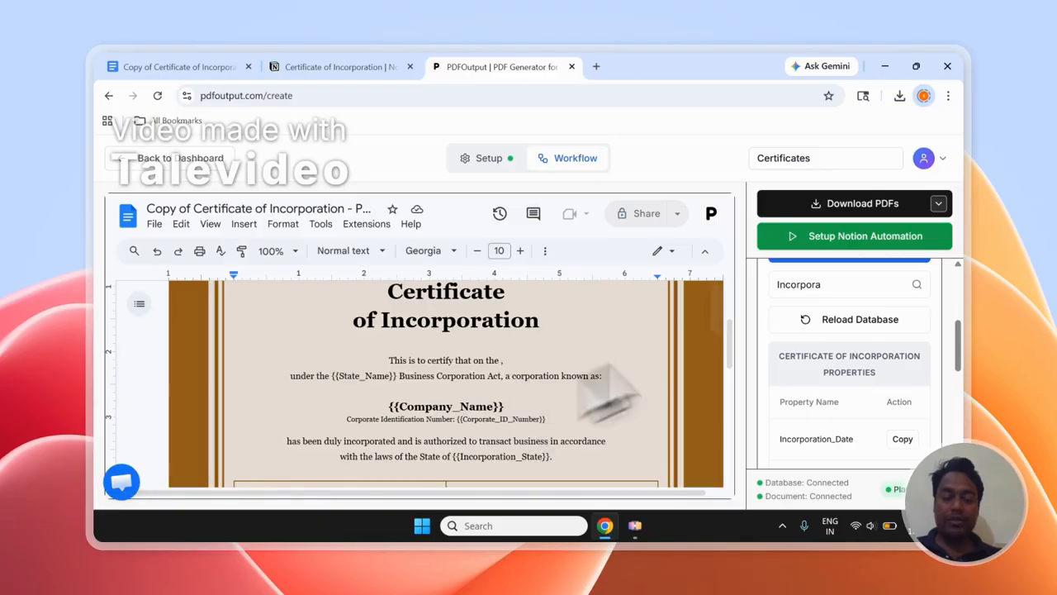
key("ctrl+v")
- Highlight the paste shortcut in the Next Step instructions and the {{Incorporation_Date}} tag in the certificate
scroll(839, 389, "up", 2)
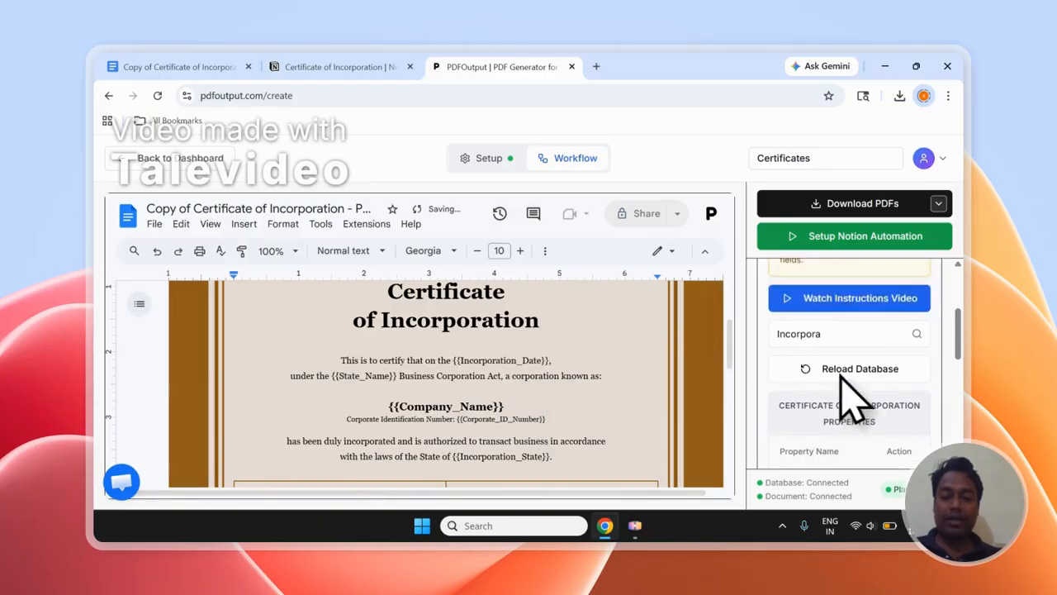
left_click_drag(835, 313, 805, 325)
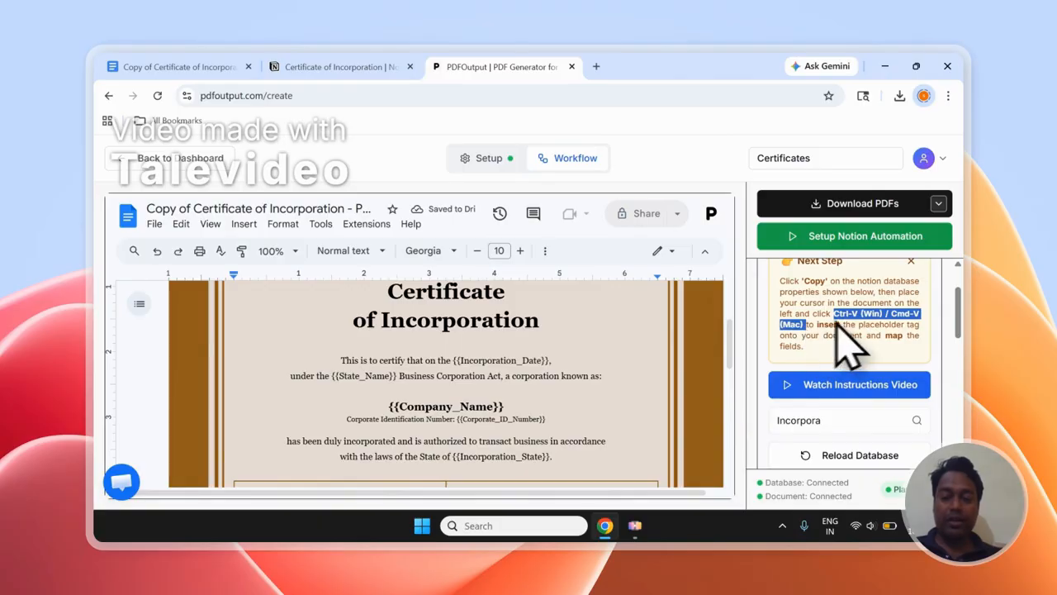
left_click(476, 361)
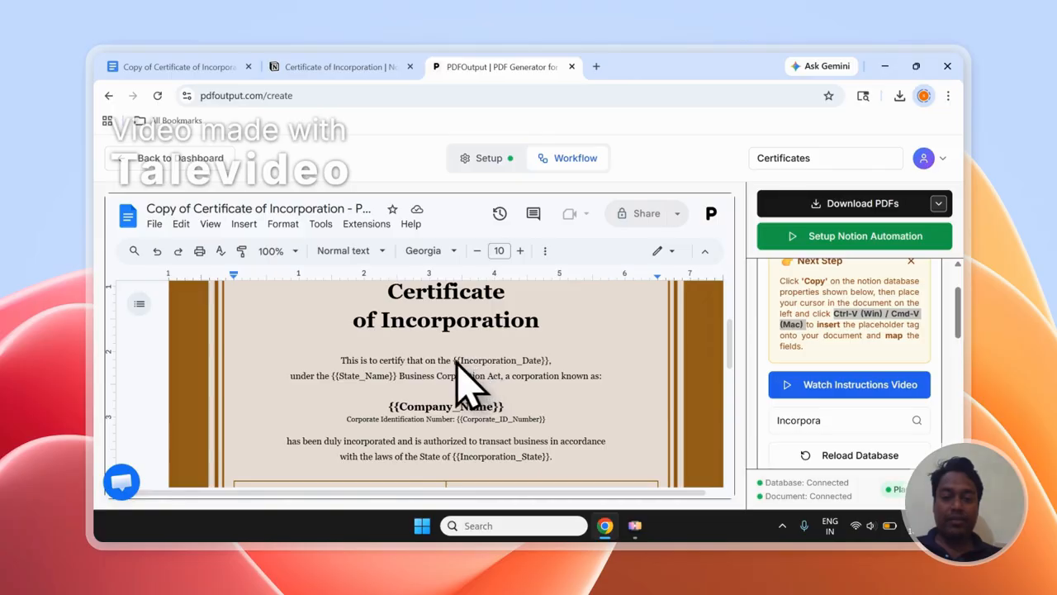
left_click_drag(464, 363, 541, 370)
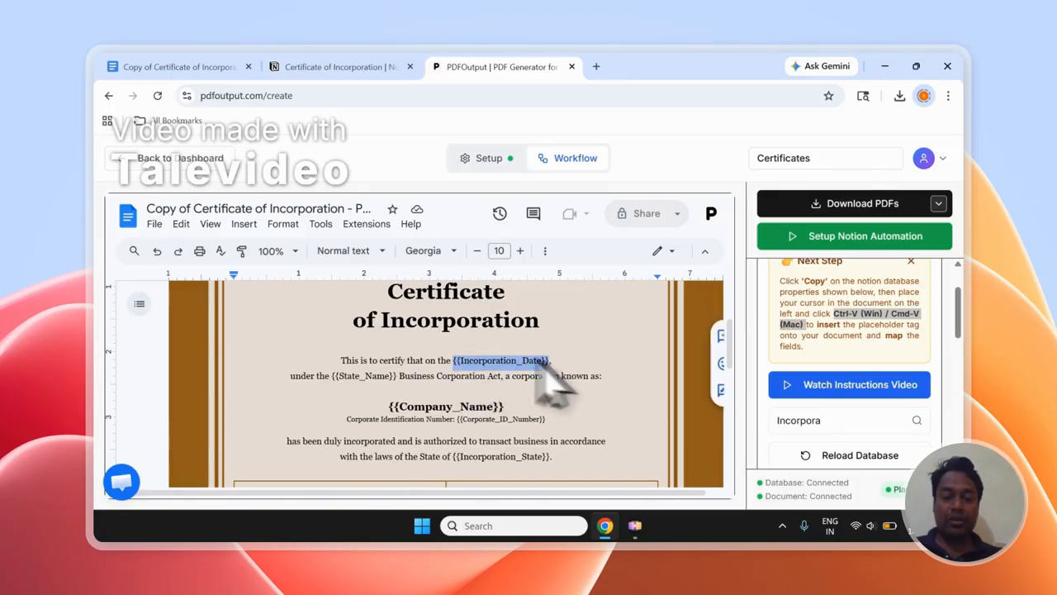
- Filter the mapping properties by "State_Name" and copy the placeholder tag of the State_Name property
double_click(839, 424)
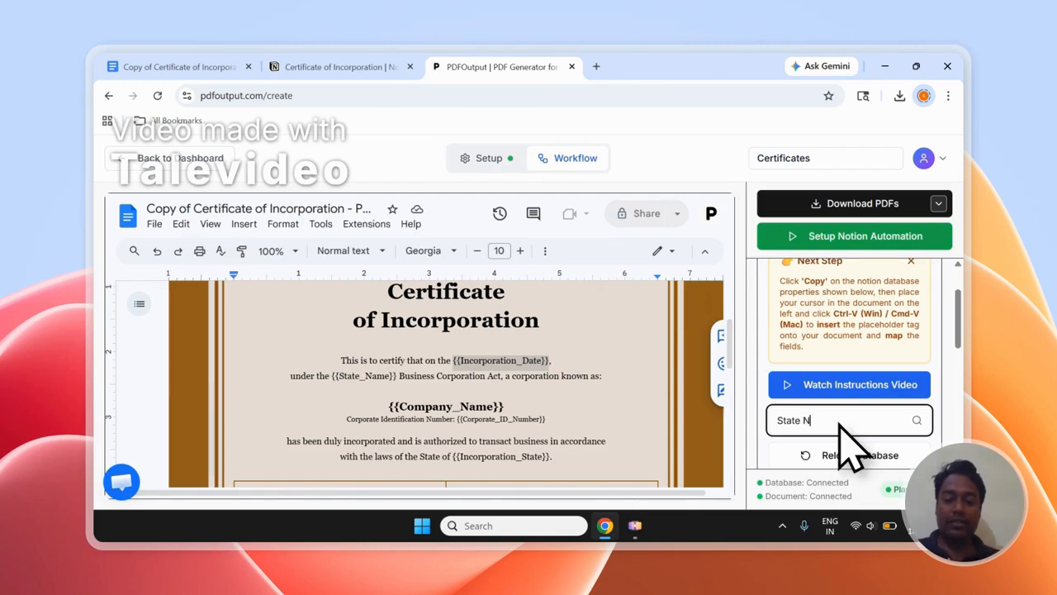
scroll(859, 433, "down", 5)
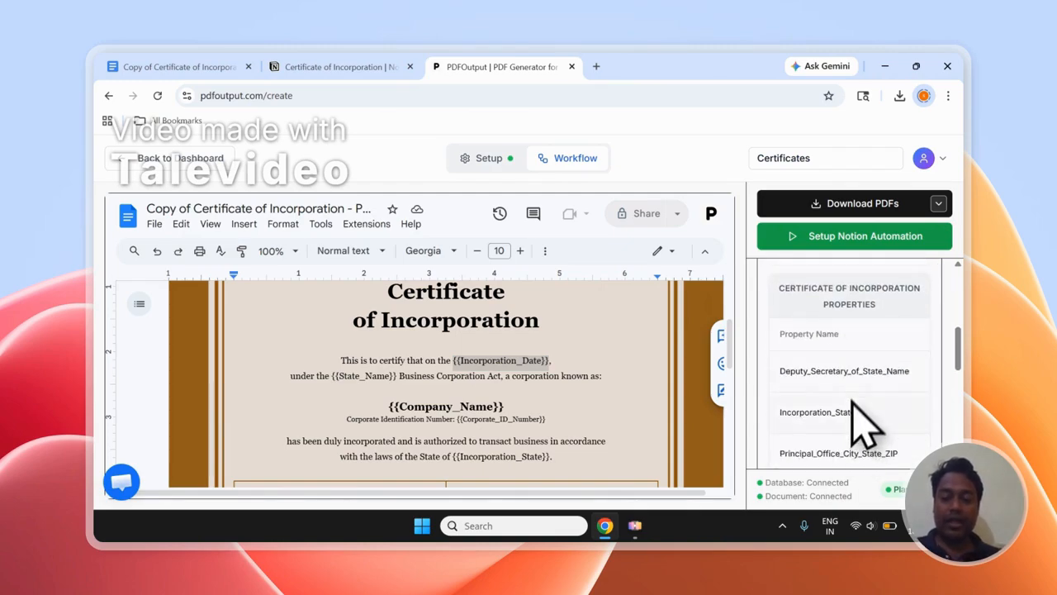
scroll(834, 421, "up", 5)
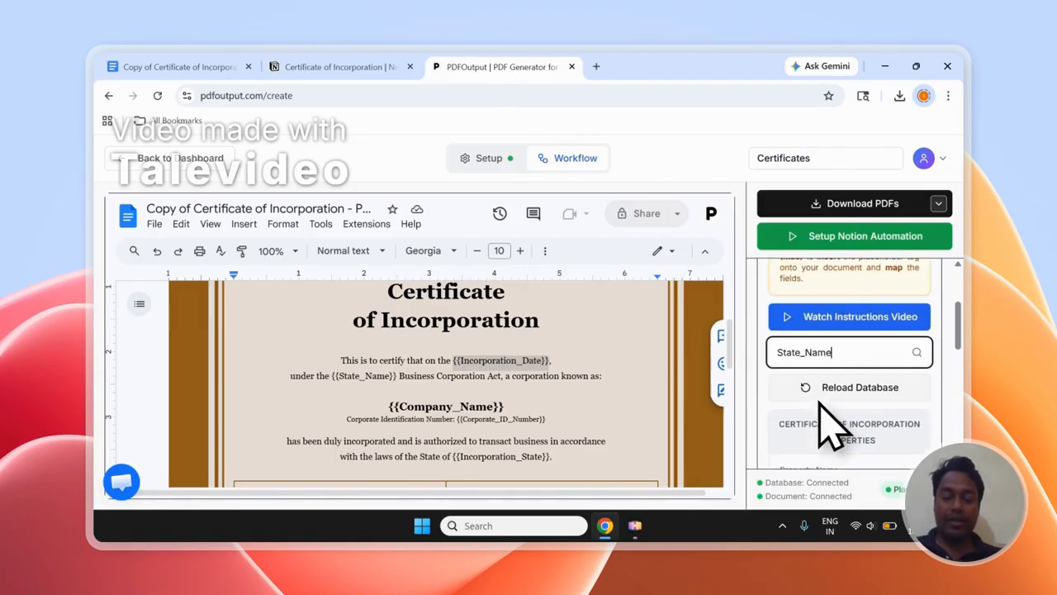
scroll(830, 425, "down", 3)
scroll(850, 406, "down", 2)
left_click_drag(835, 355, 854, 351)
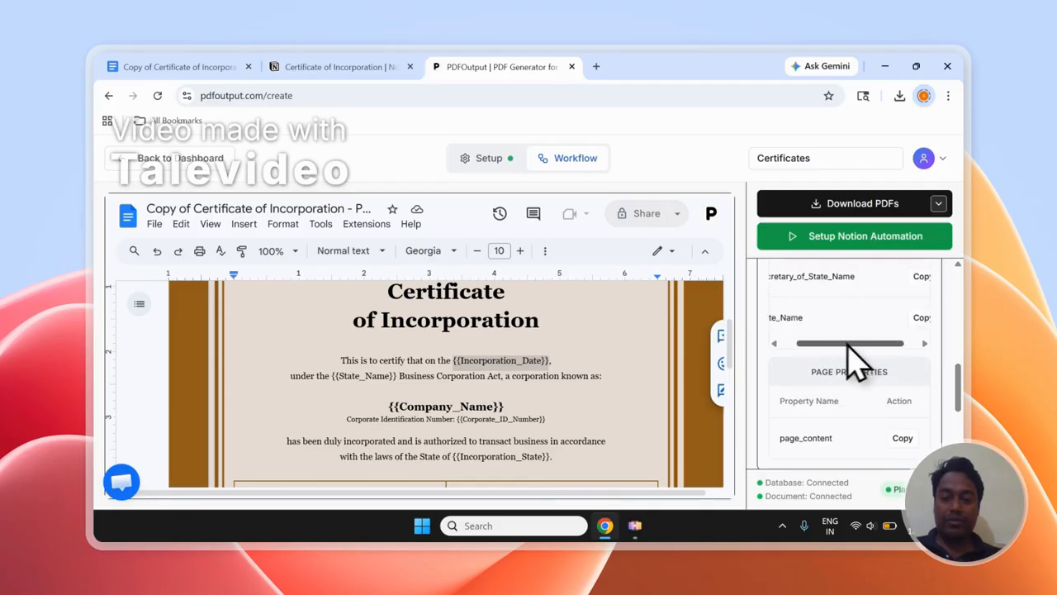
left_click(917, 320)
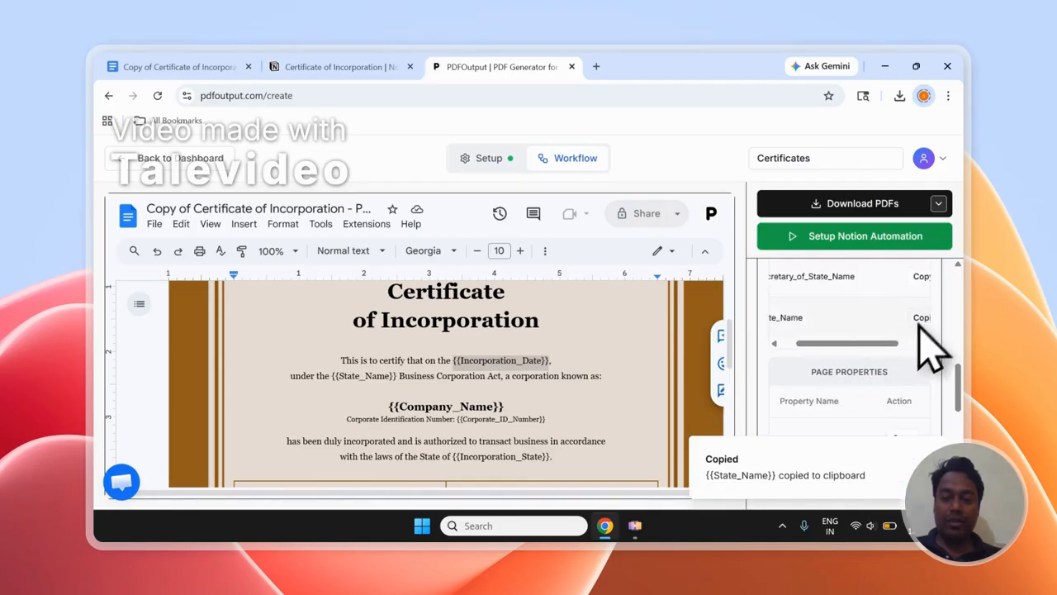
- Replace the {{State_Name}} tag before "Business Corporation Act" with the copied State_Name placeholder
left_click(394, 387)
left_click(394, 377)
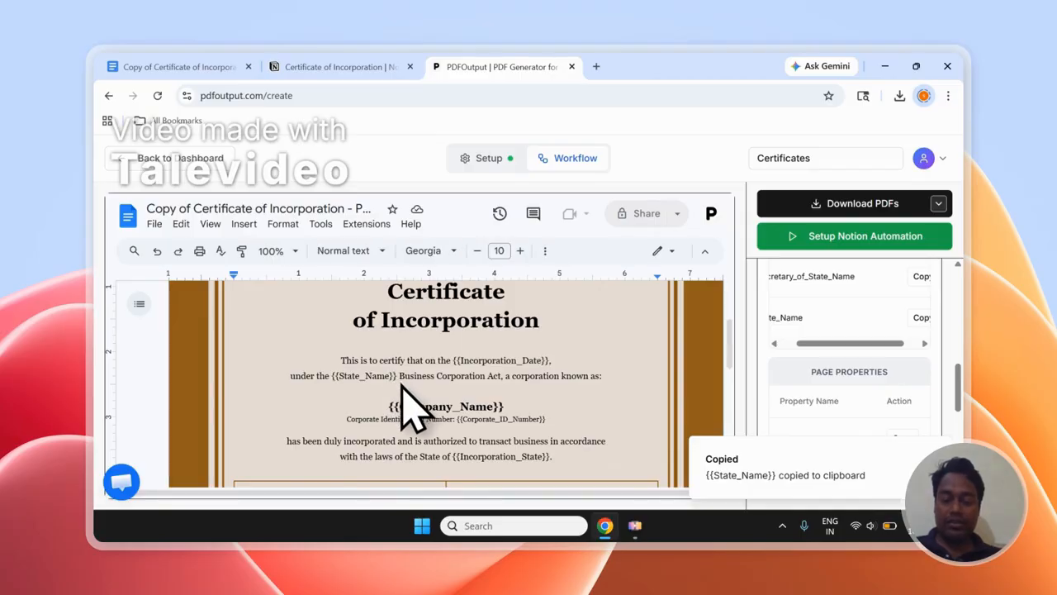
key("BackSpace")
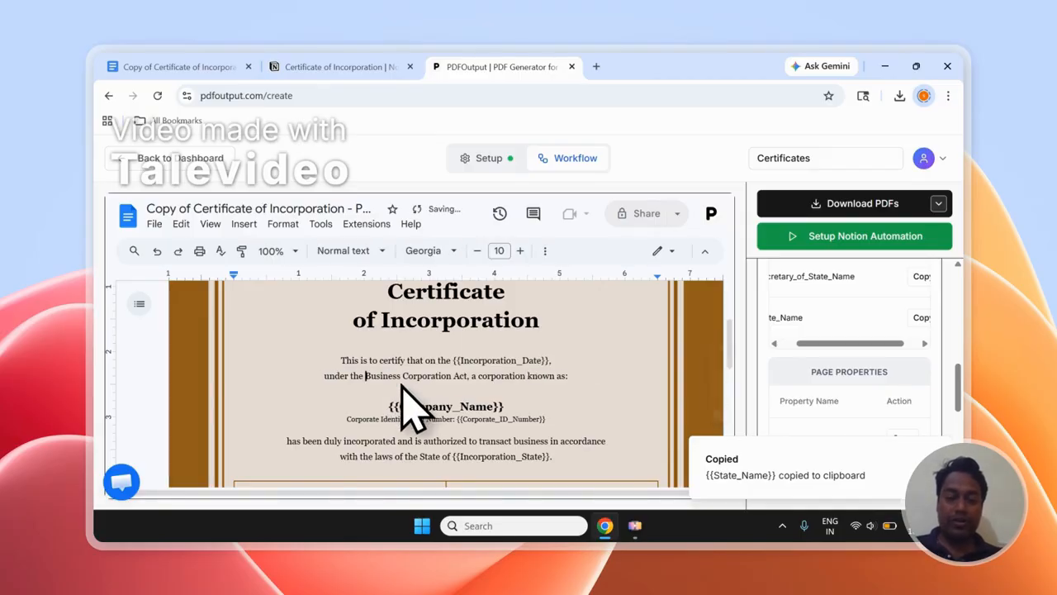
key("ctrl+v")
left_click(450, 360)
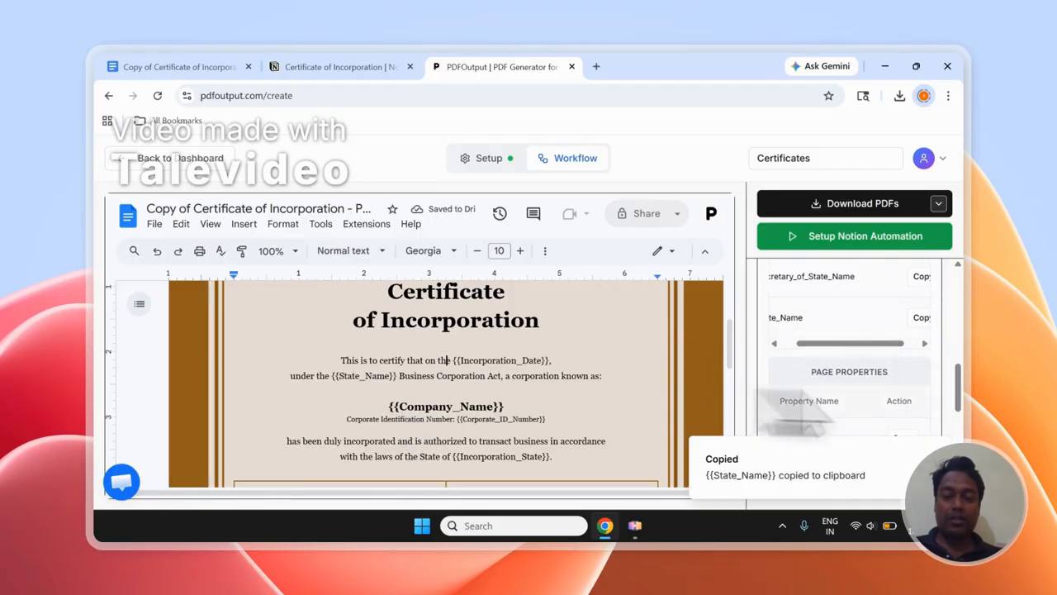
- Review the filtered property list and the remaining placeholder tags in the certificate, down to the Secretary of State signature table
scroll(942, 398, "up", 1)
scroll(909, 410, "left", 2)
scroll(868, 406, "down", 3)
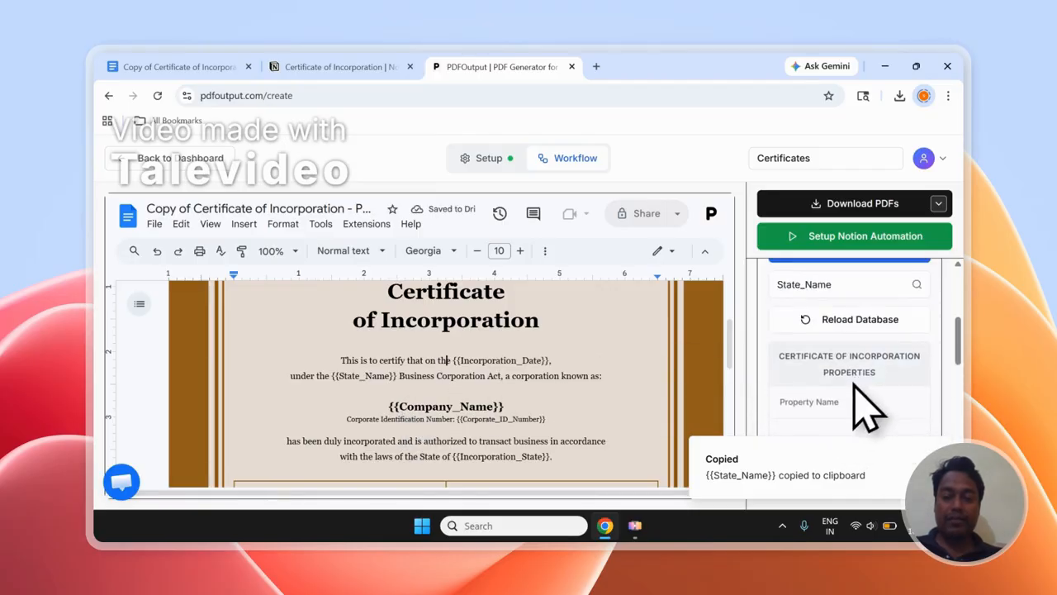
scroll(366, 389, "down", 8)
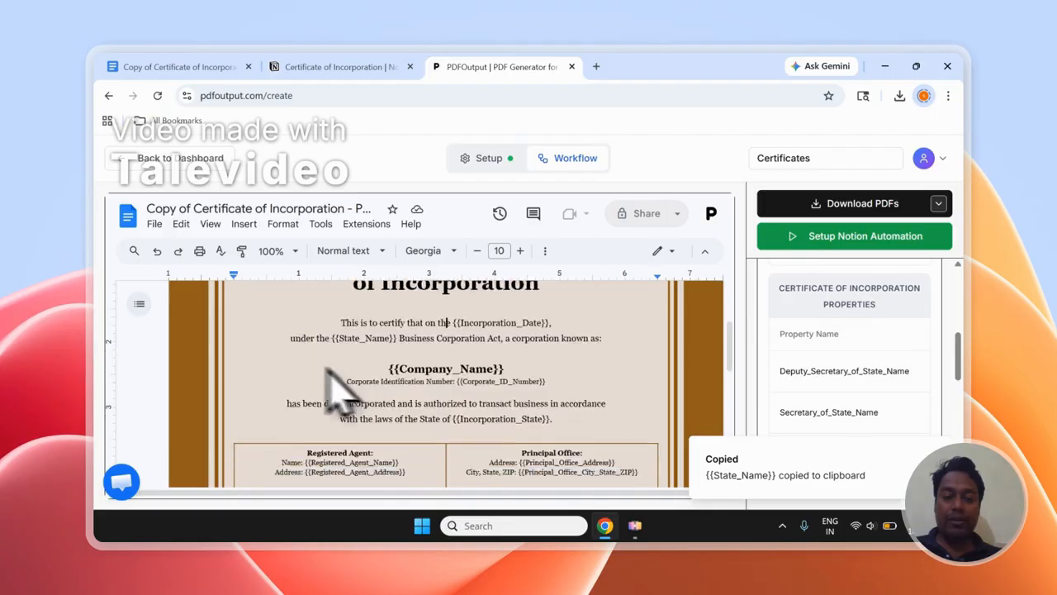
scroll(366, 389, "up", 3)
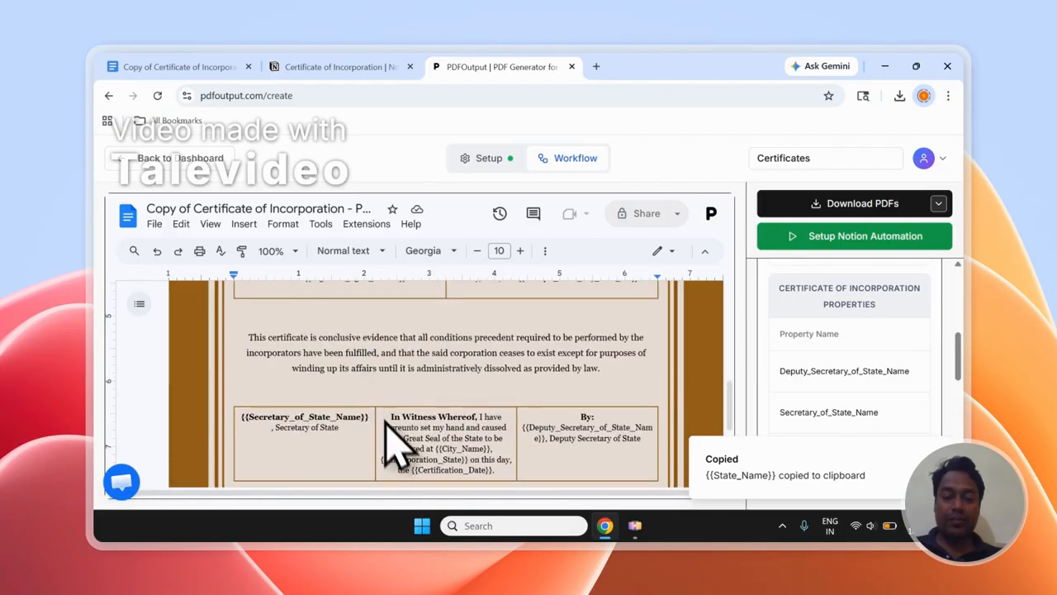
scroll(395, 438, "up", 8)
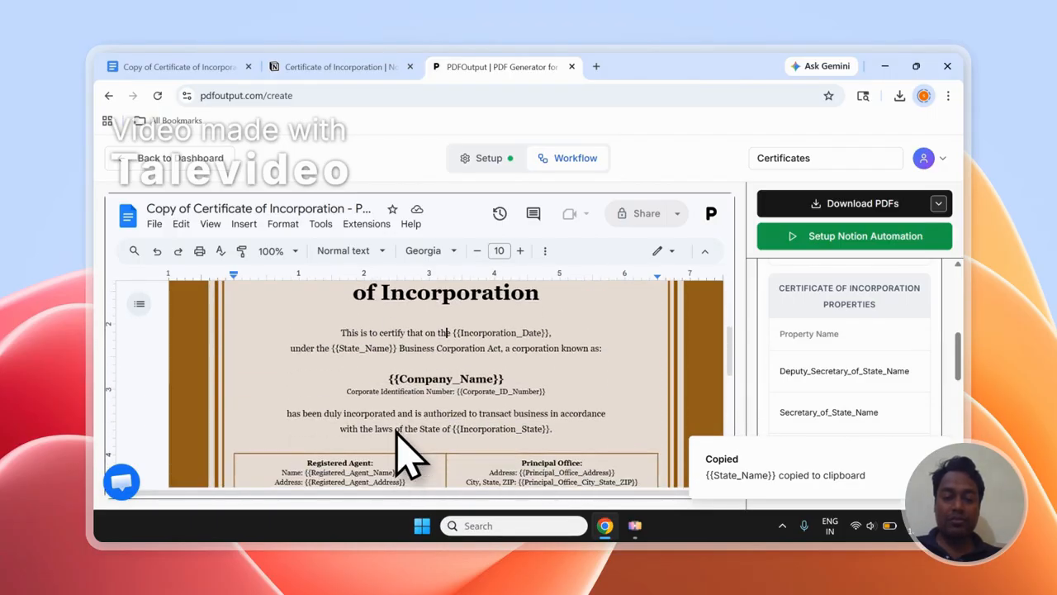
scroll(405, 450, "down", 4)
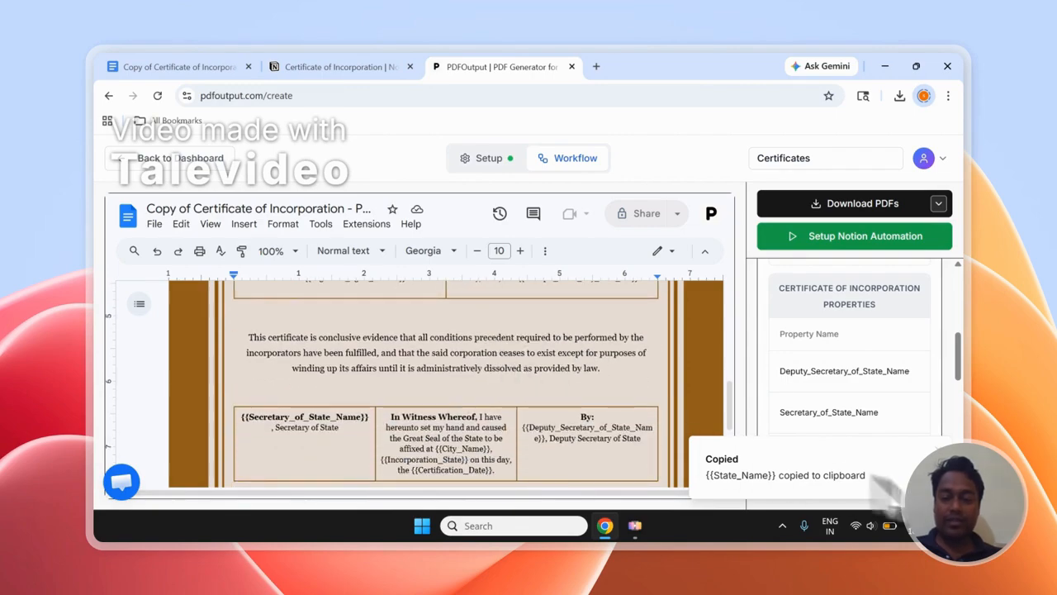
- Check the columns of the Notion database and set the PDF file name to the Company_Name column
scroll(855, 347, "down", 2)
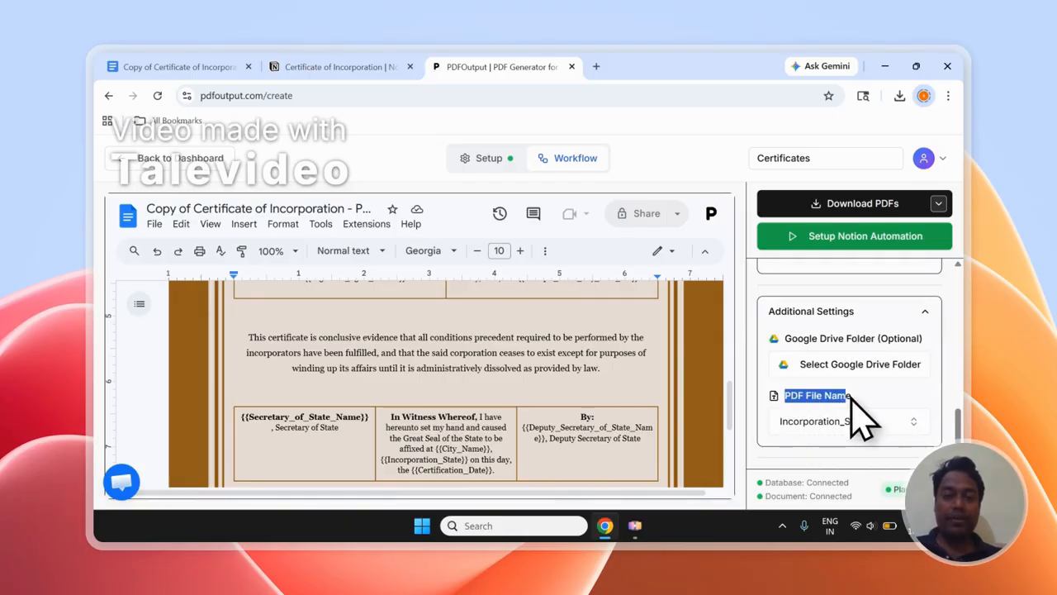
left_click(372, 66)
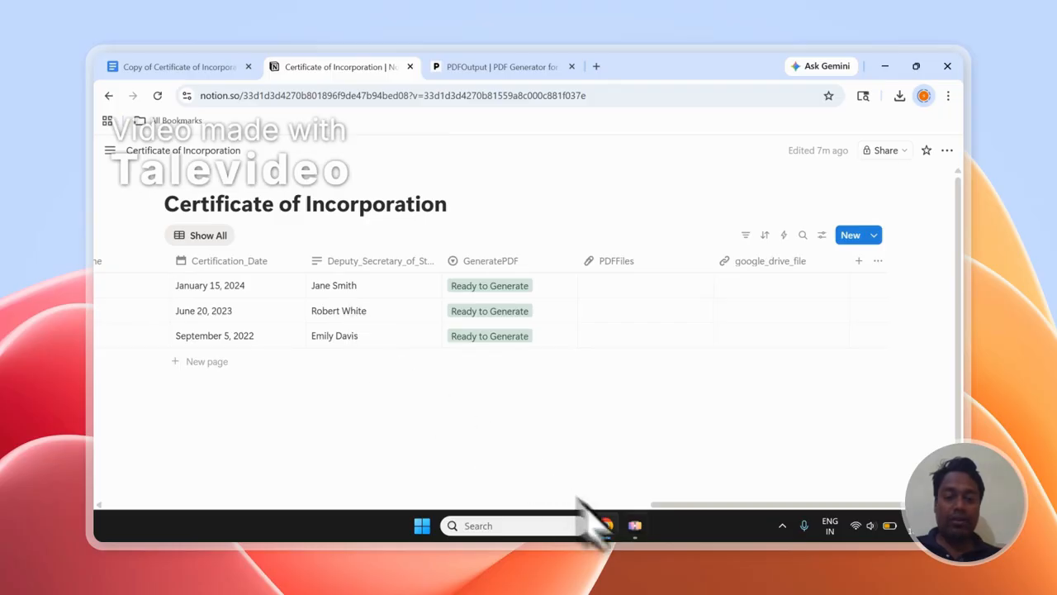
left_click_drag(667, 504, 134, 496)
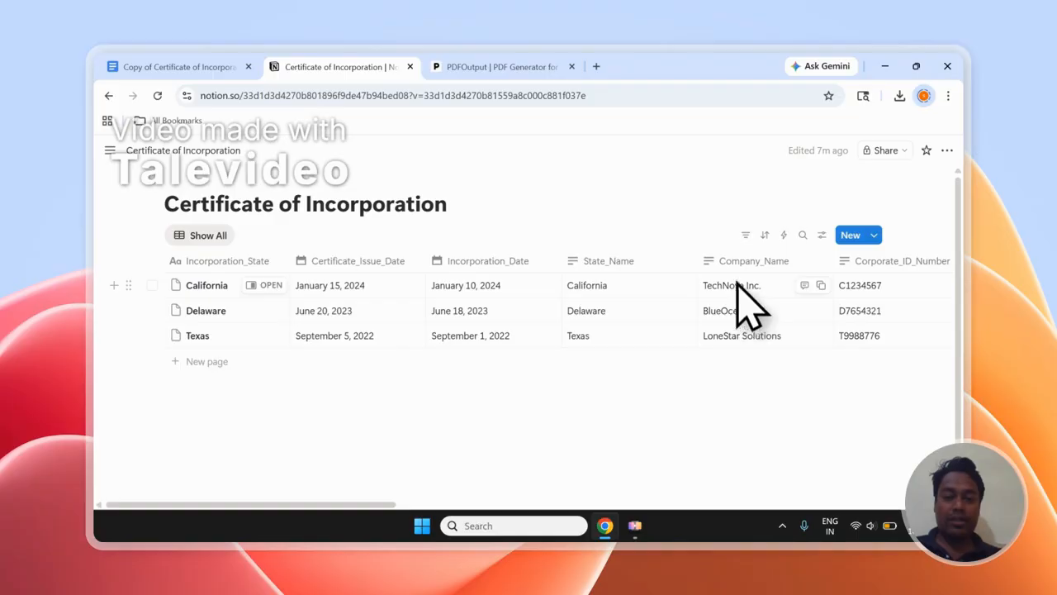
left_click(537, 67)
left_click(818, 423)
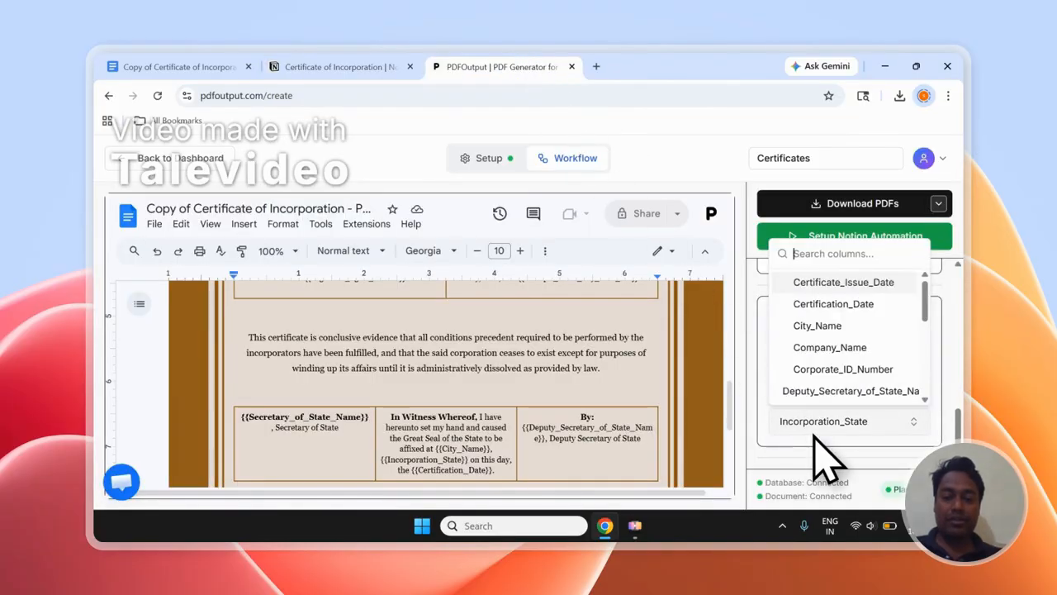
type("Compna")
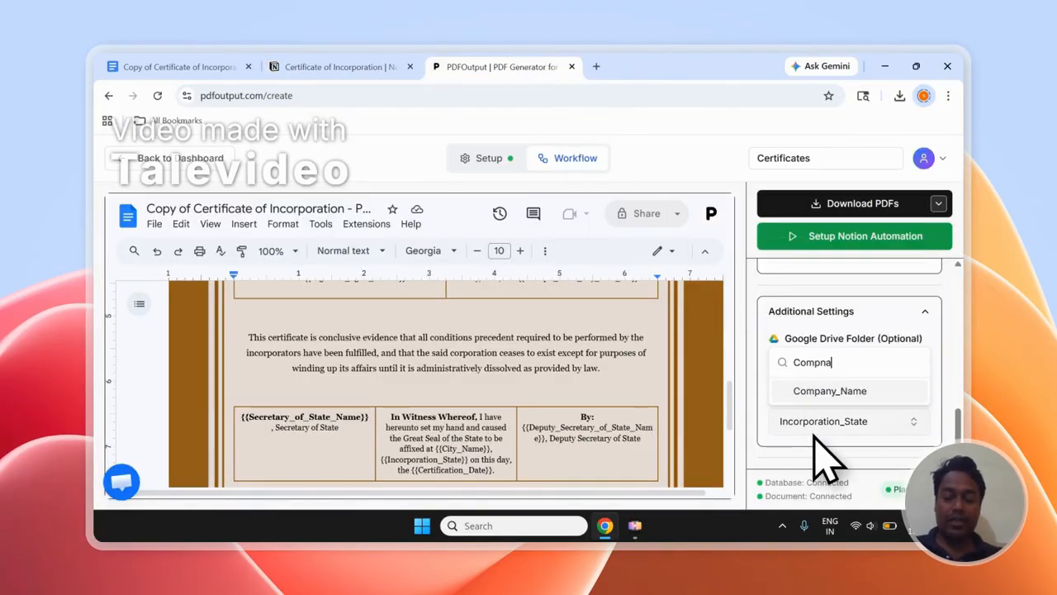
left_click(825, 391)
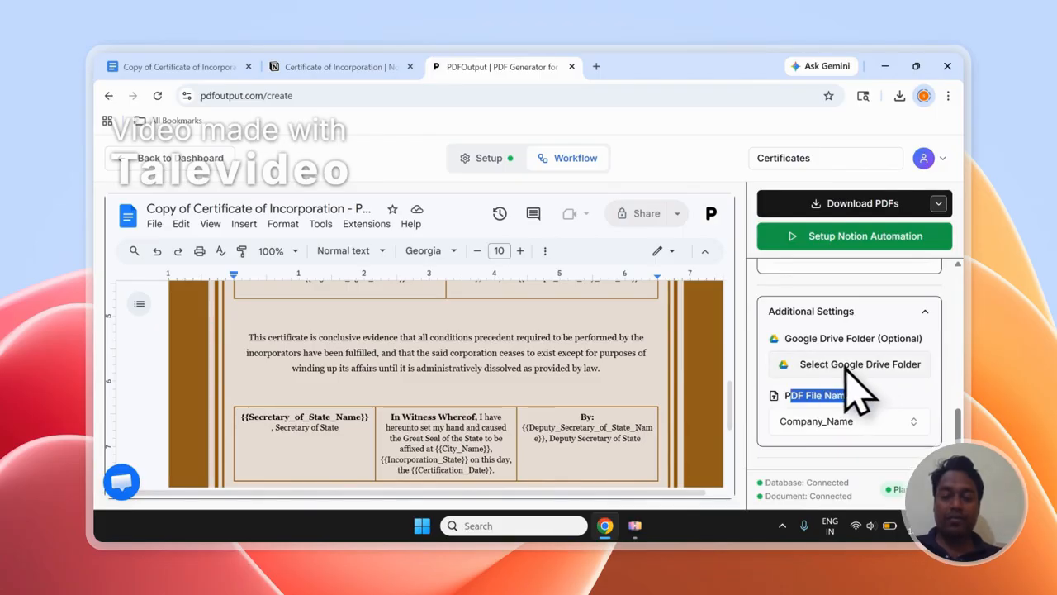
- Examine the available PDF download options and the Certificate of Incorporation records in Notion
scroll(850, 388, "up", 10)
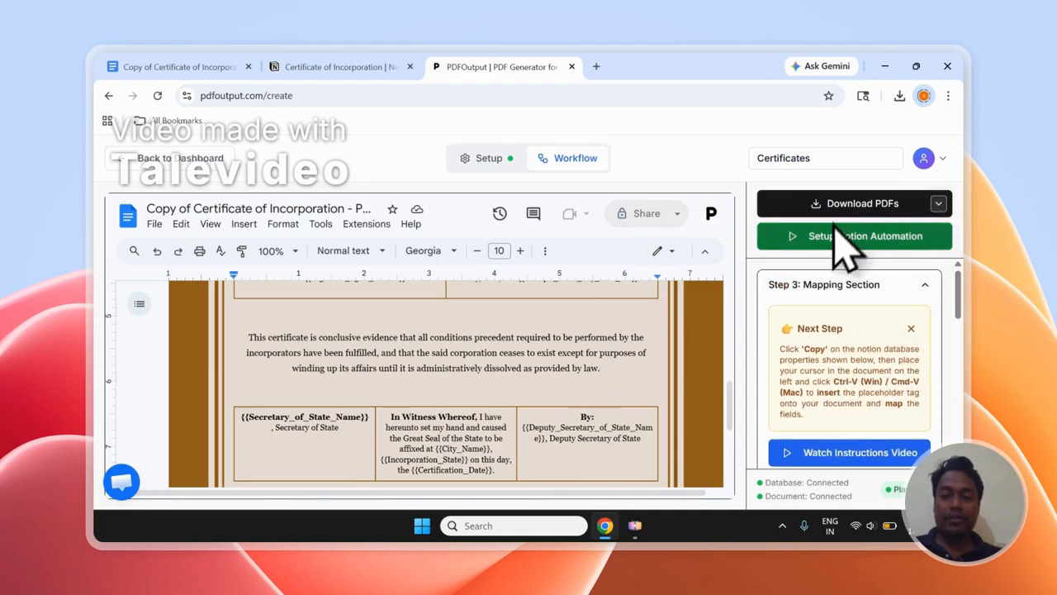
left_click(939, 205)
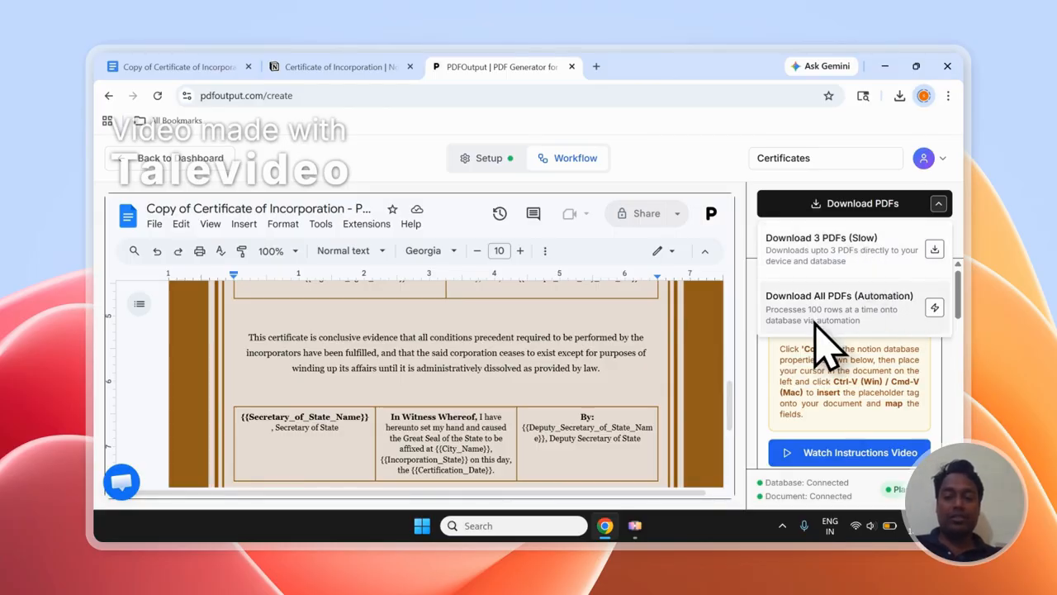
left_click(293, 64)
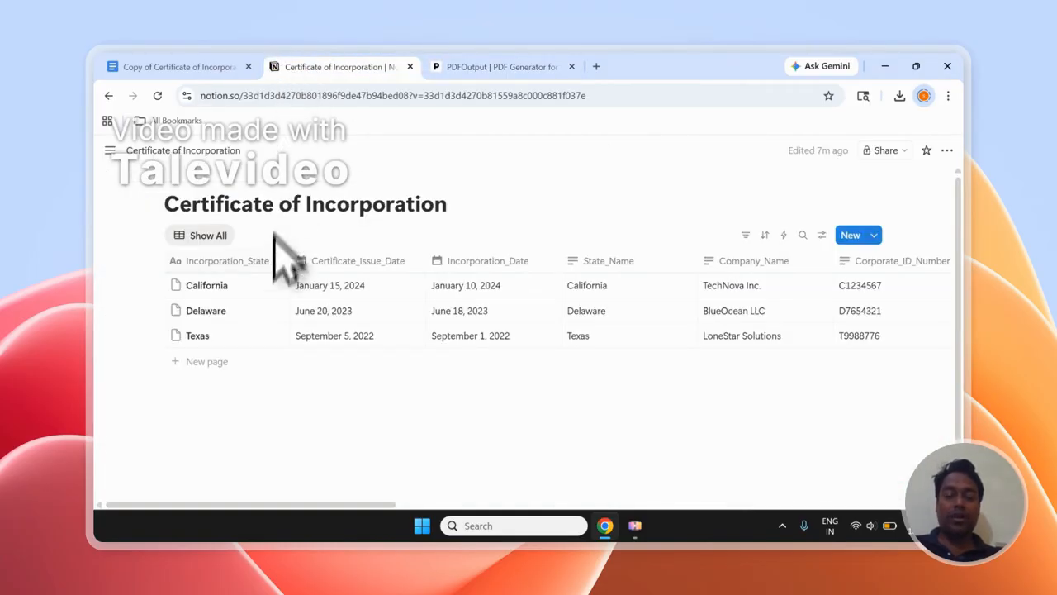
left_click(484, 66)
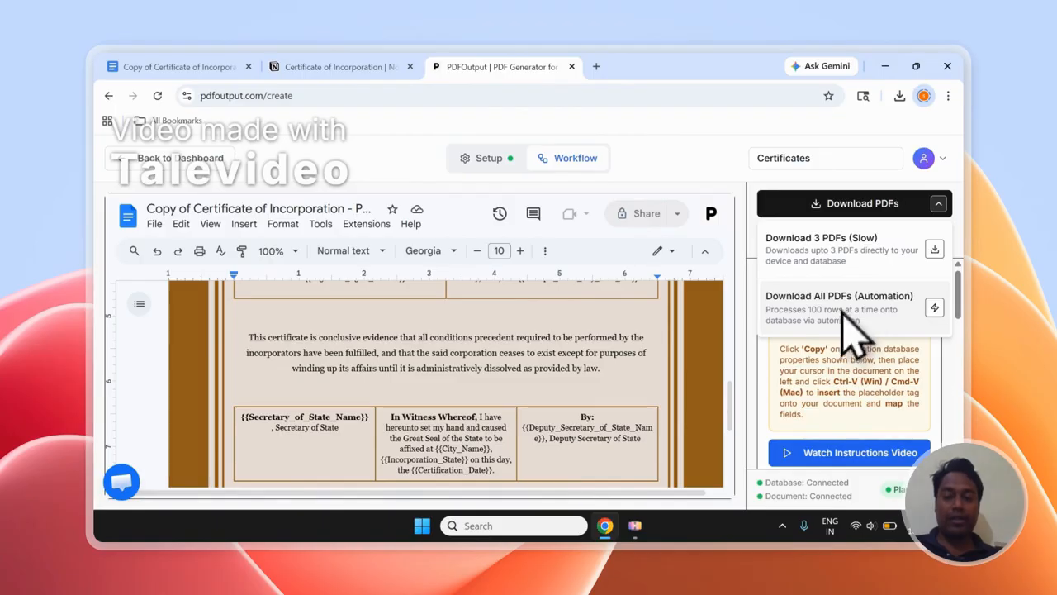
left_click(939, 203)
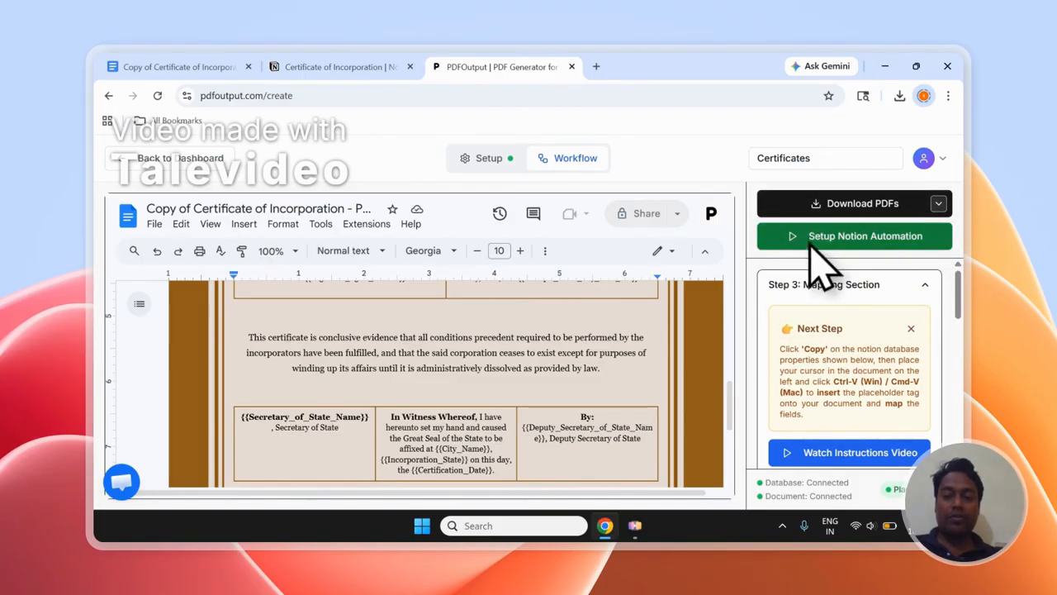
- Set up the Notion automation for the certificates and check the PDF generation columns in the Notion database
left_click(866, 239)
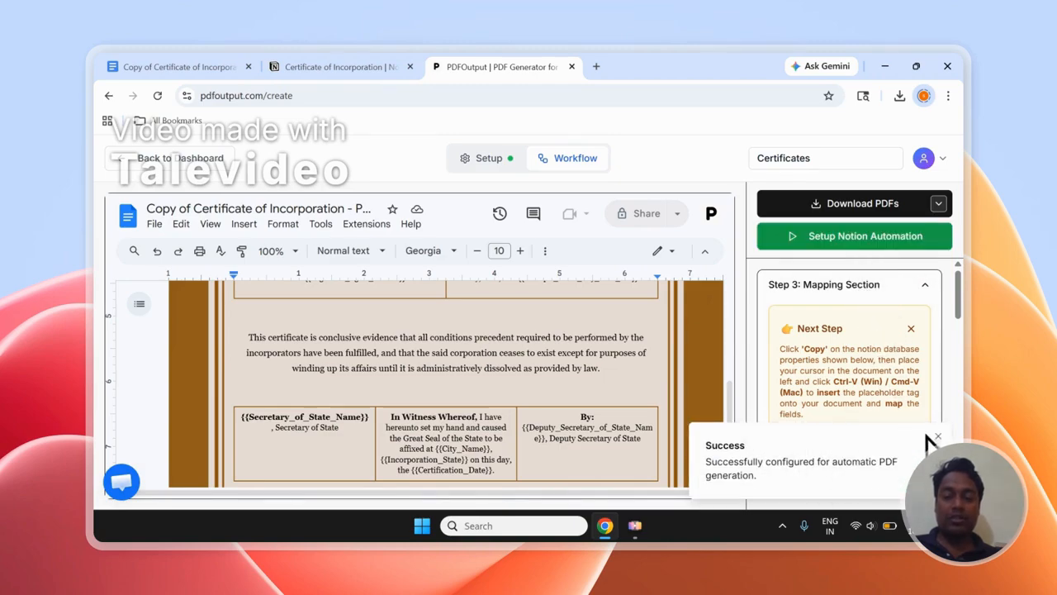
left_click(939, 437)
left_click(388, 67)
scroll(360, 512, "right", 1)
left_click_drag(355, 505, 891, 507)
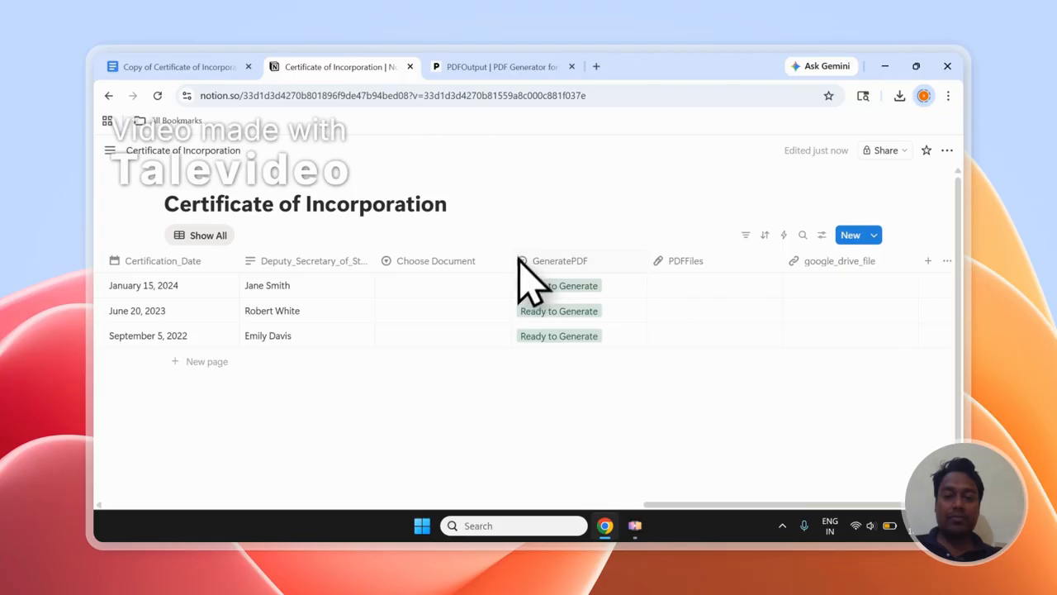
- Move the GeneratePDF column ahead of Choose Document and clear its value in all three certificate records
left_click_drag(540, 262, 434, 264)
left_click(475, 286)
key("Escape")
key("Delete")
key("Down")
key("Delete")
key("Down")
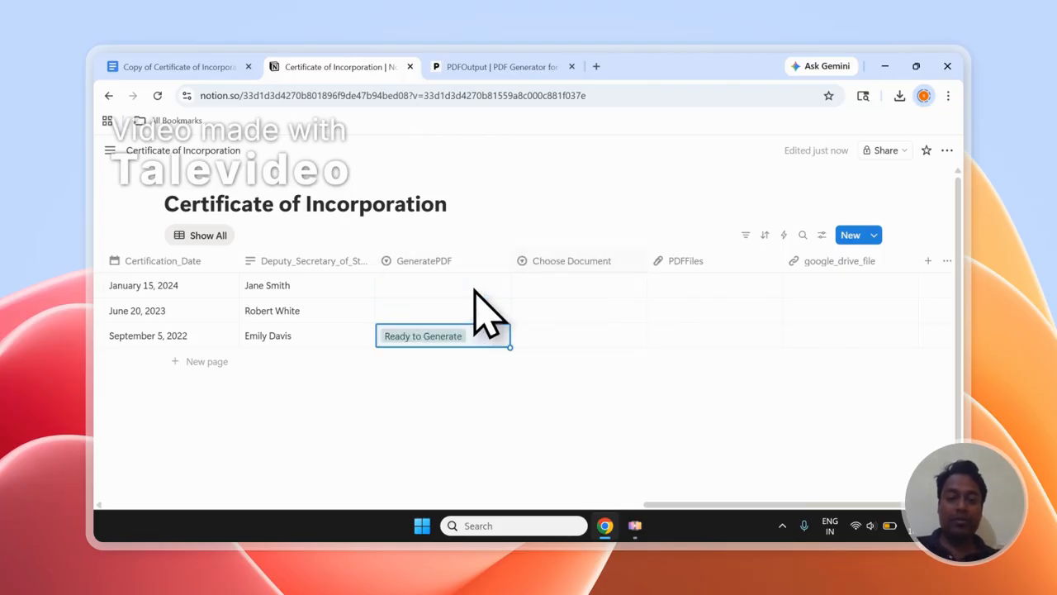
key("Delete")
key("Up")
key("Up")
- Set GeneratePDF to Ready to Generate for each of the three certificate records
left_click(475, 289)
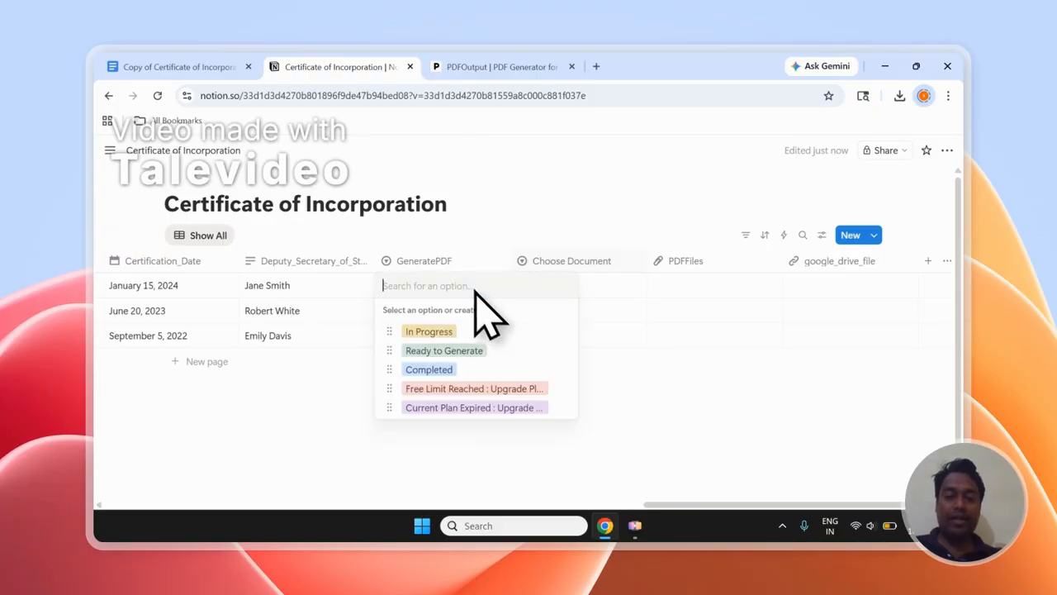
left_click(471, 357)
left_click(433, 310)
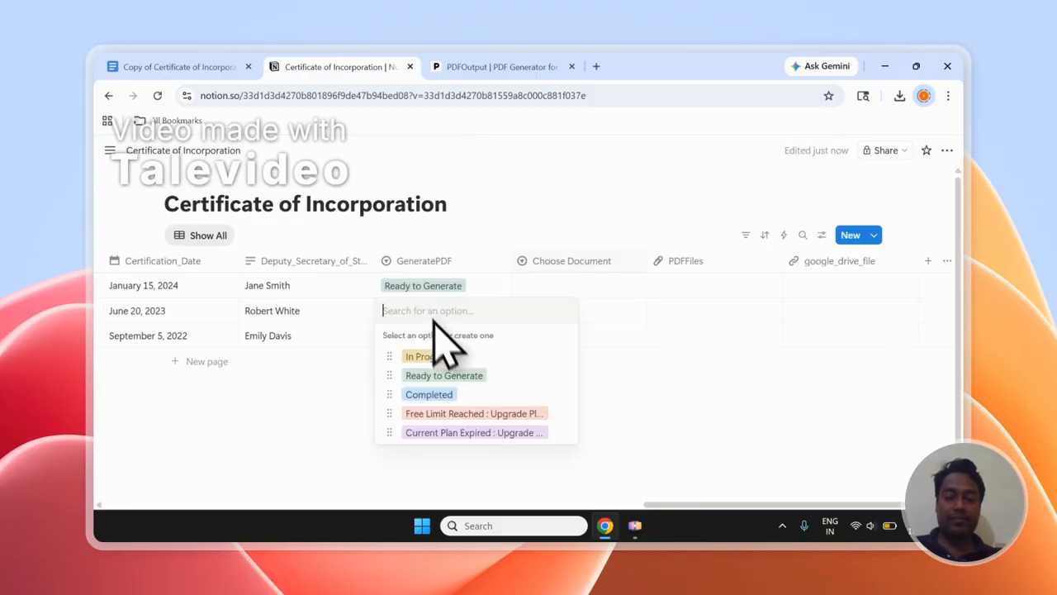
left_click(450, 374)
left_click(430, 342)
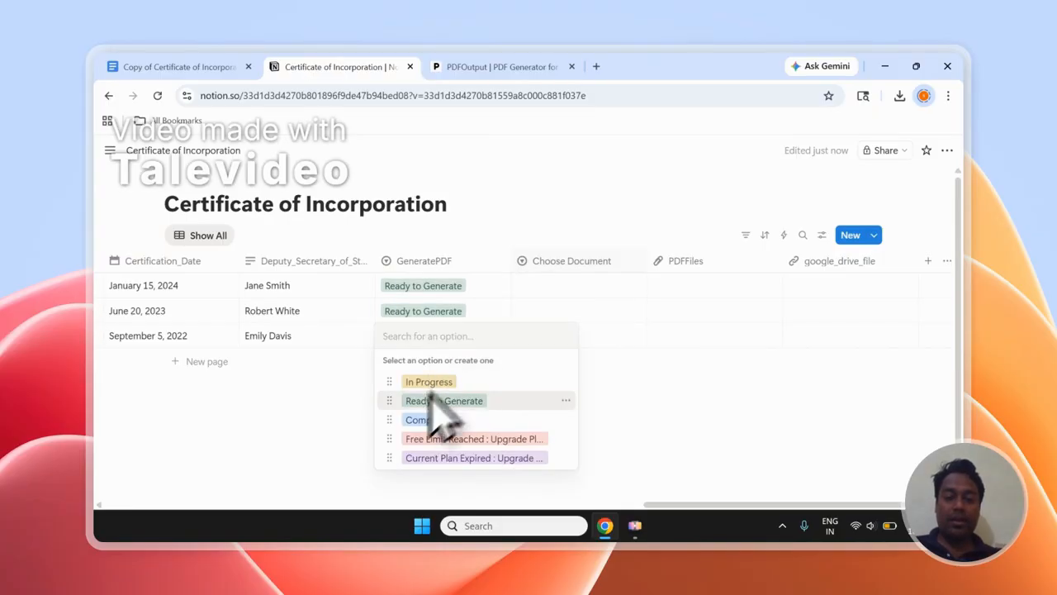
left_click(413, 403)
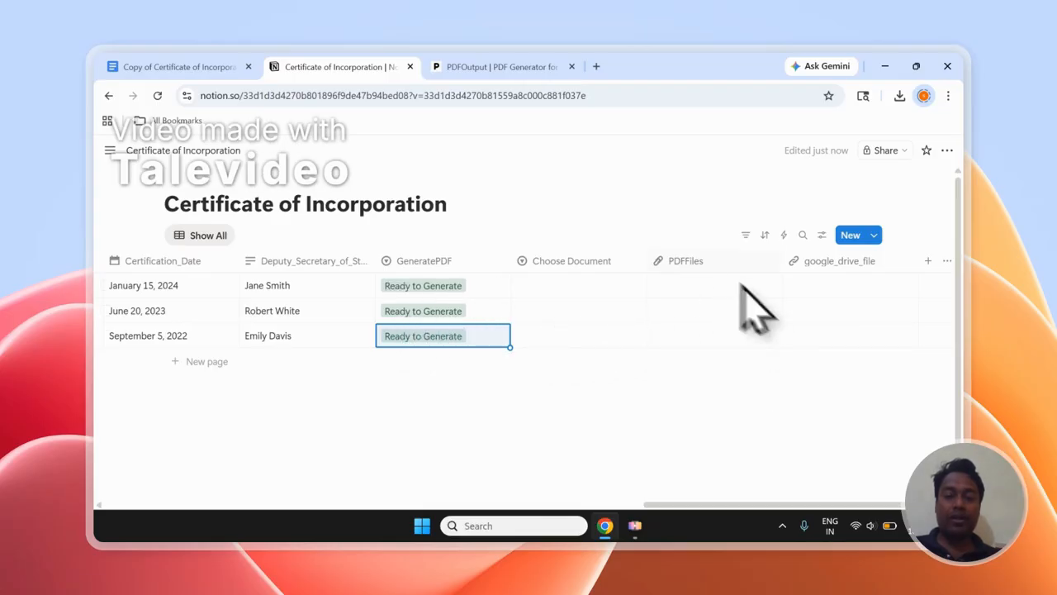
left_click(422, 212)
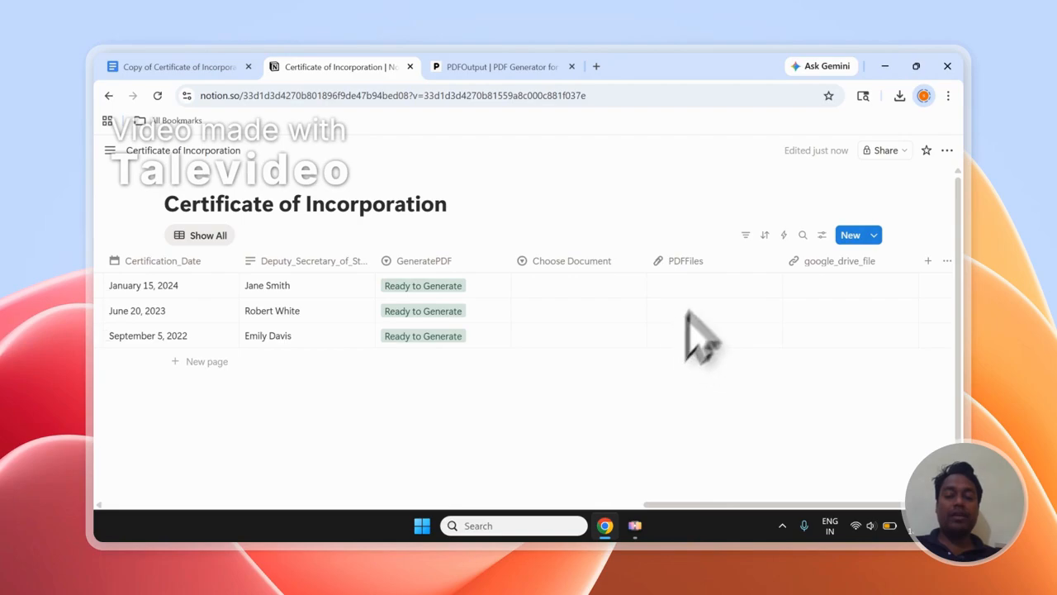
- Move the PDFFiles column directly after GeneratePDF and check the certificate template in PDFOutput before returning to the Notion database
left_click_drag(701, 266, 601, 268)
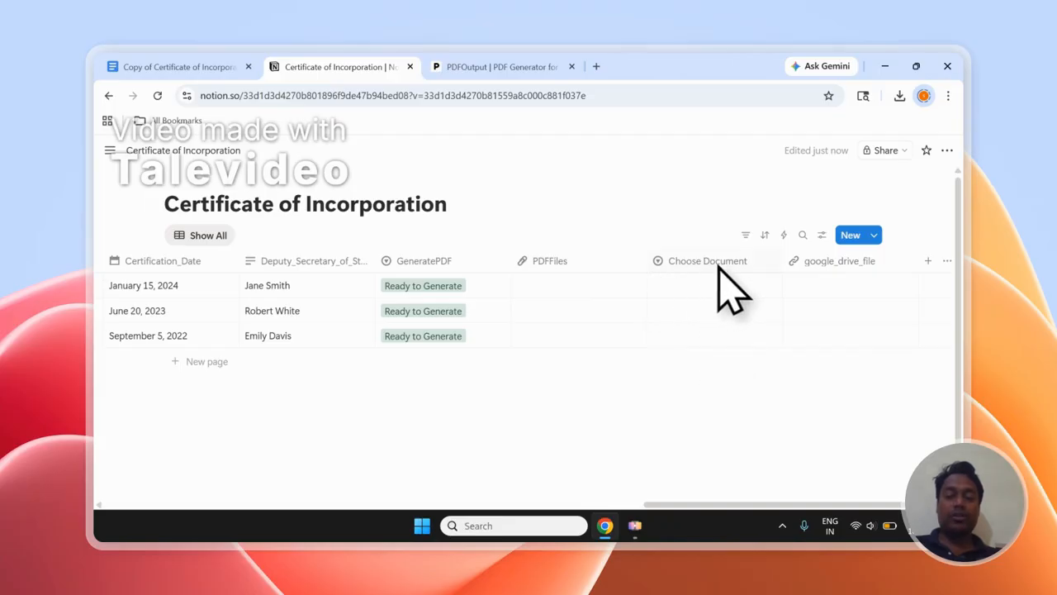
left_click(491, 66)
scroll(444, 318, "up", 5)
scroll(446, 324, "up", 1)
scroll(451, 330, "down", 1)
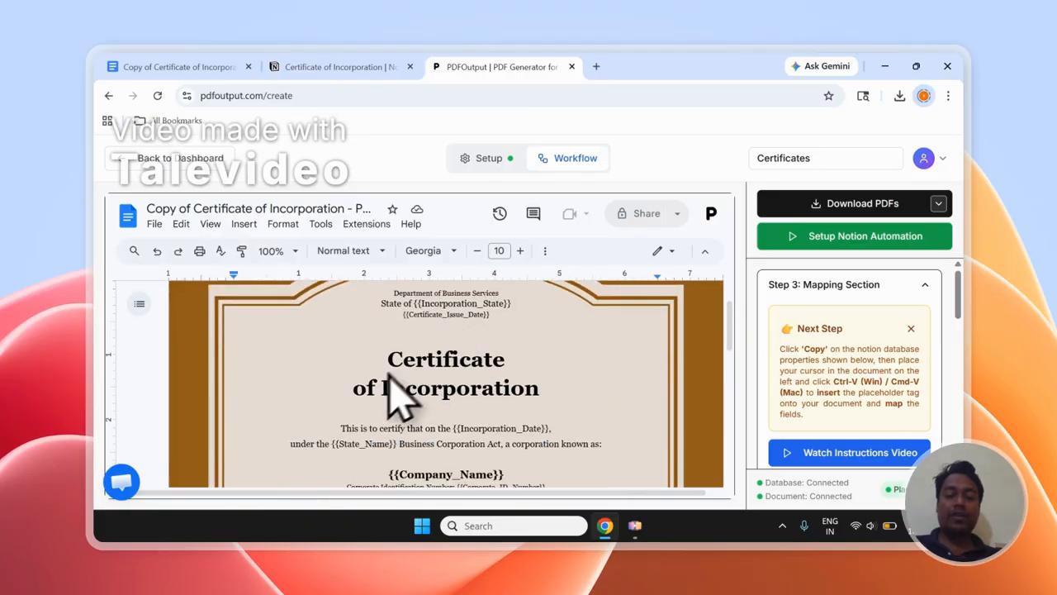
left_click(380, 67)
left_click(425, 66)
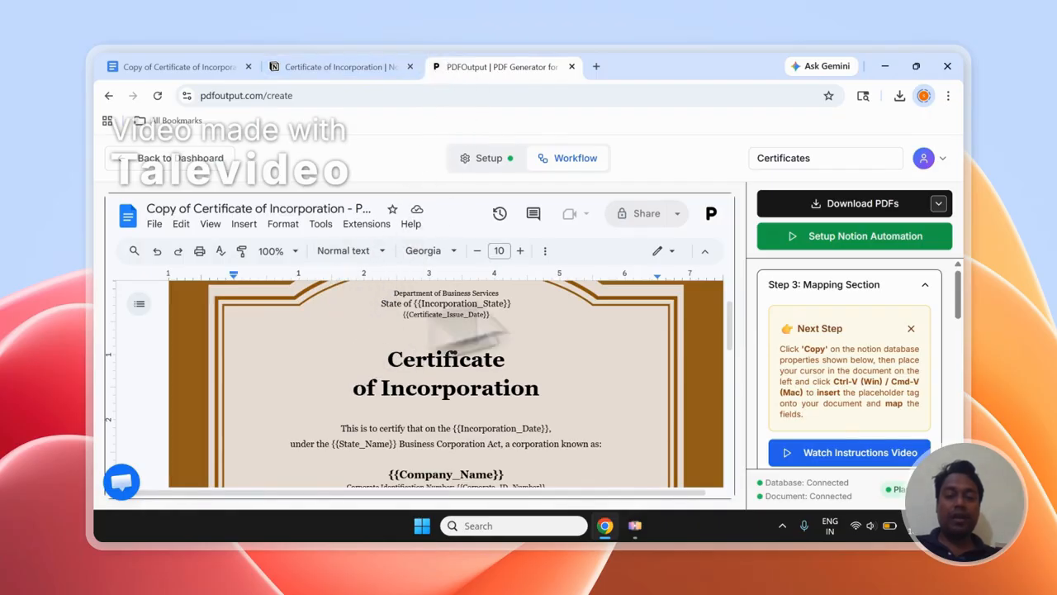
left_click(335, 67)
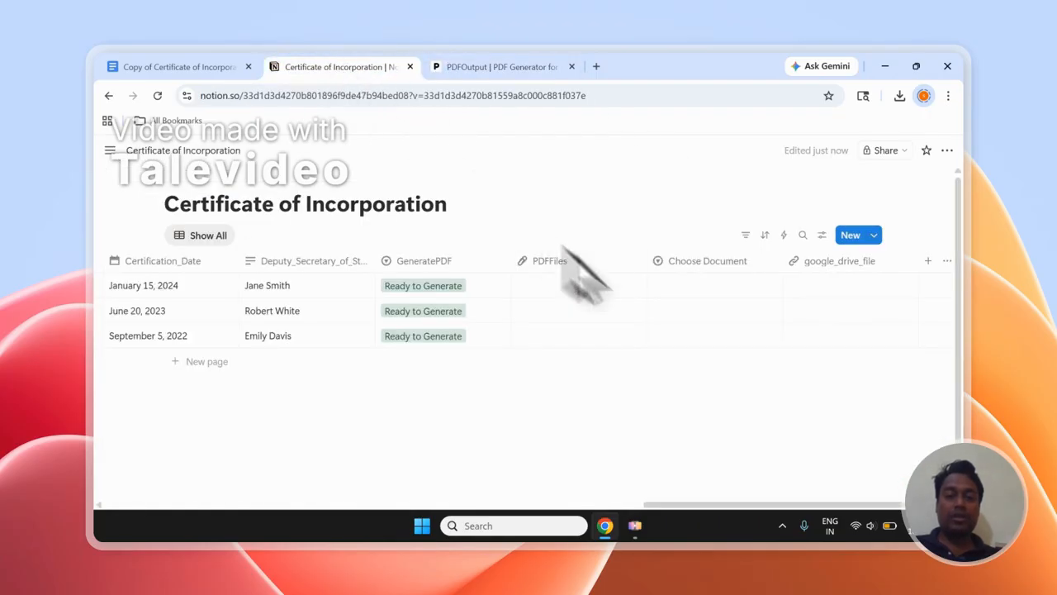
- Check which document templates the Choose Document column offers for the first two records, without selecting any
left_click(682, 307)
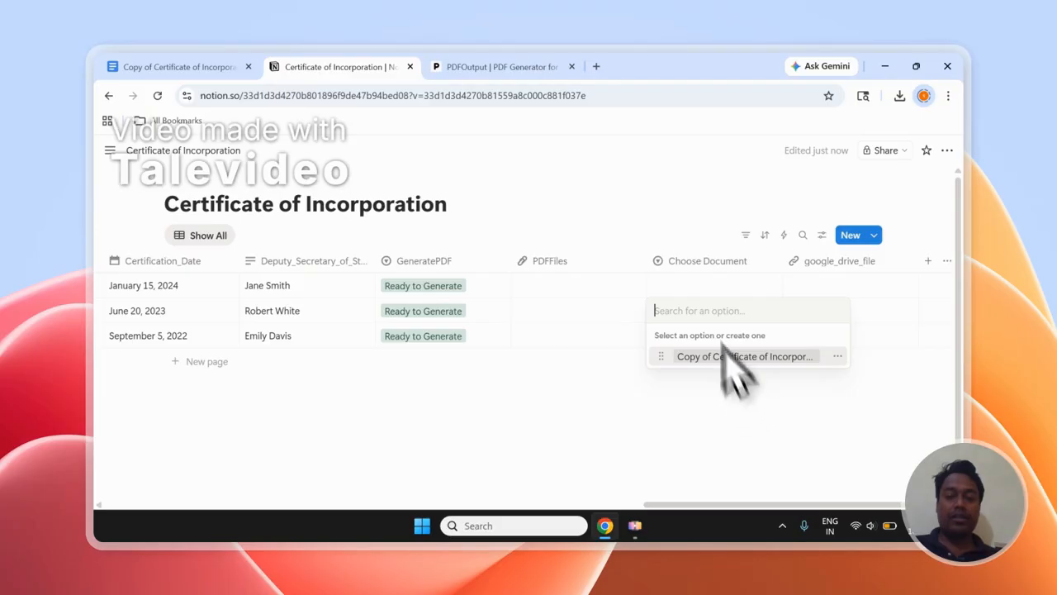
key("Escape")
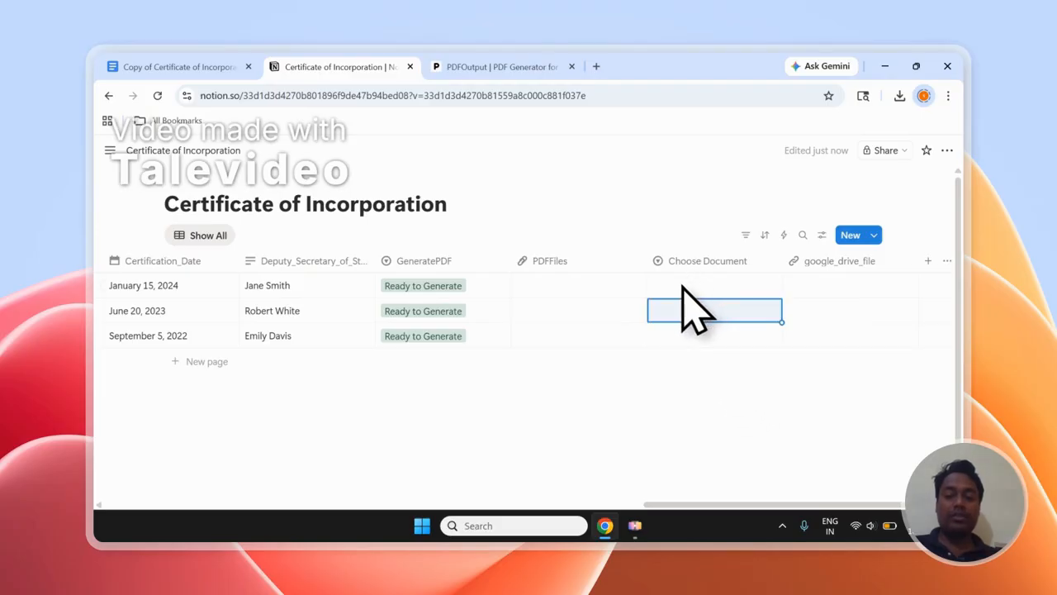
left_click(684, 287)
key("Escape")
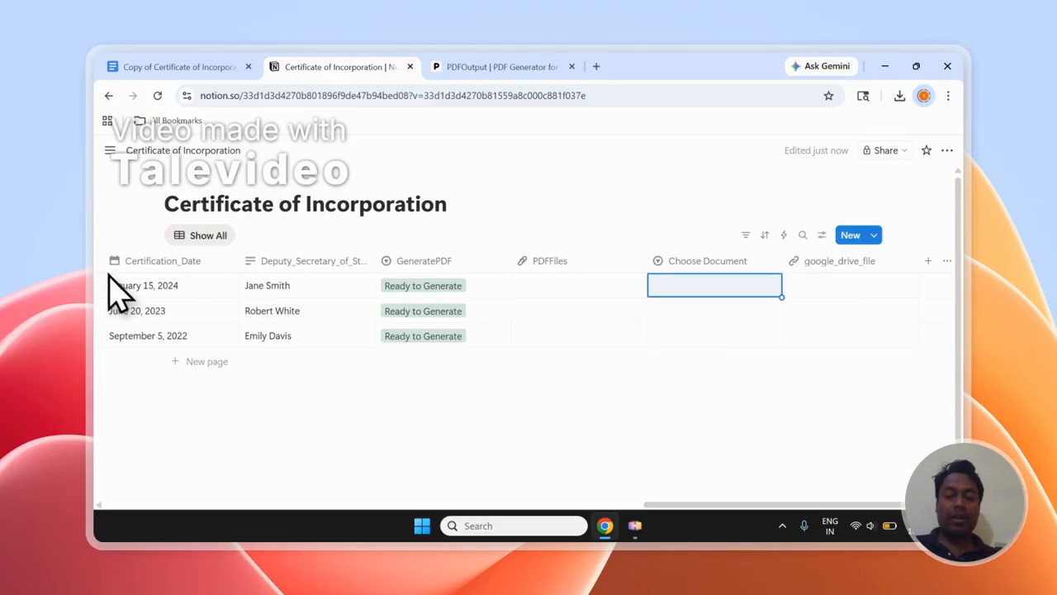
left_click(665, 311)
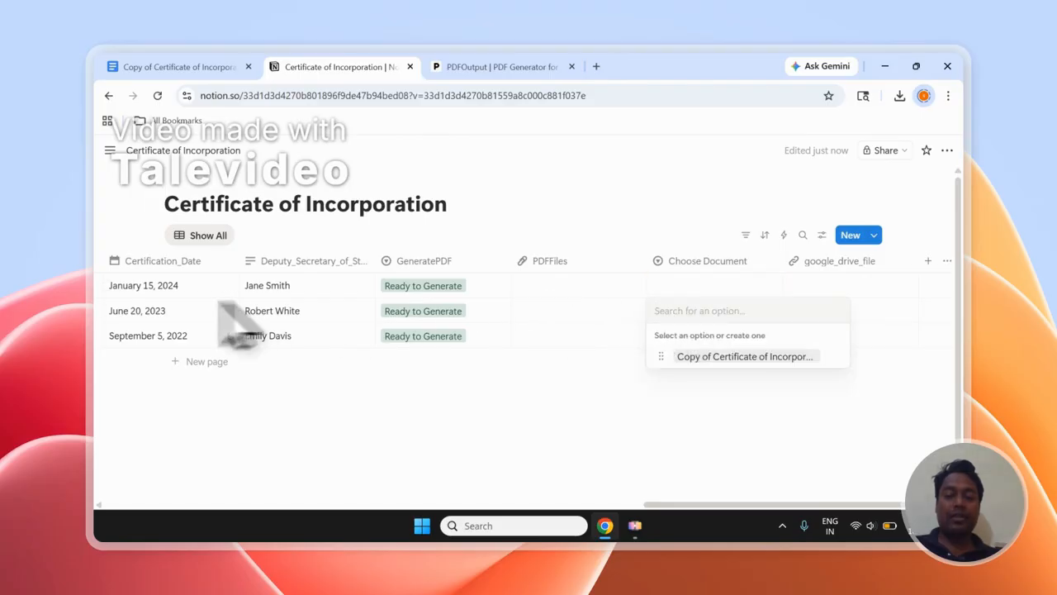
key("Escape")
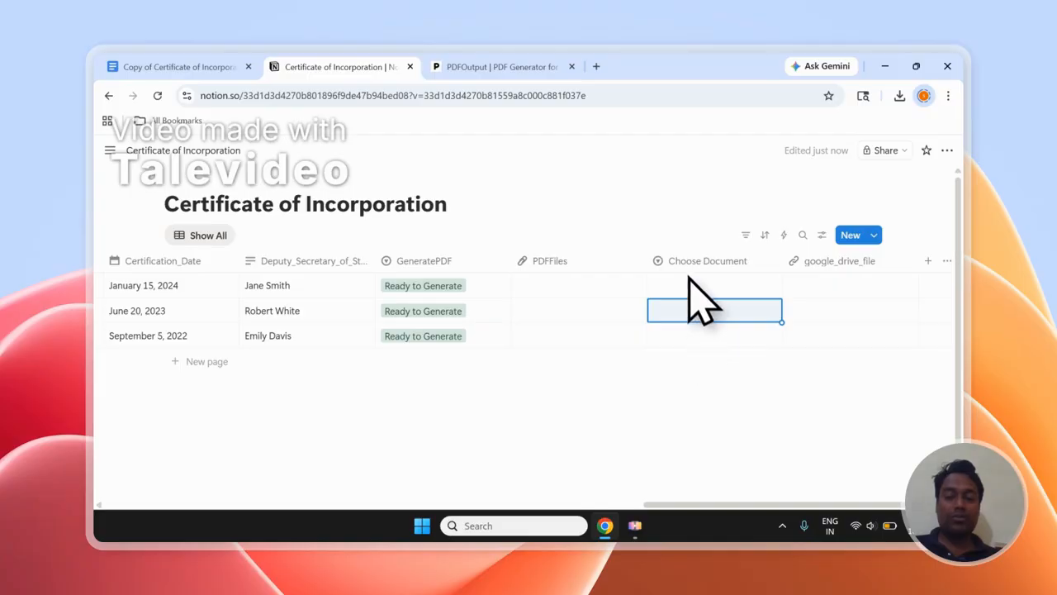
- Move the Choose Document column ahead of GeneratePDF and check its document options and the PDF generation status of the records
left_click_drag(691, 272, 624, 268)
left_click_drag(533, 280, 462, 289)
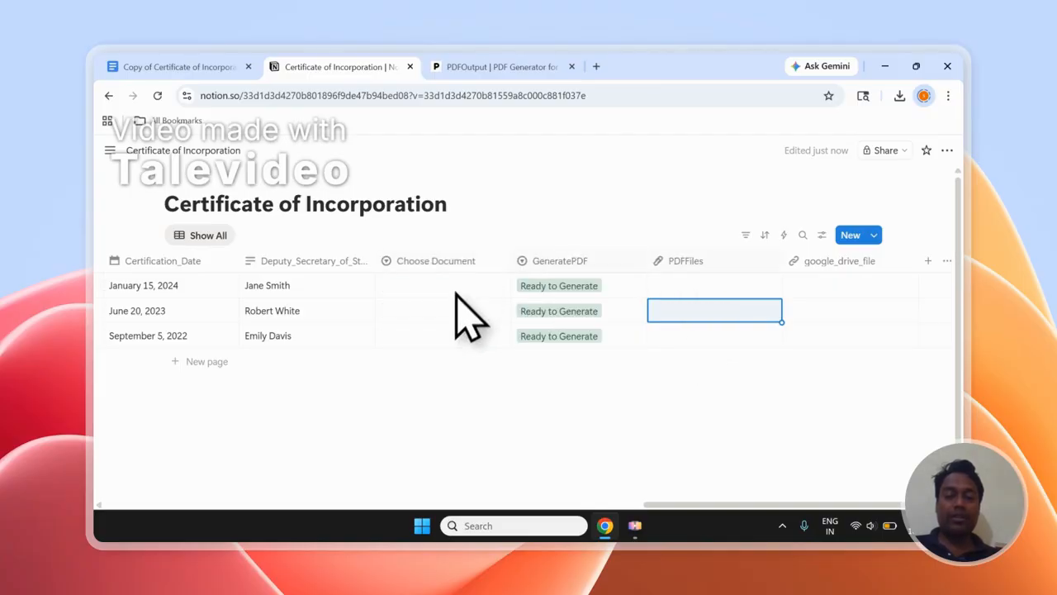
left_click(463, 309)
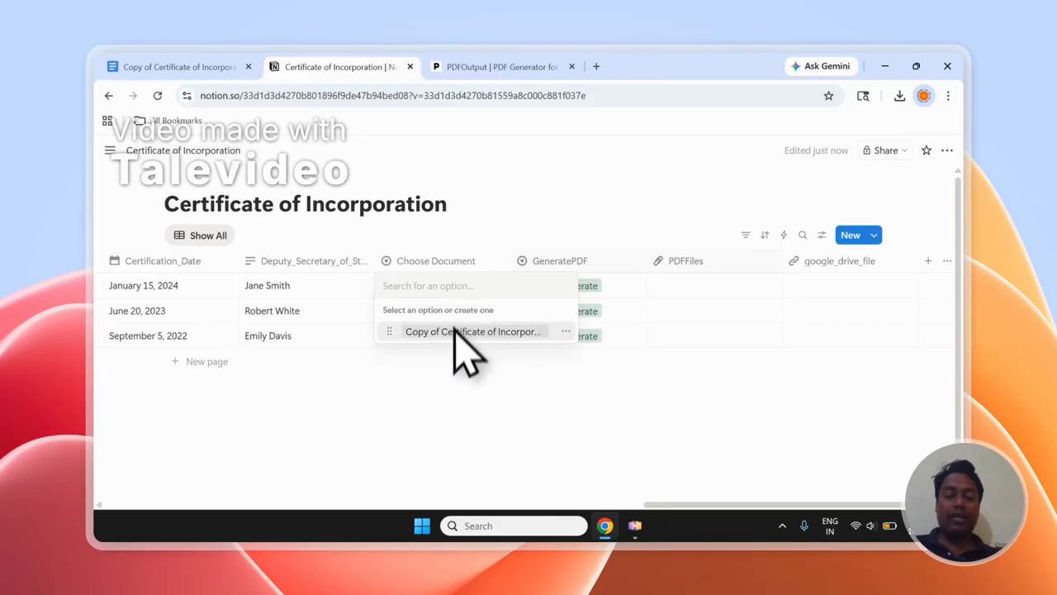
left_click(463, 242)
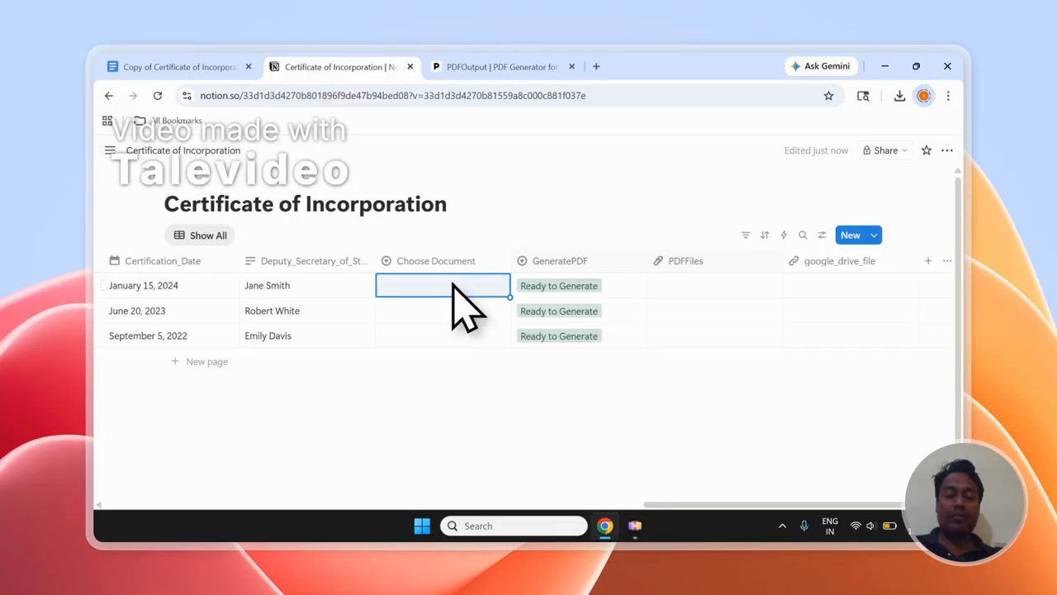
left_click(579, 285)
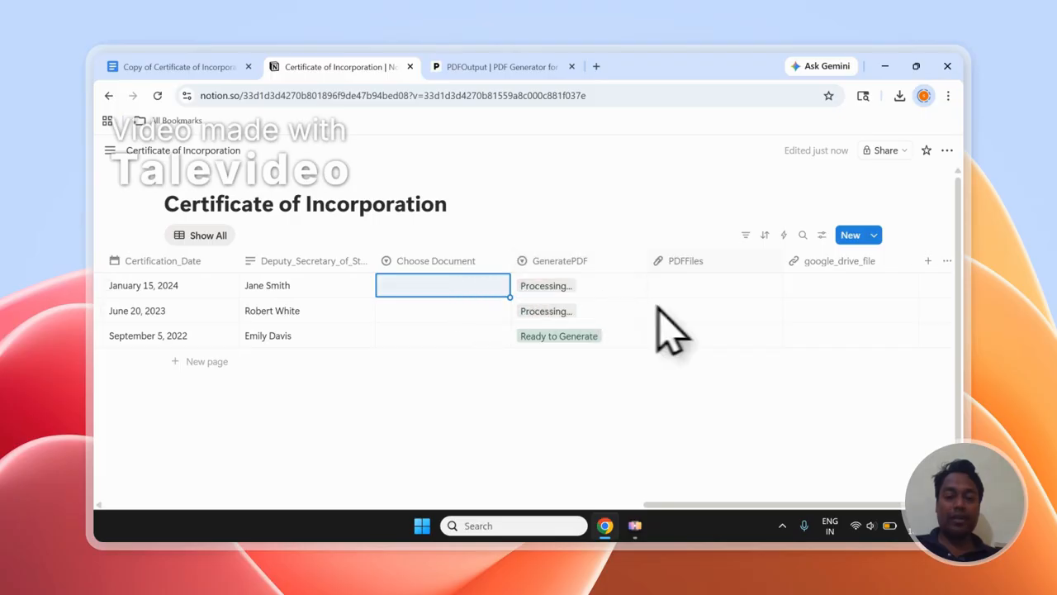
left_click(550, 335)
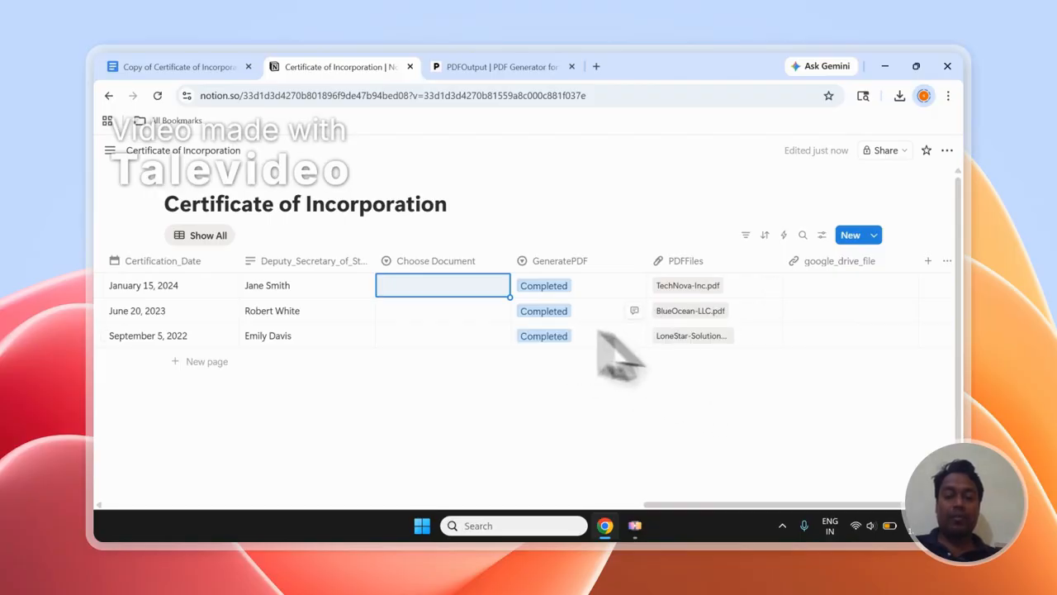
- Open the generated TechNova-Inc.pdf and review the filled-in certificate from the issue date down to the closing notice
left_click(684, 285)
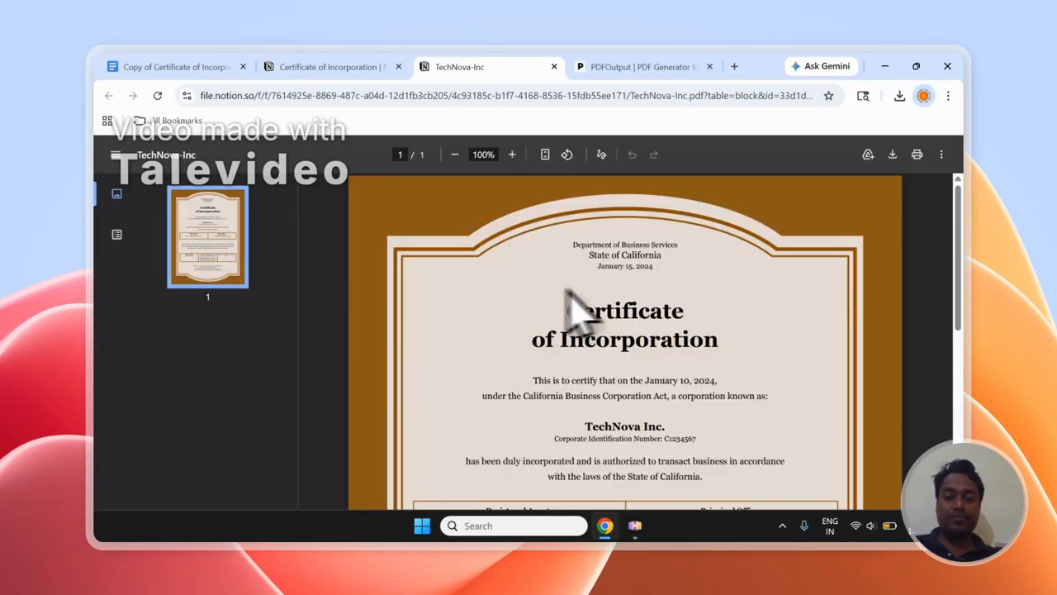
scroll(602, 283, "down", 1)
scroll(602, 284, "up", 1)
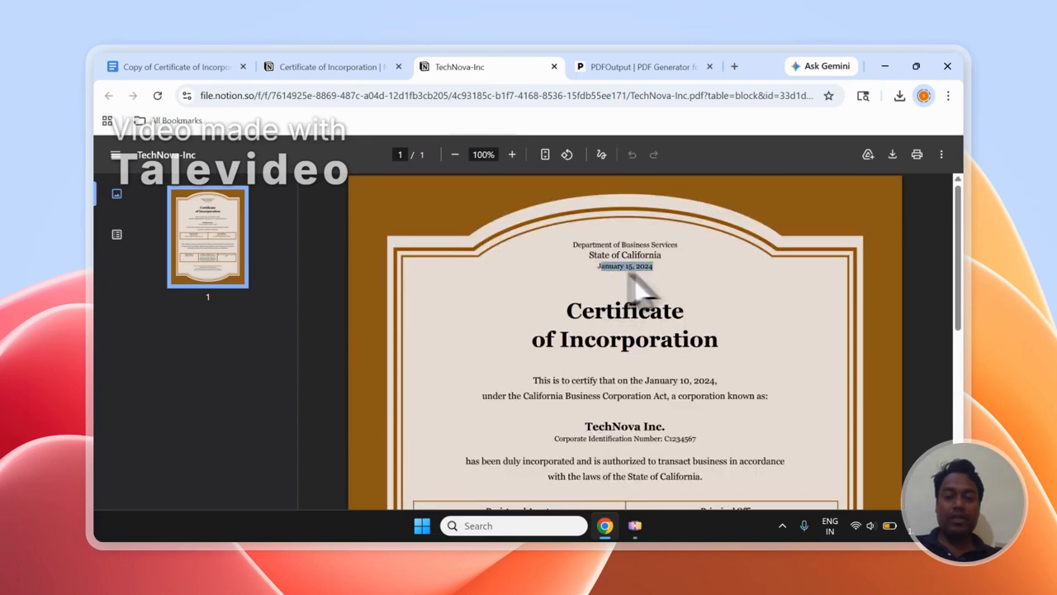
scroll(673, 330, "down", 2)
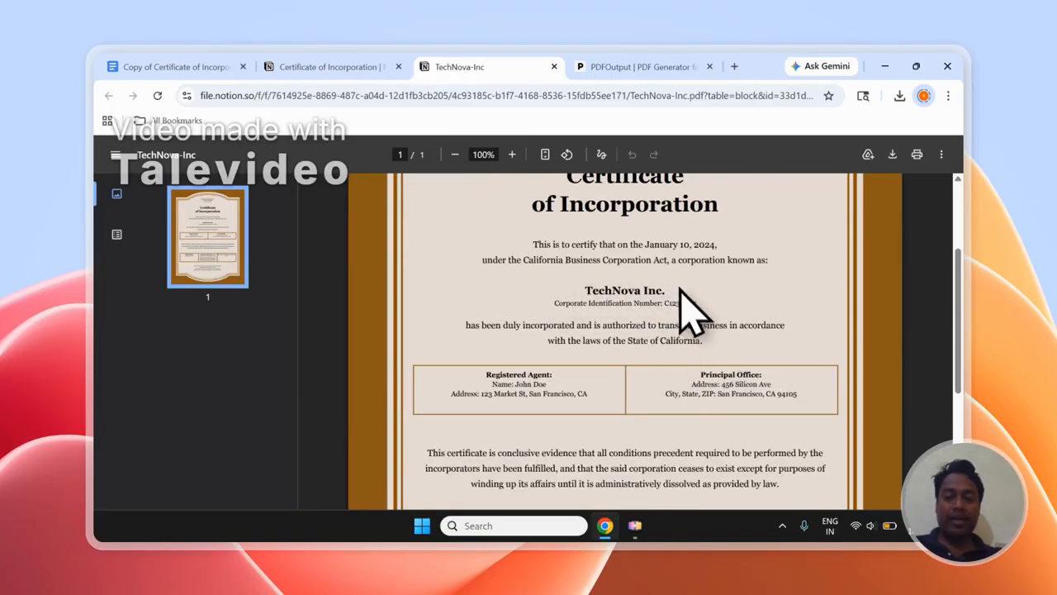
scroll(673, 318, "down", 1)
scroll(582, 318, "down", 2)
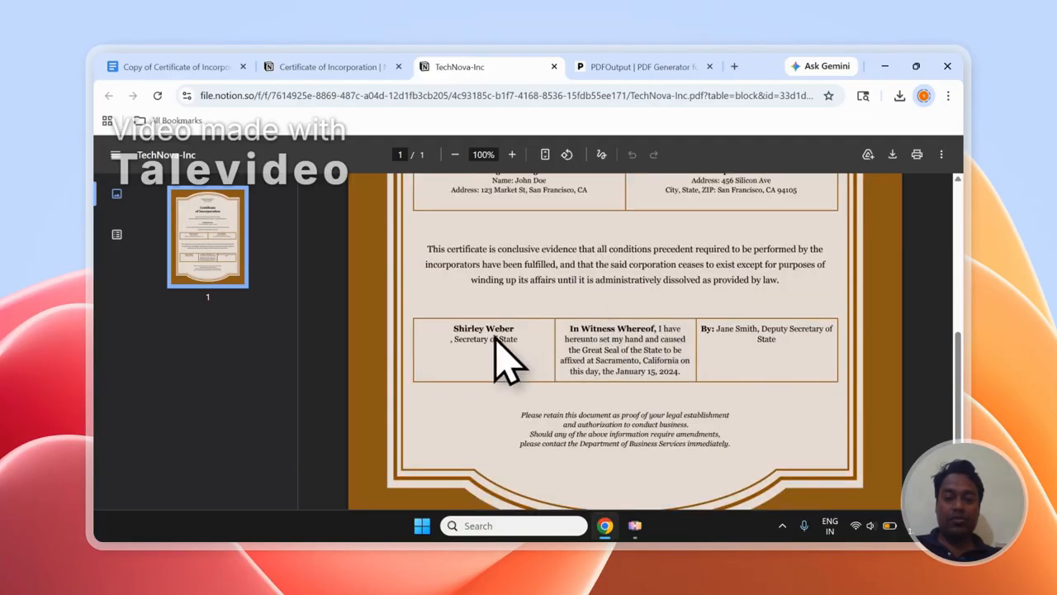
scroll(700, 334, "down", 1)
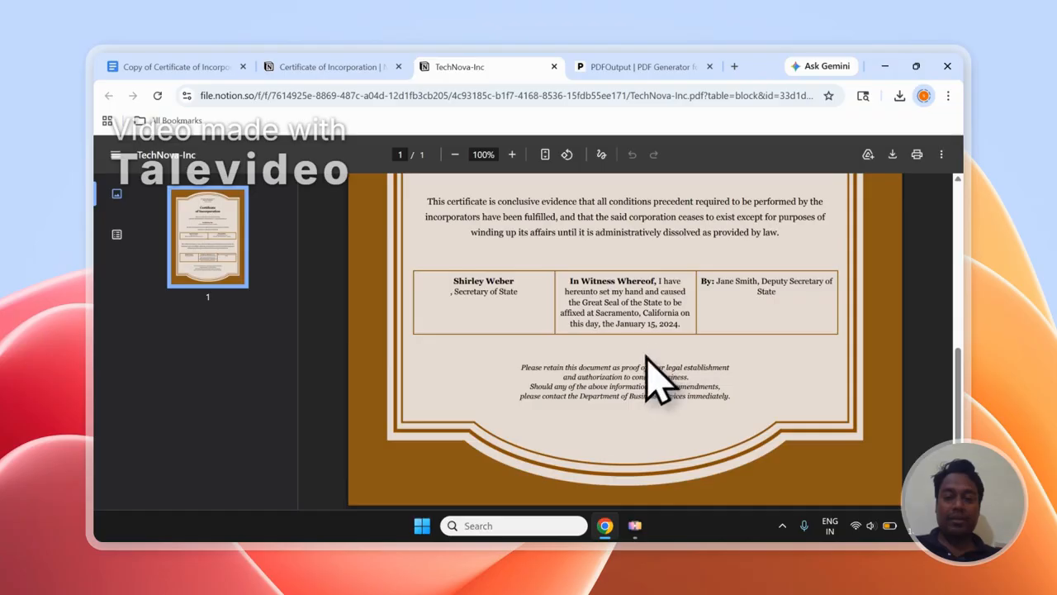
- Check the Registered Agent and Principal Office details and the title in the TechNova certificate, and return to the Notion database
scroll(648, 361, "up", 1)
scroll(677, 372, "up", 2)
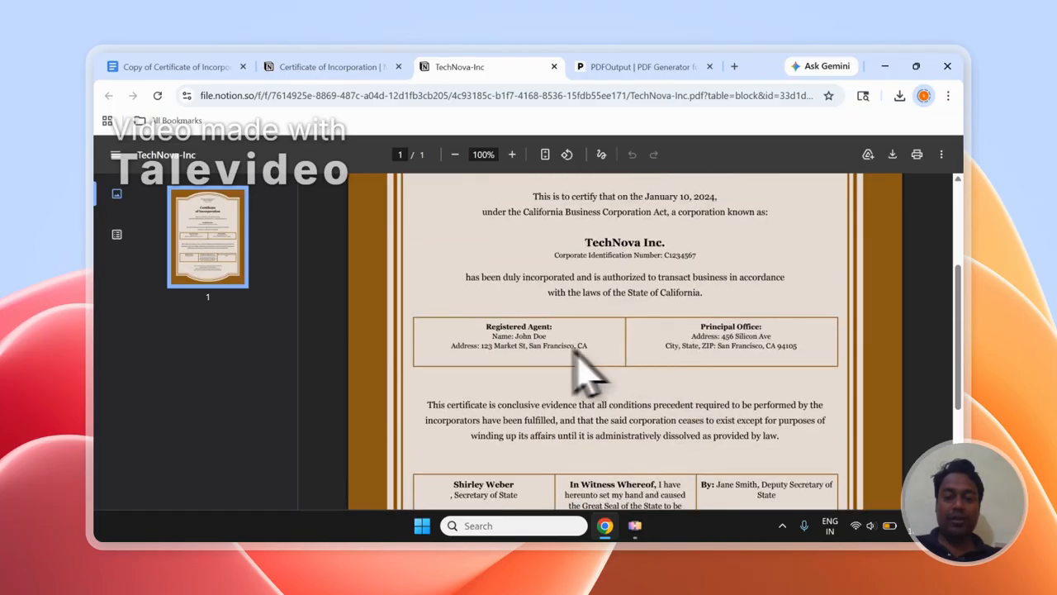
left_click_drag(492, 337, 558, 345)
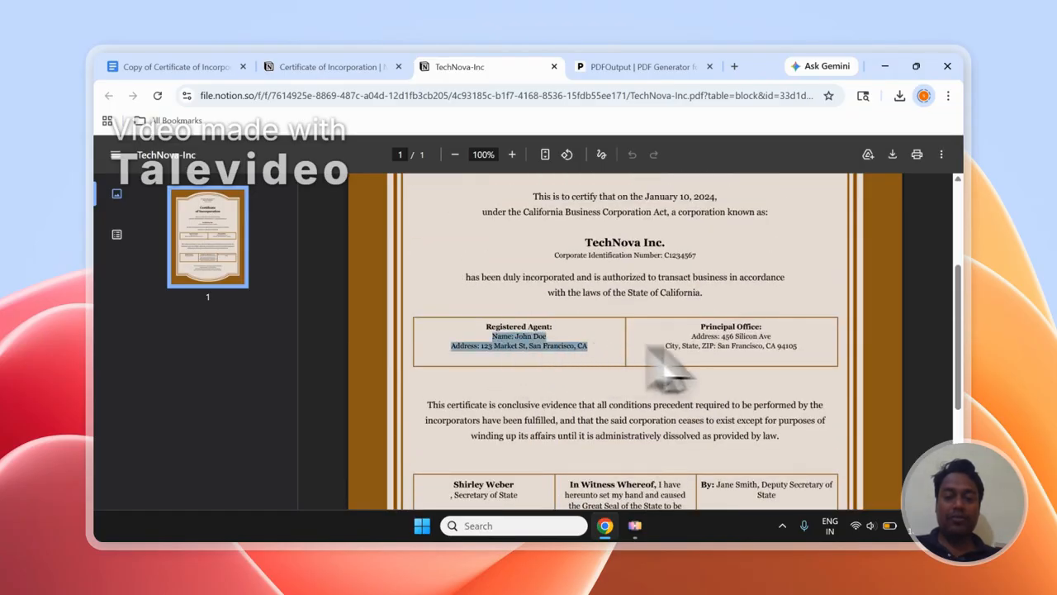
left_click_drag(691, 339, 825, 372)
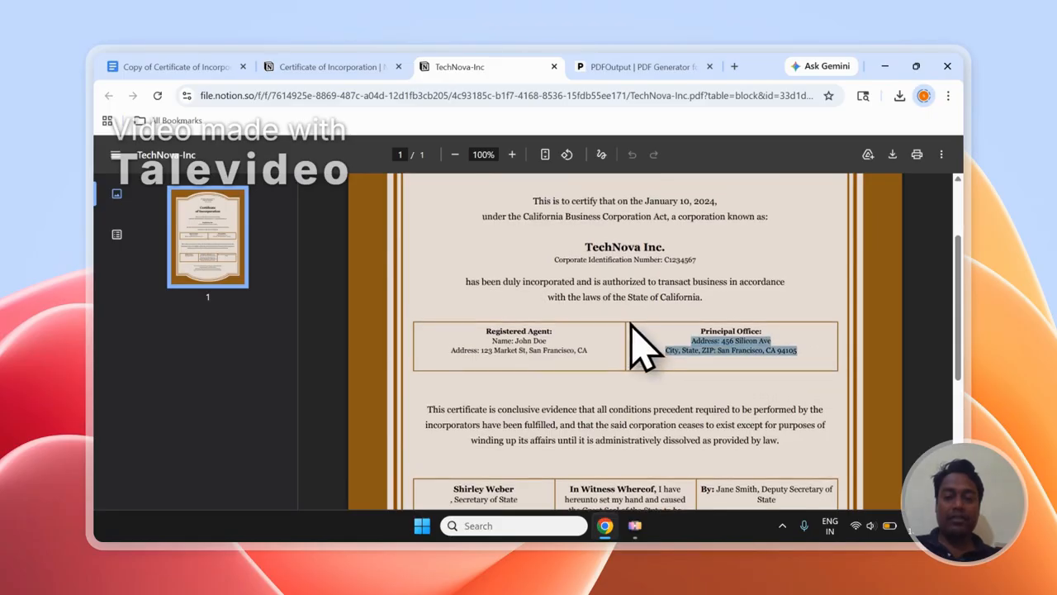
scroll(636, 343, "up", 2)
left_click_drag(583, 304, 674, 312)
left_click(384, 68)
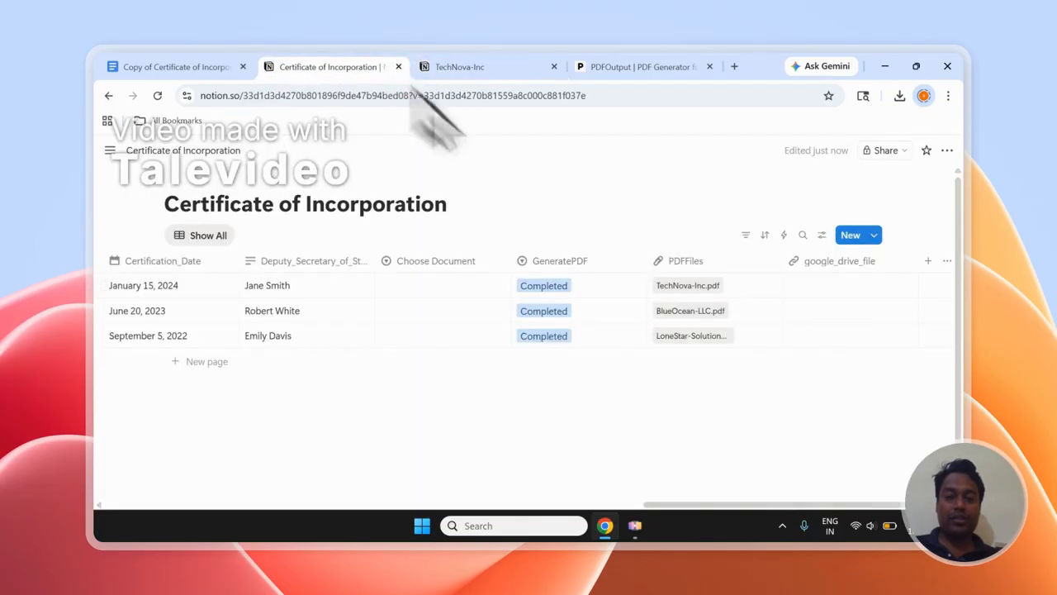
- Open the generated BlueOcean-LLC.pdf, review the whole certificate including its signature table, and return to the Notion database
left_click(673, 291)
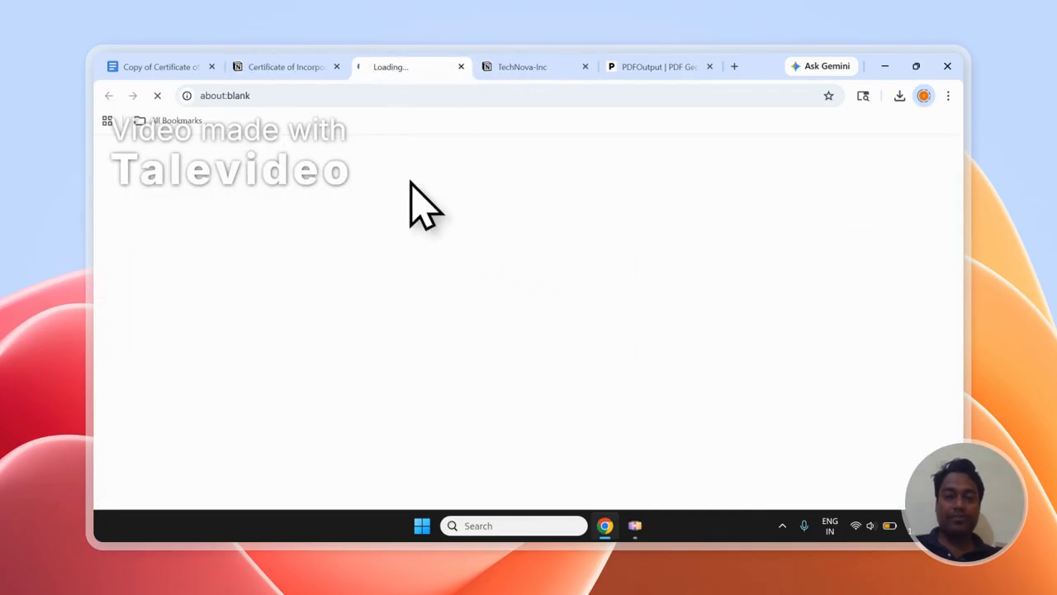
scroll(586, 297, "down", 3)
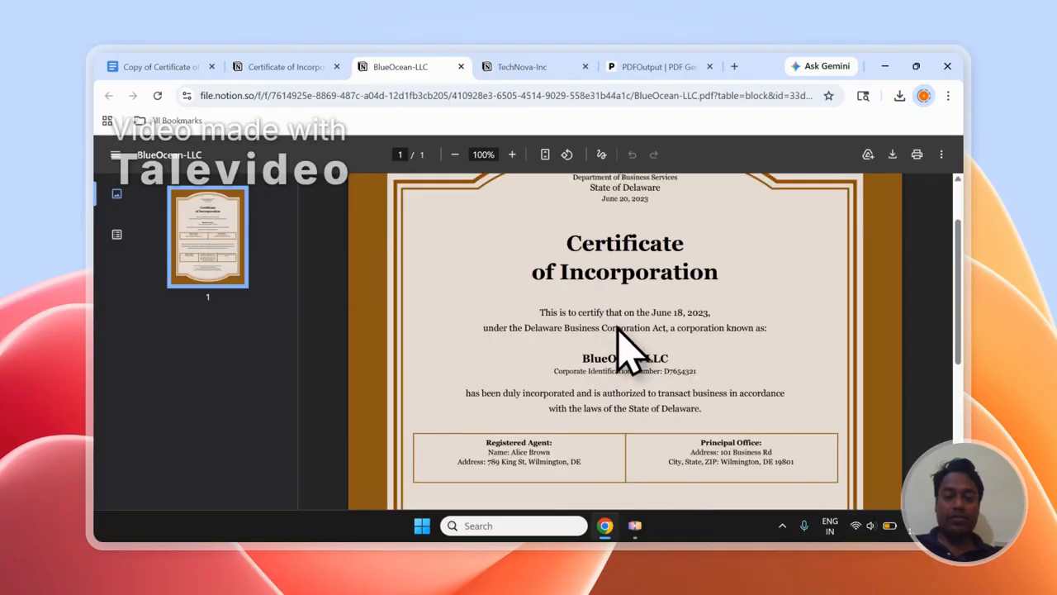
scroll(615, 313, "down", 2)
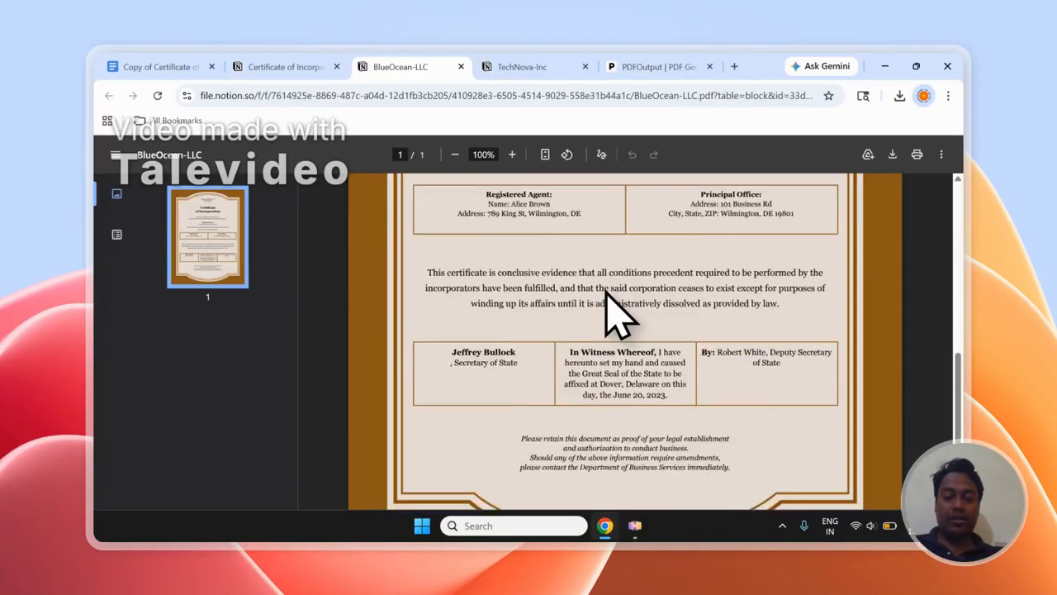
scroll(615, 313, "up", 2)
scroll(618, 312, "up", 1)
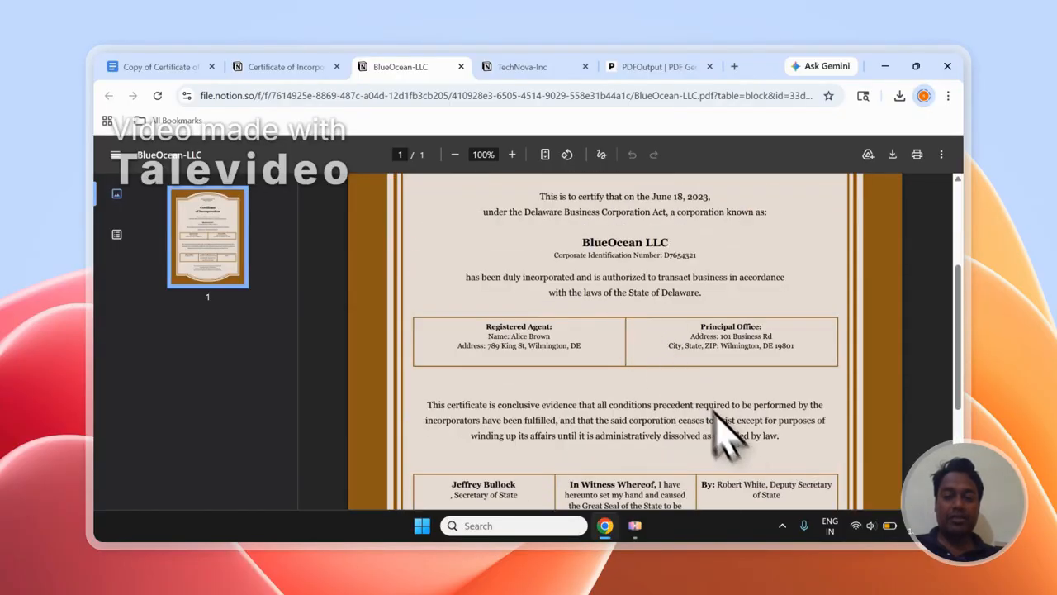
scroll(730, 440, "up", 3)
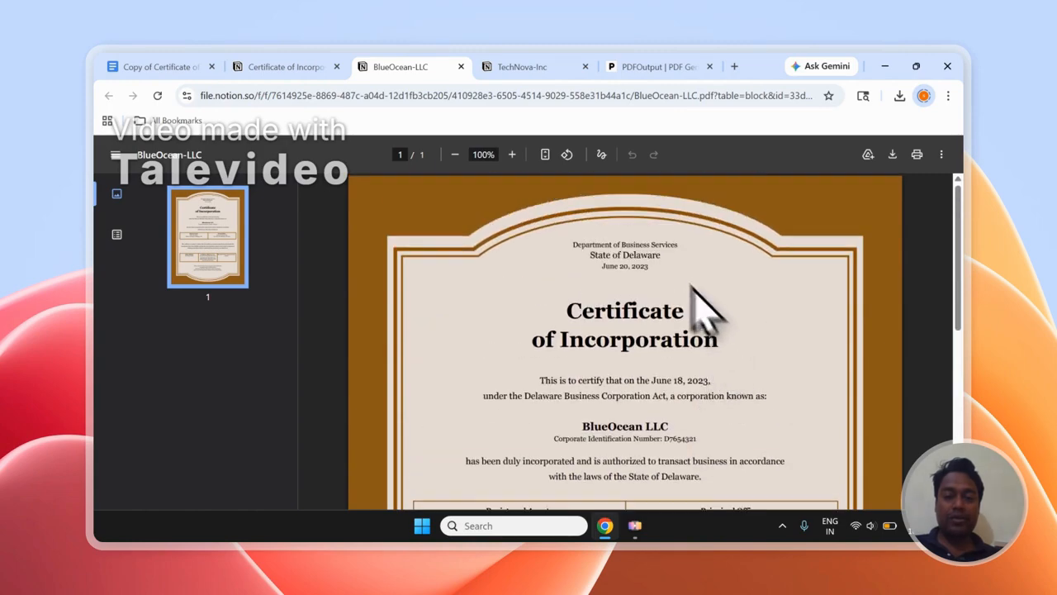
left_click(285, 68)
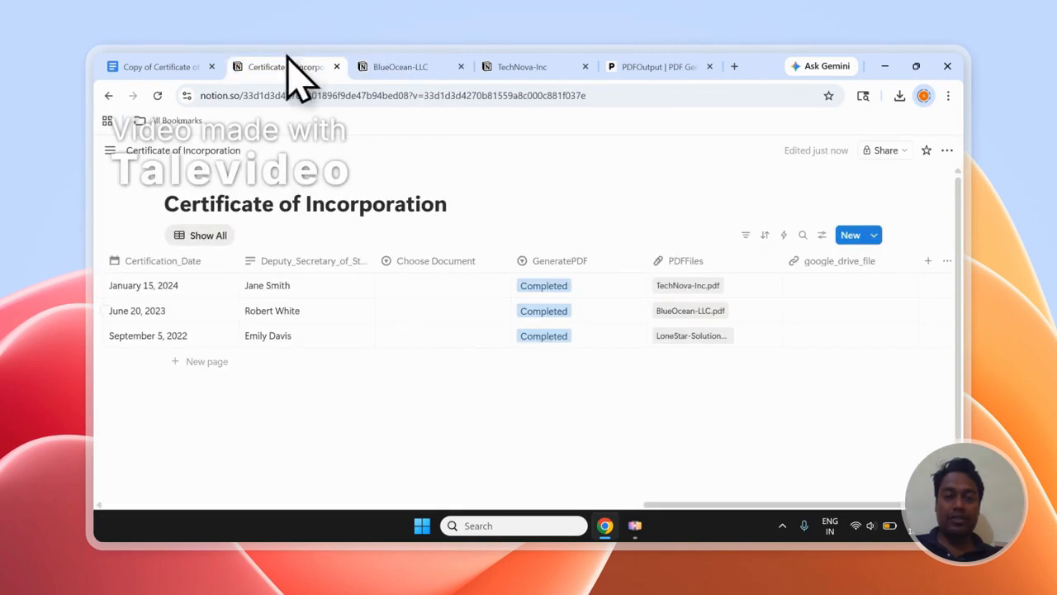
- Open the generated LoneStar-Solutions.pdf, review the filled-in certificate, and return to the Notion database
left_click(701, 335)
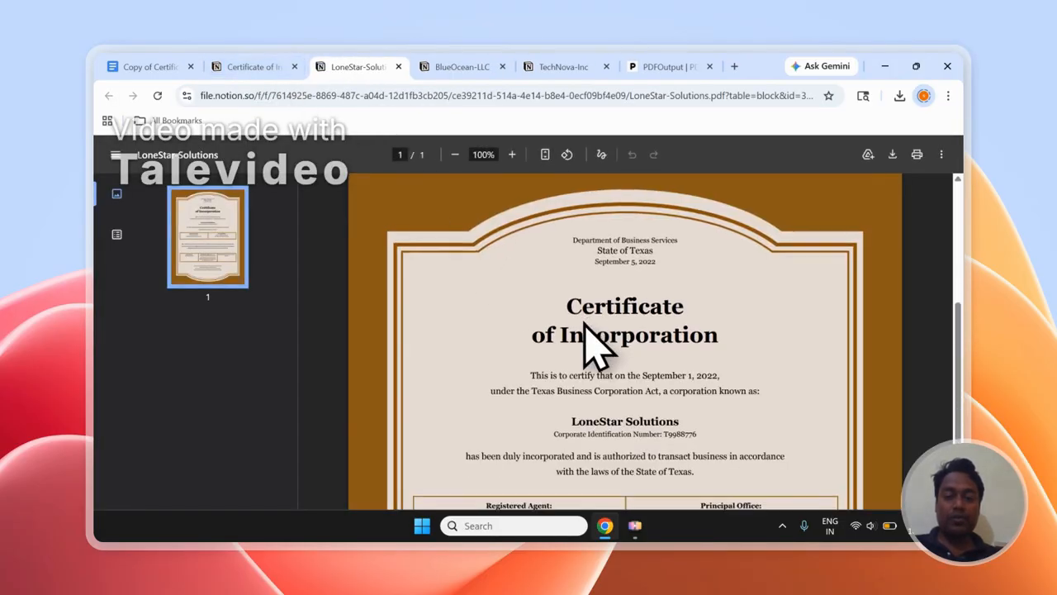
scroll(593, 339, "down", 3)
left_click(285, 67)
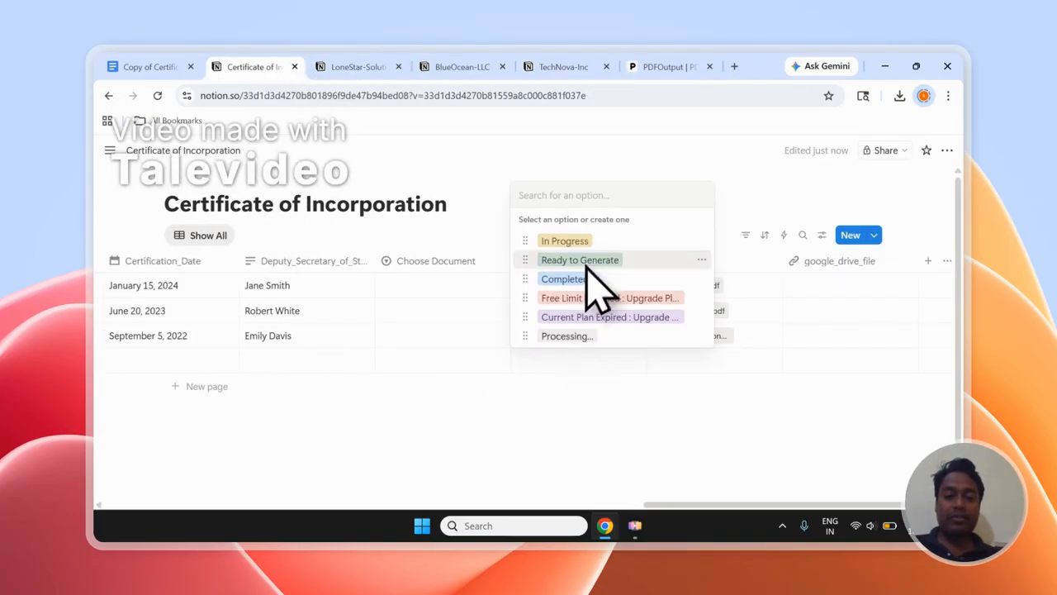
- Check the GeneratePDF status options of the blank record below the three completed ones, without choosing any
left_click(466, 215)
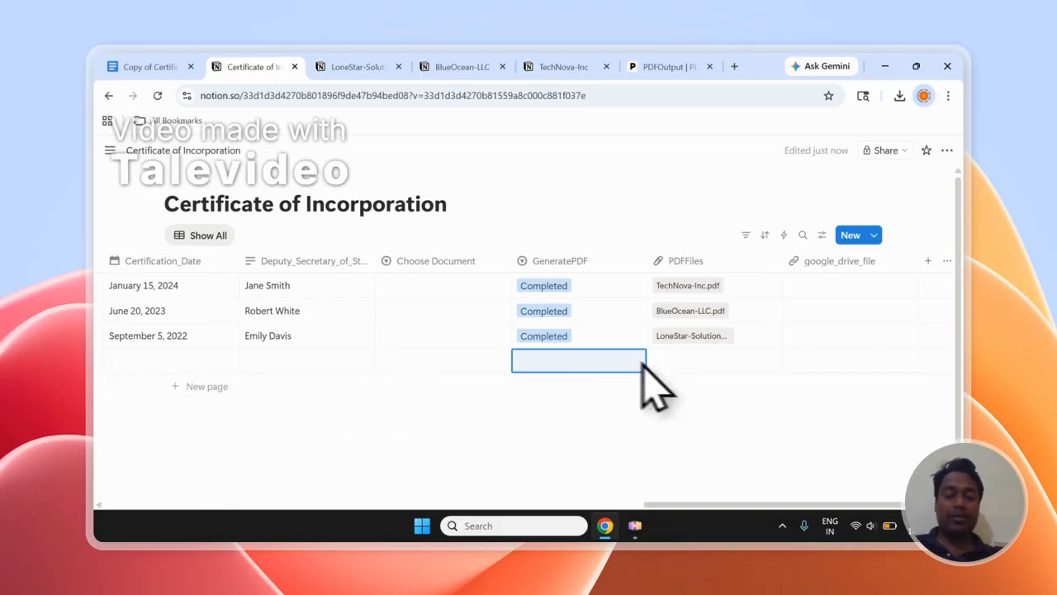
left_click(609, 361)
left_click(455, 216)
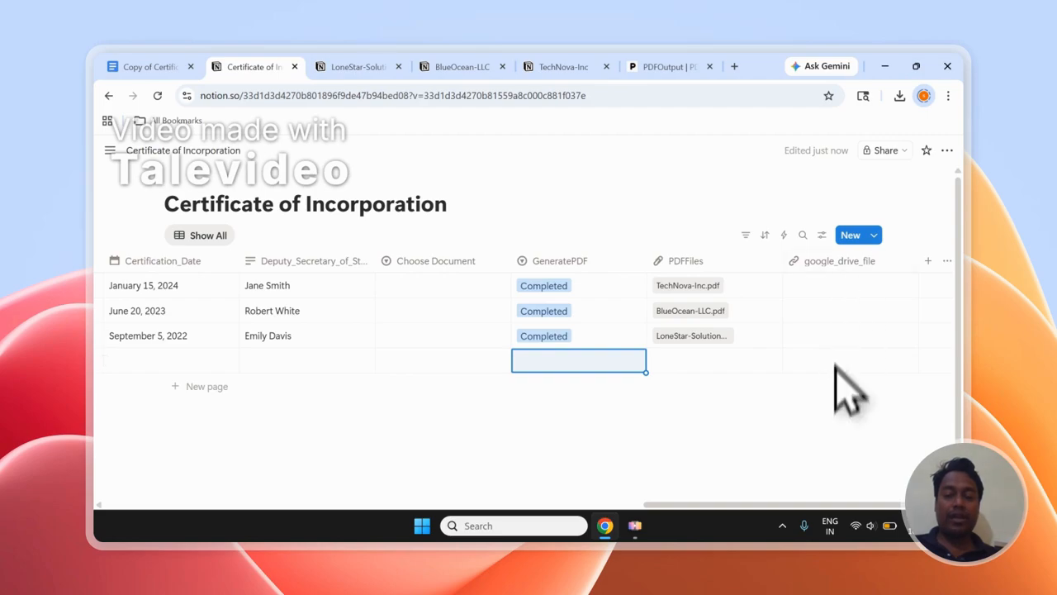
- Close the opened certificate PDF tabs and go back to the PDFOutput dashboard to look over the list of automations
left_click(399, 66)
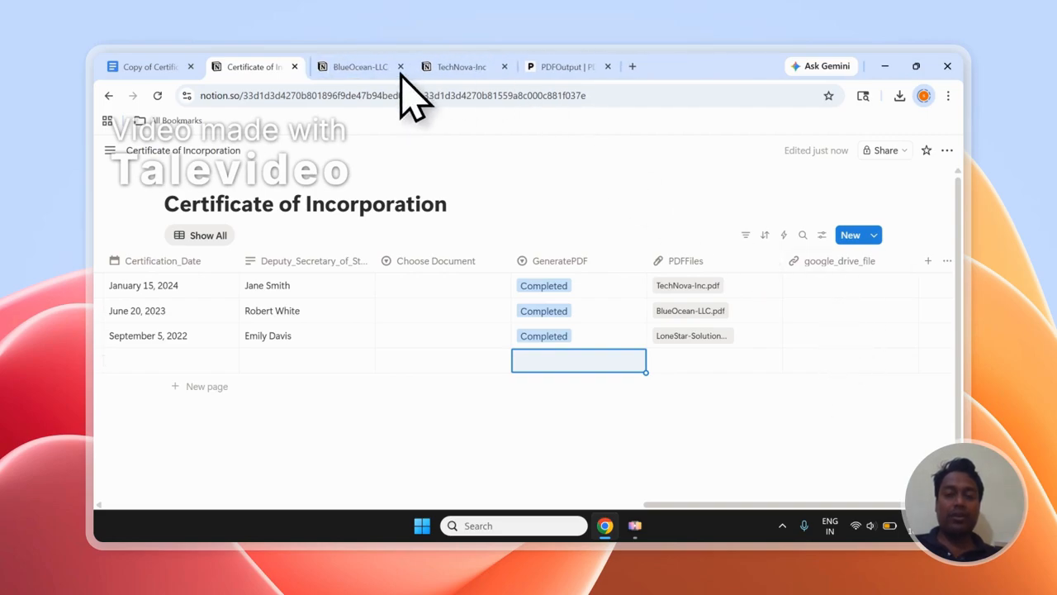
left_click(398, 66)
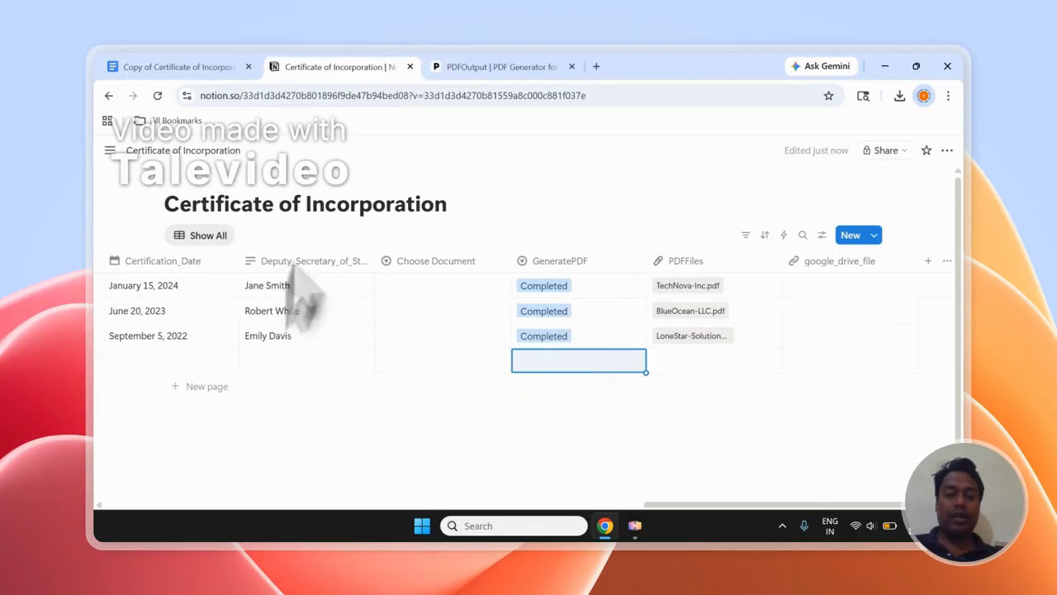
left_click(472, 66)
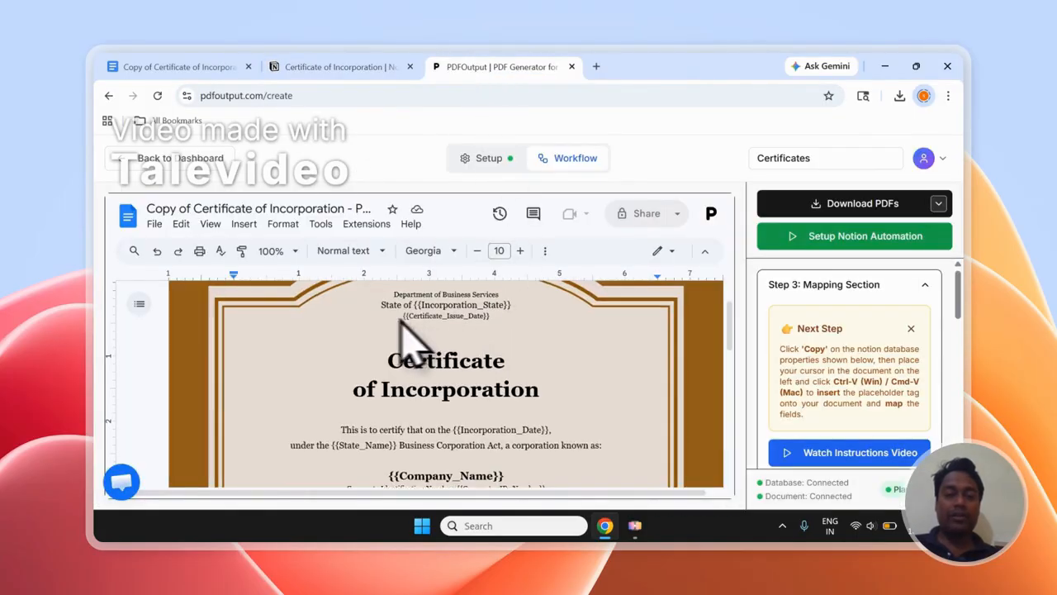
scroll(380, 330, "up", 1)
left_click(169, 158)
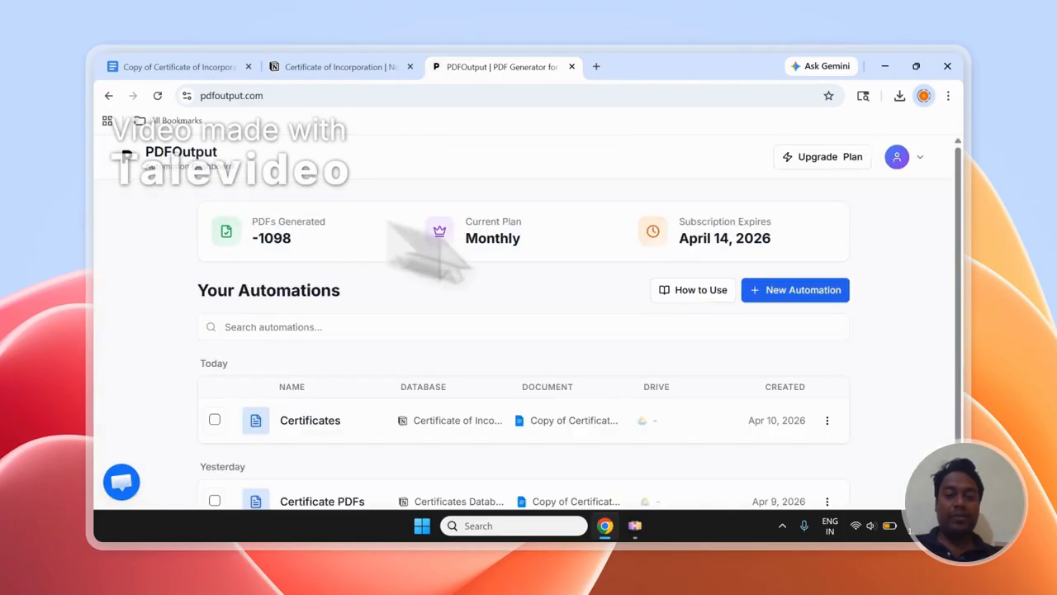
scroll(507, 302, "down", 1)
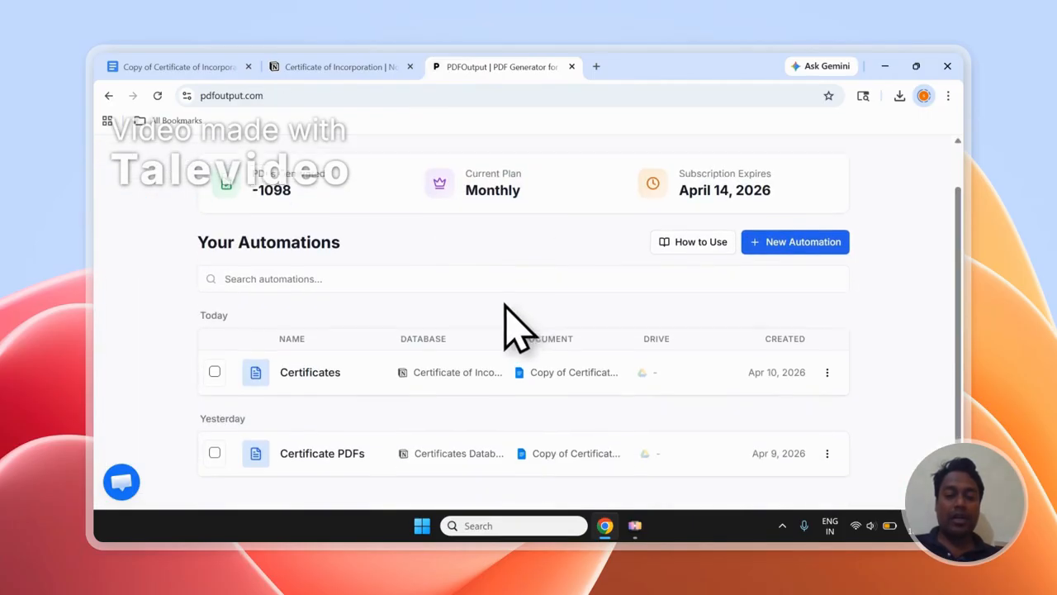
scroll(512, 300, "up", 1)
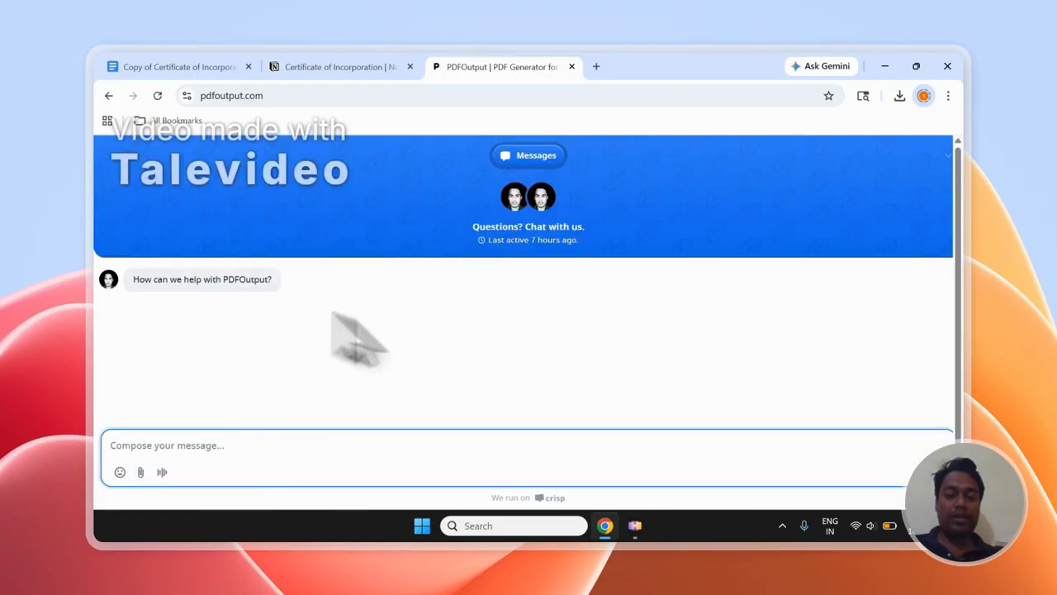
- Close the PDFOutput support chat and sign out of the account
left_click(952, 157)
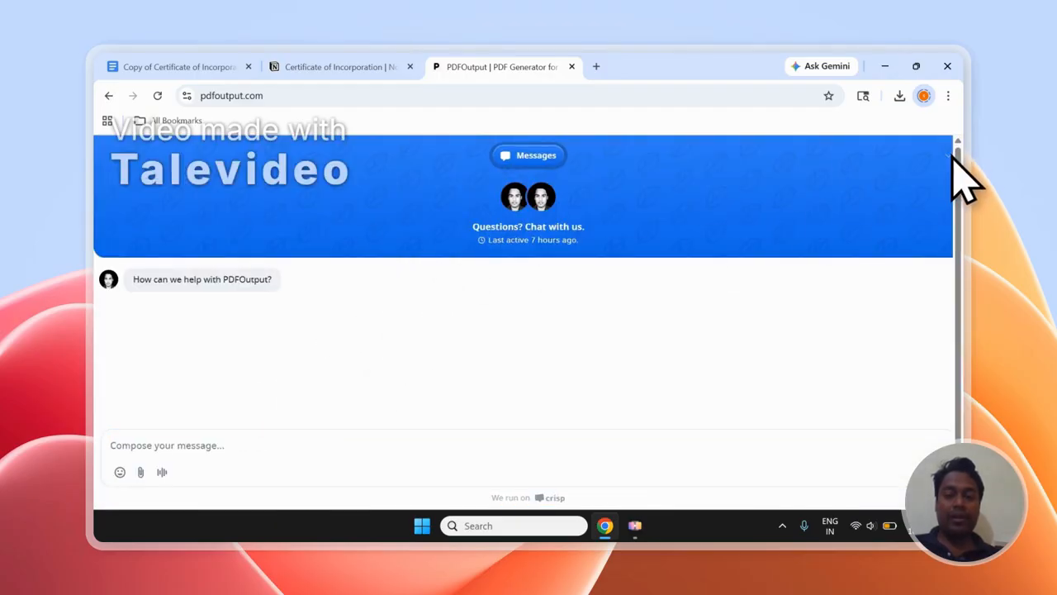
left_click(948, 157)
left_click(910, 187)
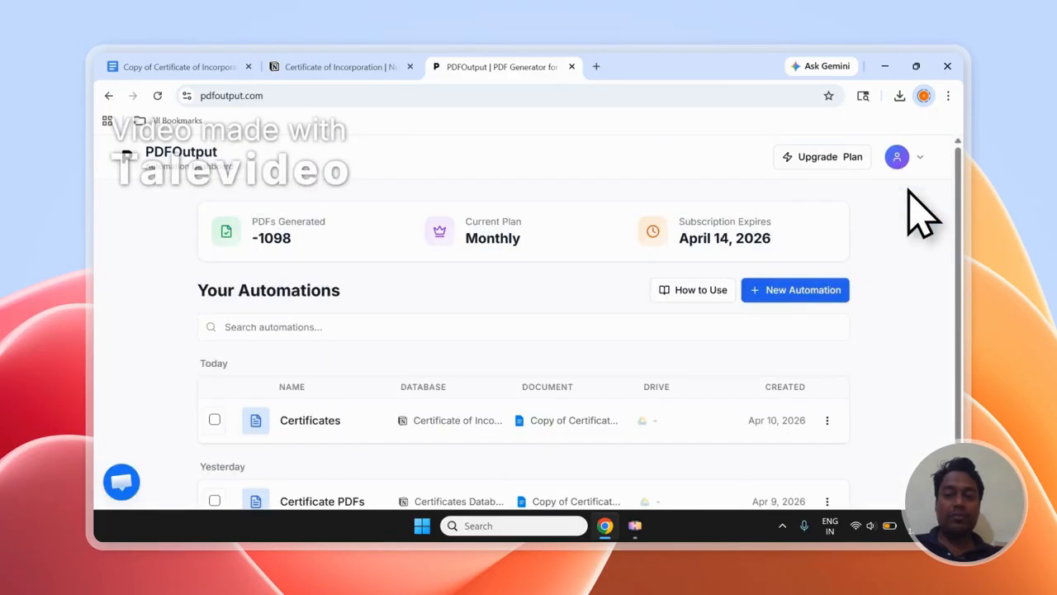
left_click(917, 158)
left_click(816, 337)
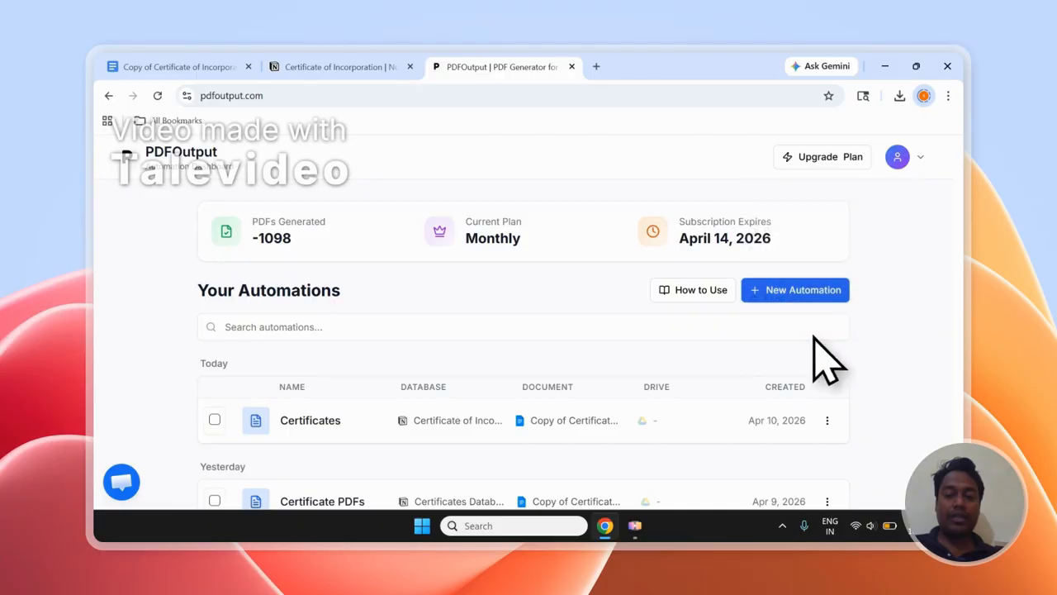
- Open the PDFOutput contact page, look over its Send Message form, and return to the home page
left_click_drag(958, 162, 958, 451)
scroll(448, 465, "down", 10)
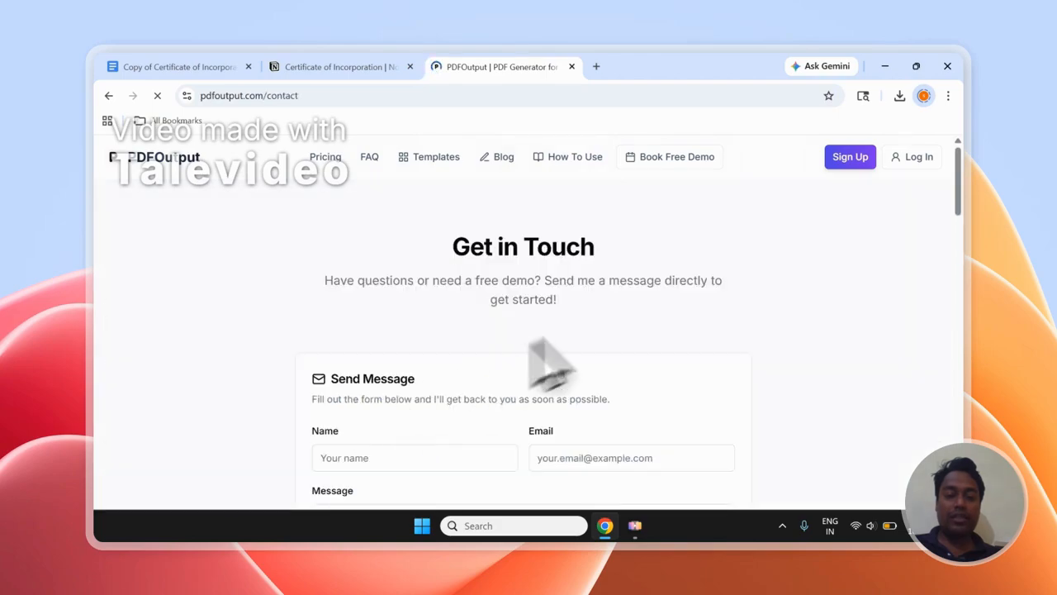
scroll(562, 339, "down", 2)
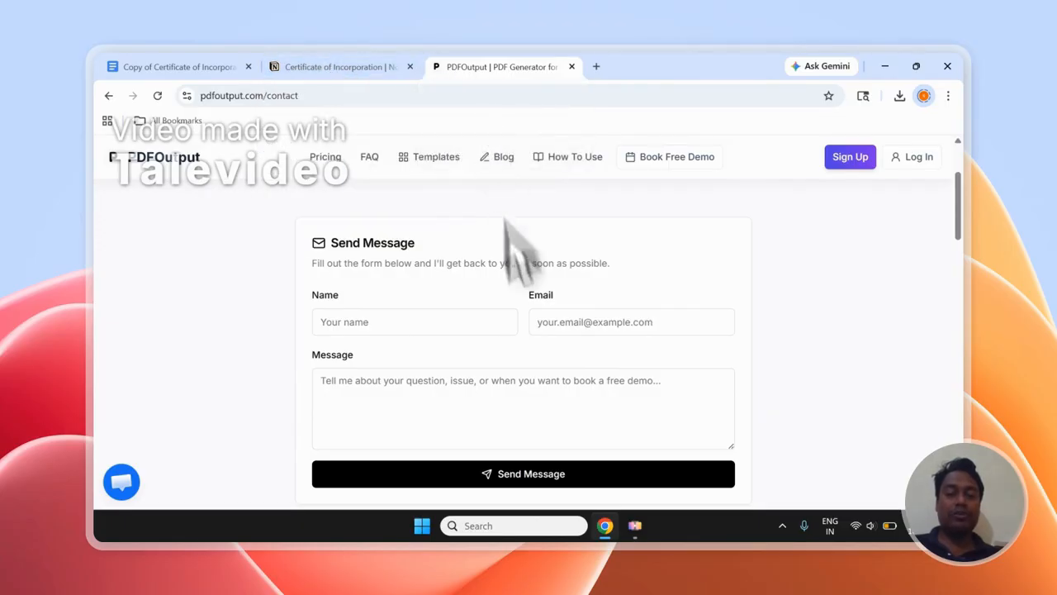
left_click(144, 167)
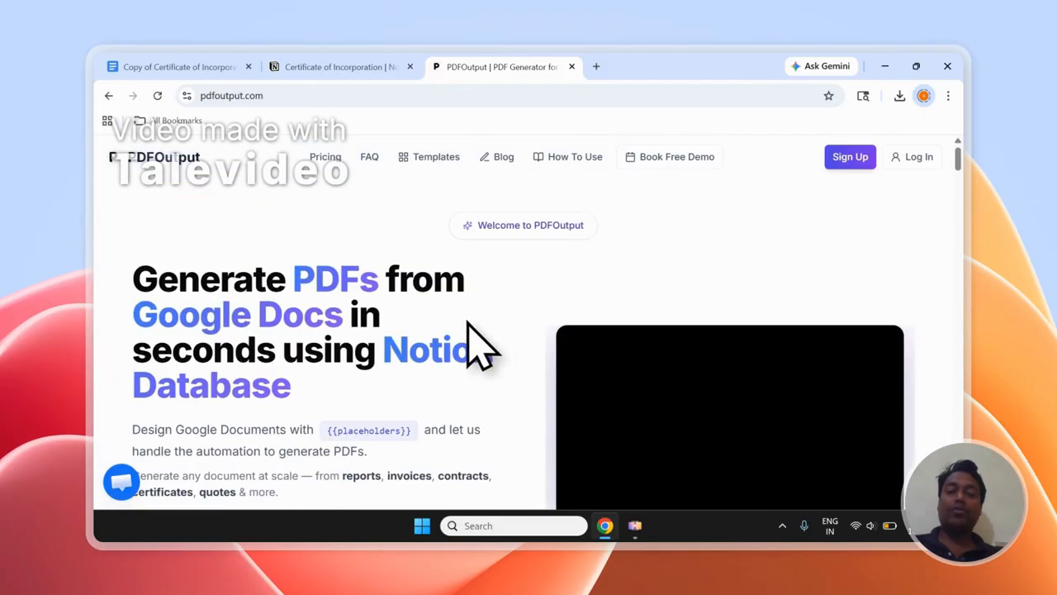